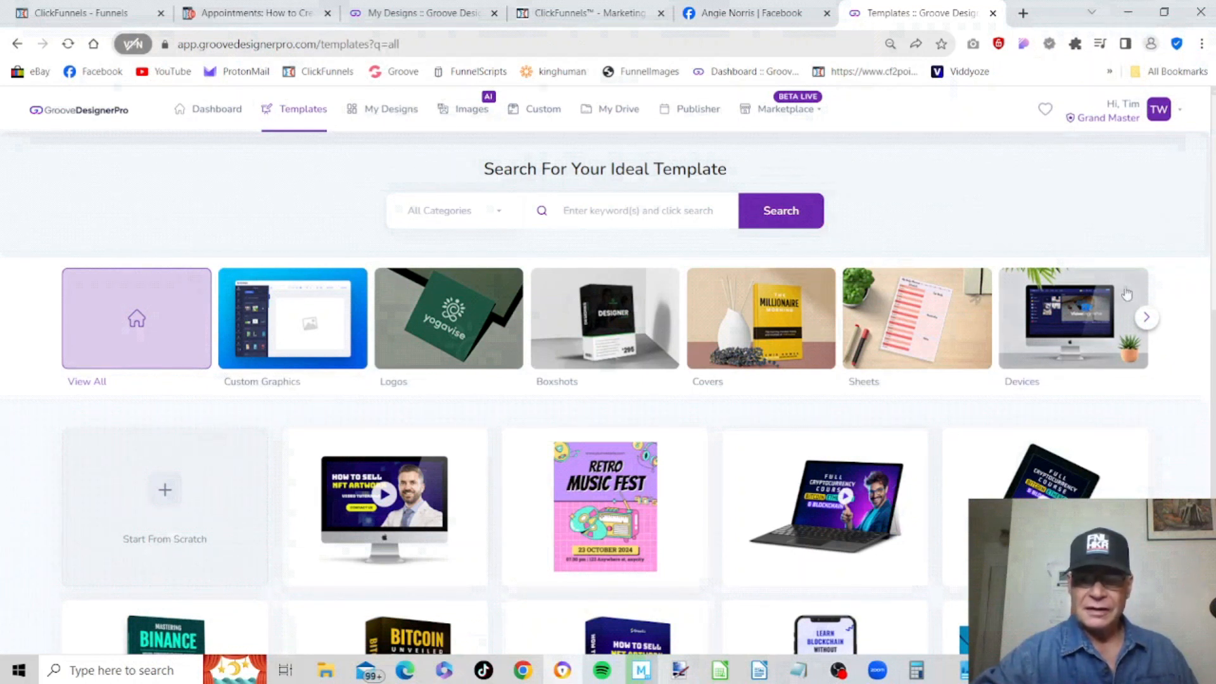
- Open the Thumbnails template category and filter it to the YouTube 1280x720 size
{"action": "left_click", "coordinate": [1145, 318]}
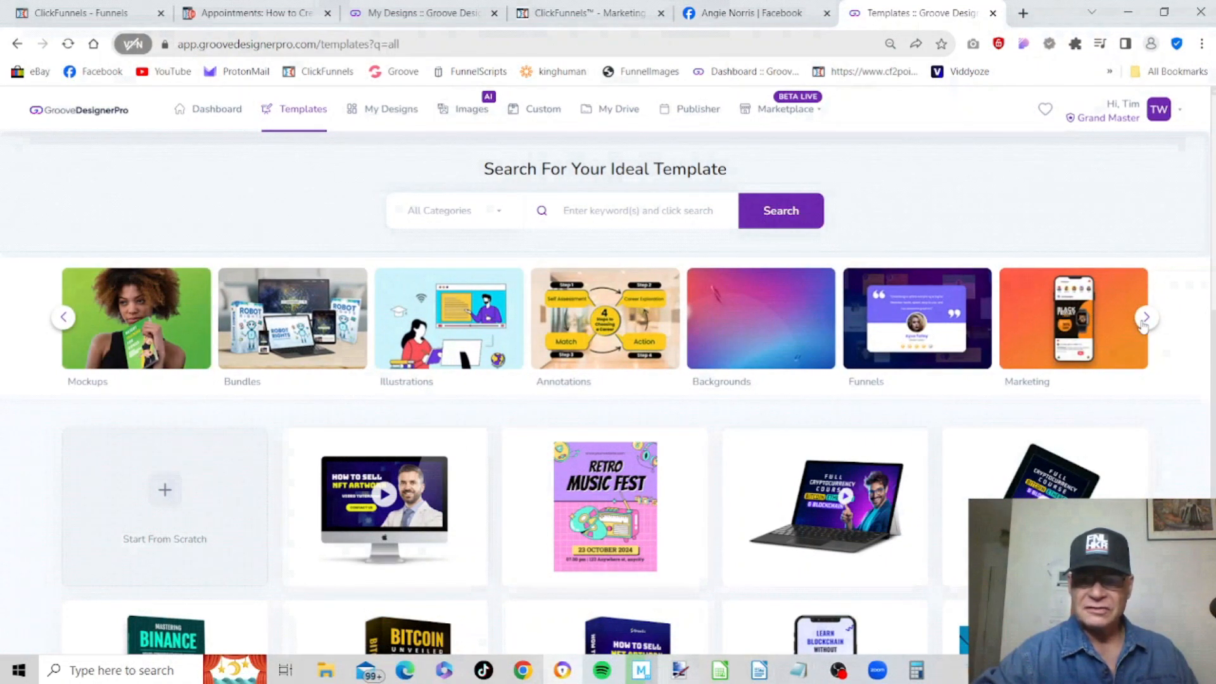
{"action": "left_click", "coordinate": [1144, 317]}
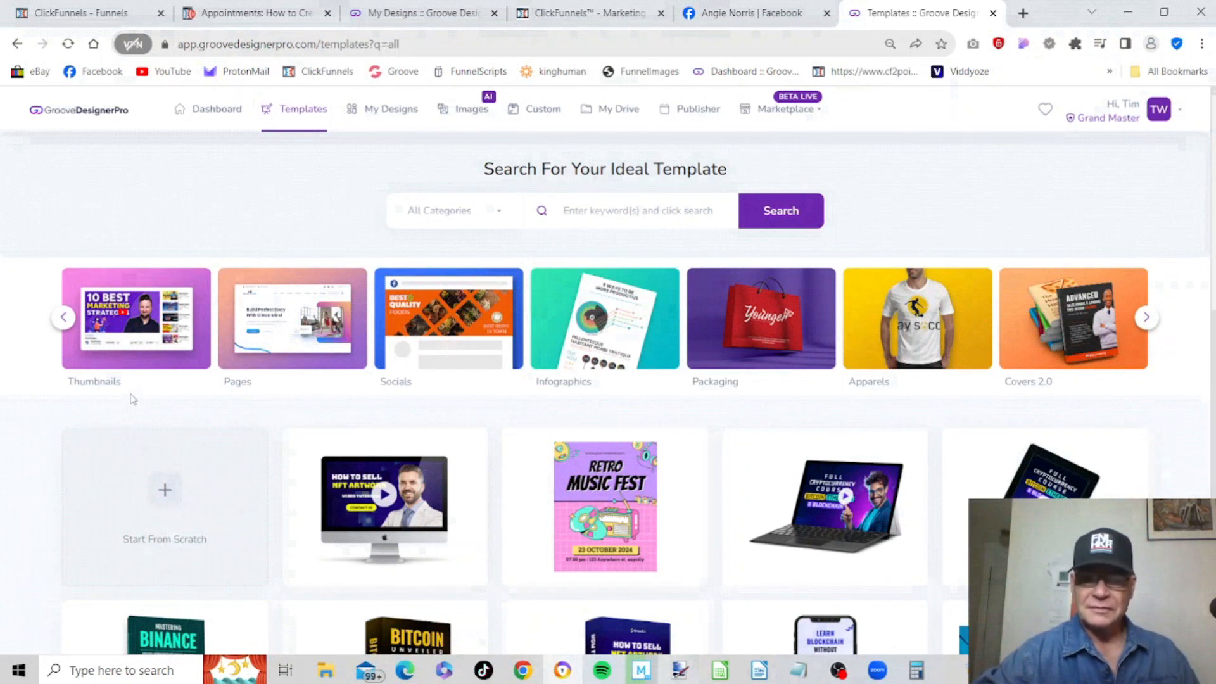
{"action": "left_click", "coordinate": [137, 315]}
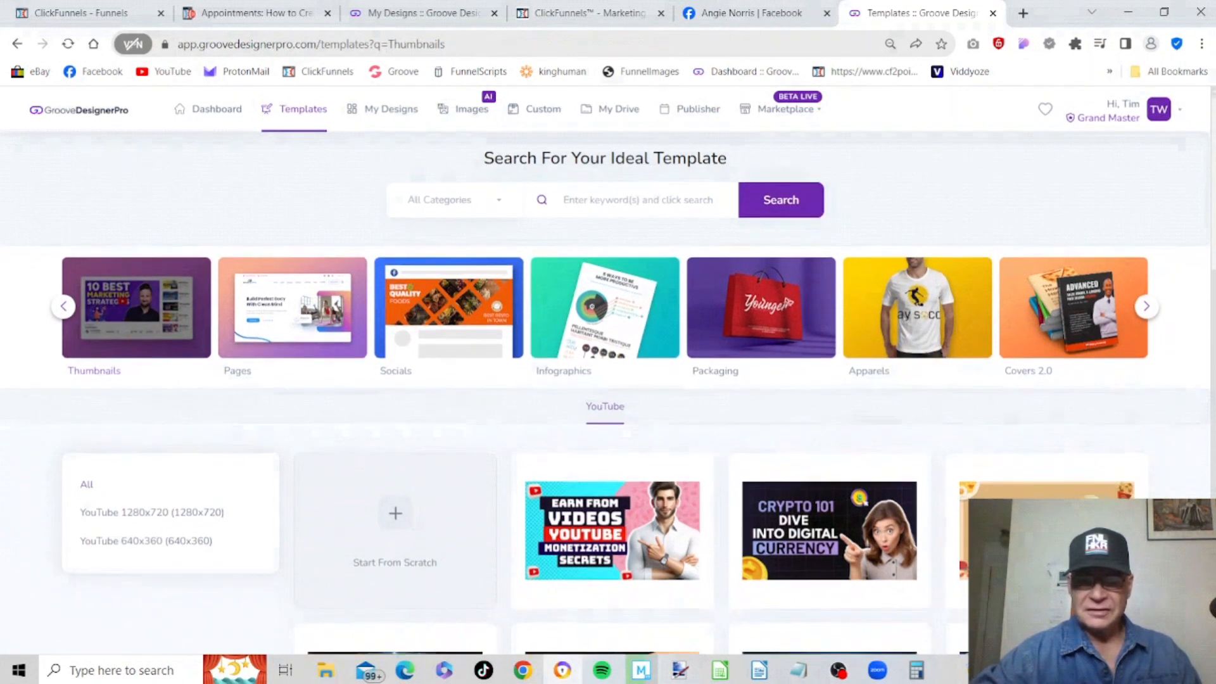
{"action": "scroll", "coordinate": [178, 410], "scroll_direction": "down", "scroll_amount": 2}
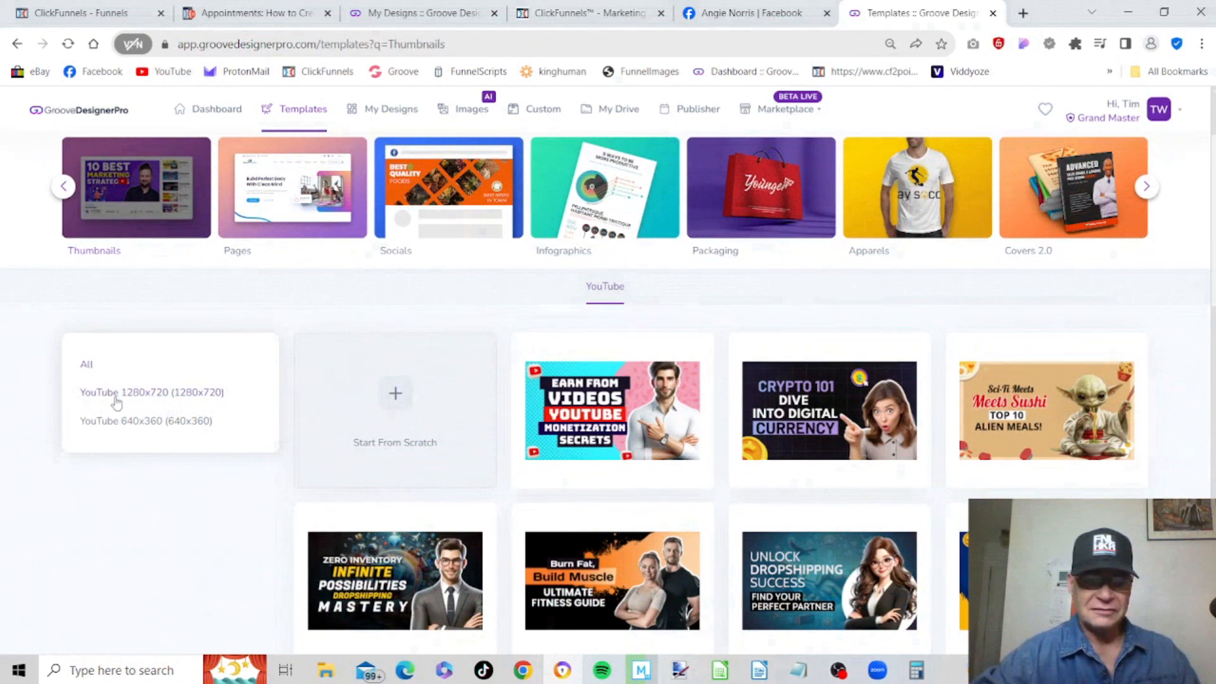
{"action": "left_click", "coordinate": [116, 403]}
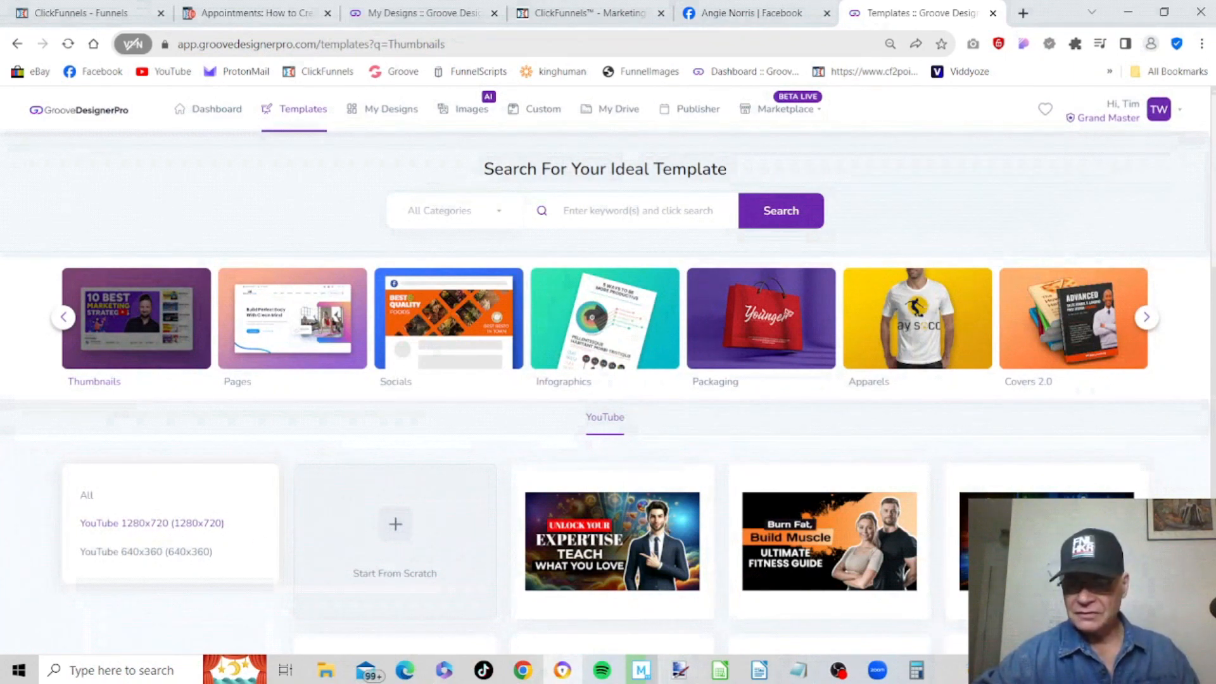
- Look through the YouTube 1280x720 thumbnail templates, loading two more batches, and return to the start of the list
{"action": "scroll", "coordinate": [1194, 348], "scroll_direction": "down", "scroll_amount": 12}
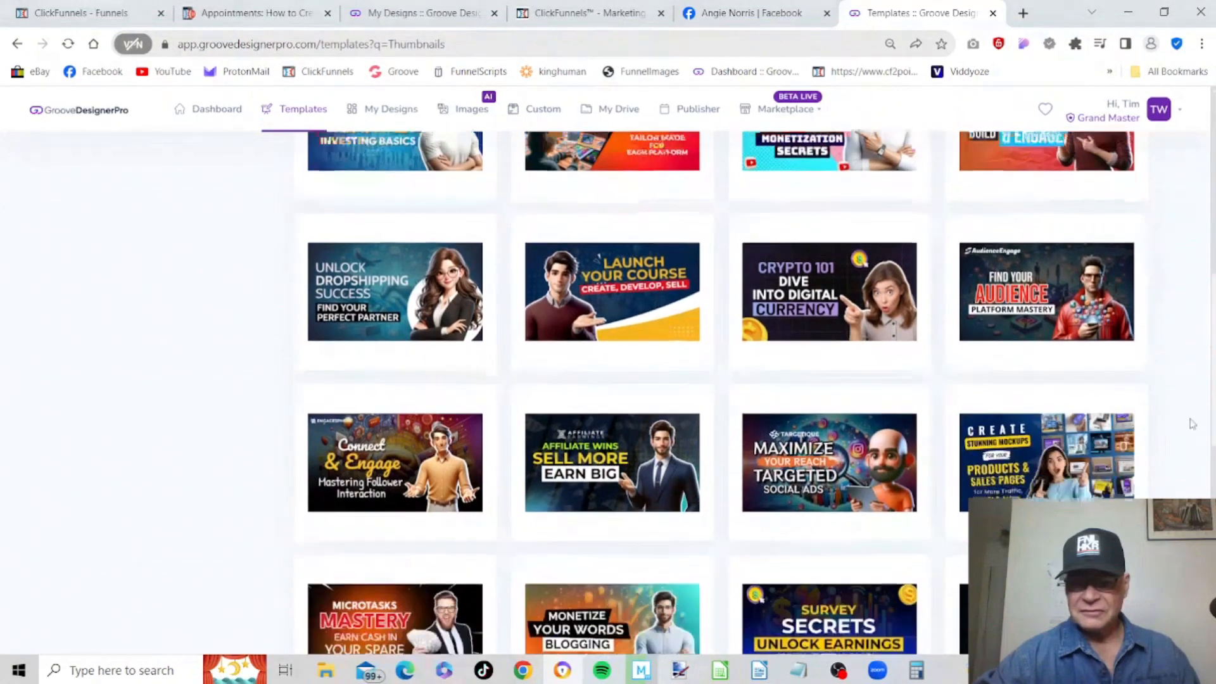
{"action": "scroll", "coordinate": [1185, 482], "scroll_direction": "down", "scroll_amount": 6}
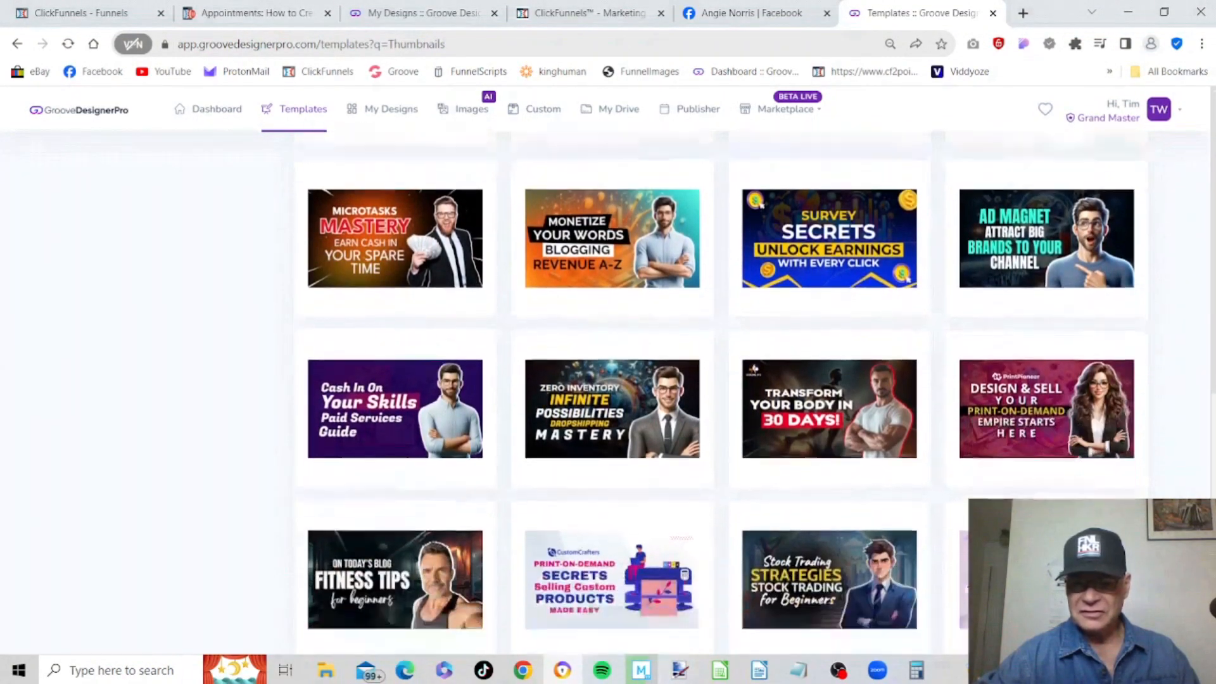
{"action": "scroll", "coordinate": [753, 393], "scroll_direction": "down", "scroll_amount": 2}
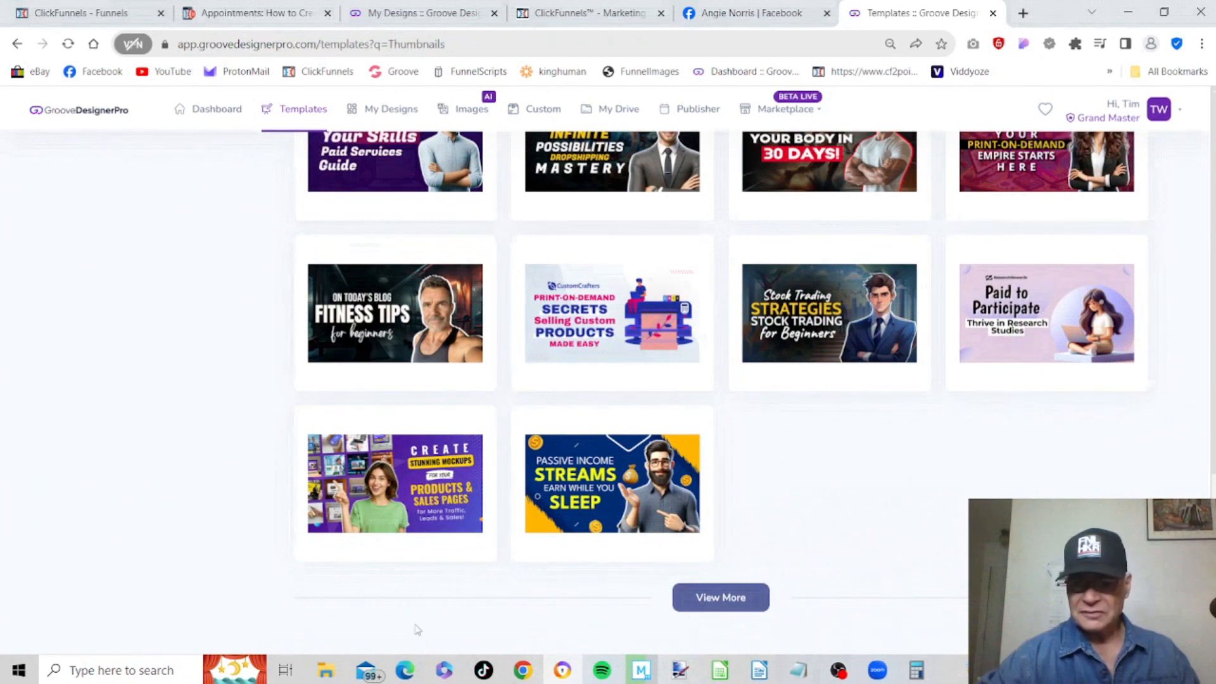
{"action": "left_click", "coordinate": [698, 599]}
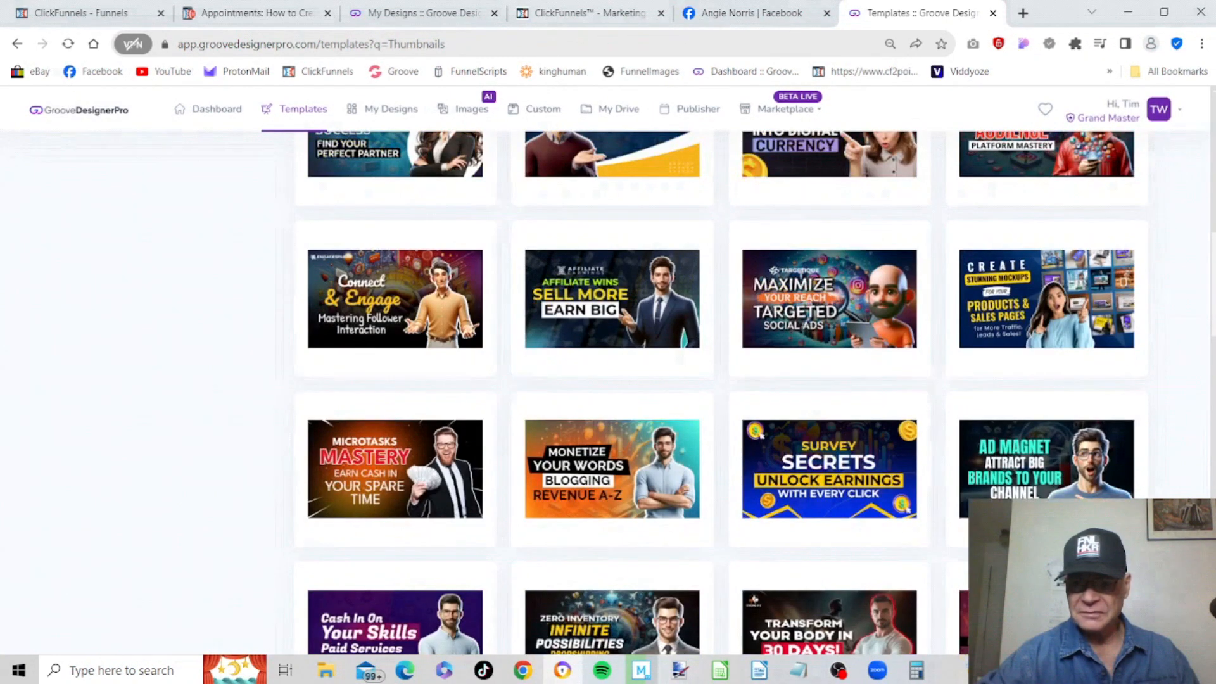
{"action": "scroll", "coordinate": [755, 431], "scroll_direction": "down", "scroll_amount": 13}
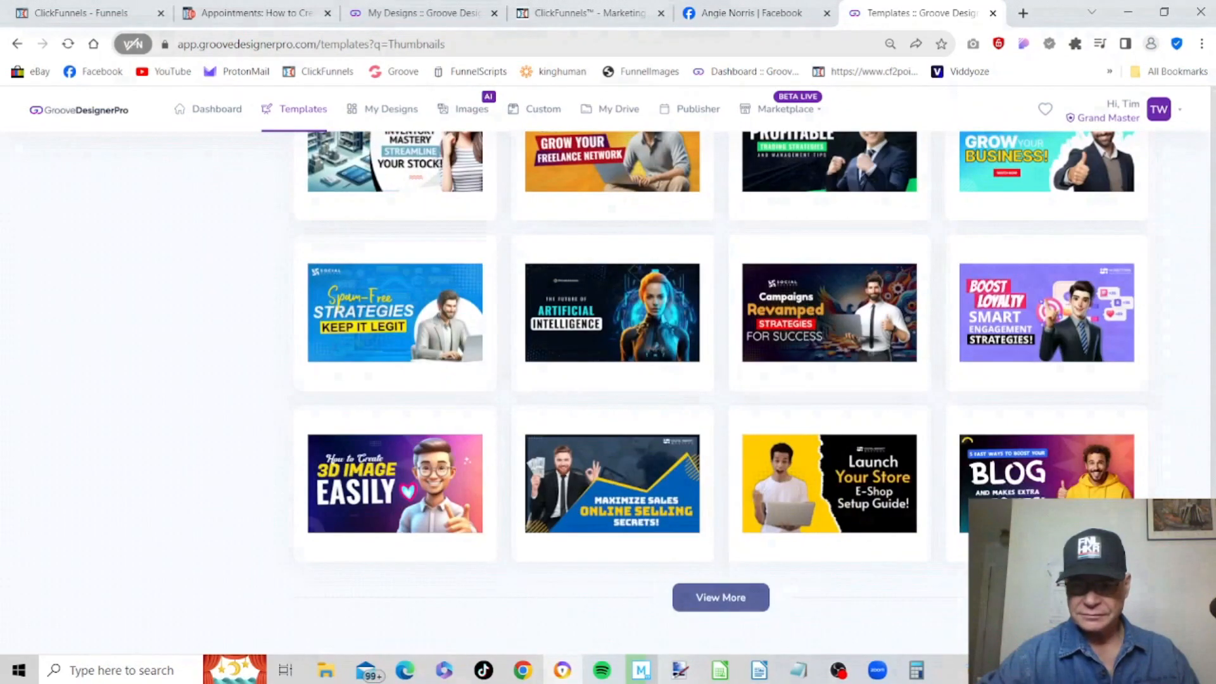
{"action": "left_click", "coordinate": [752, 599]}
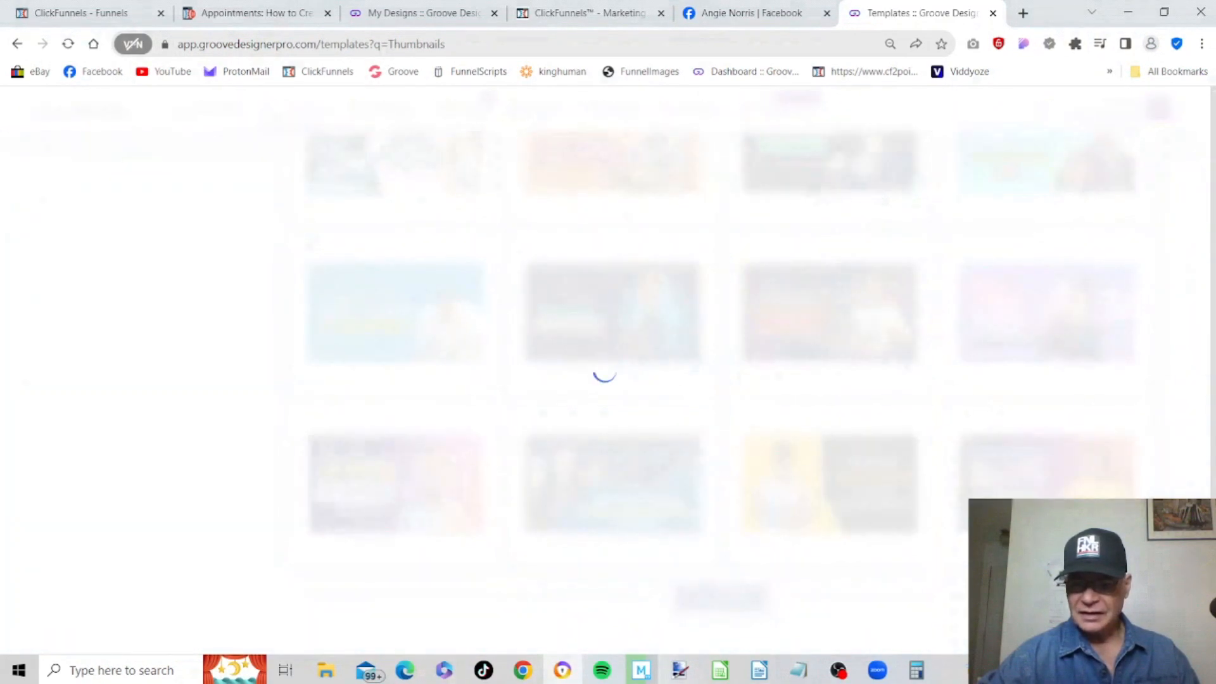
{"action": "scroll", "coordinate": [609, 333], "scroll_direction": "down", "scroll_amount": 18}
{"action": "scroll", "coordinate": [609, 333], "scroll_direction": "up", "scroll_amount": 20}
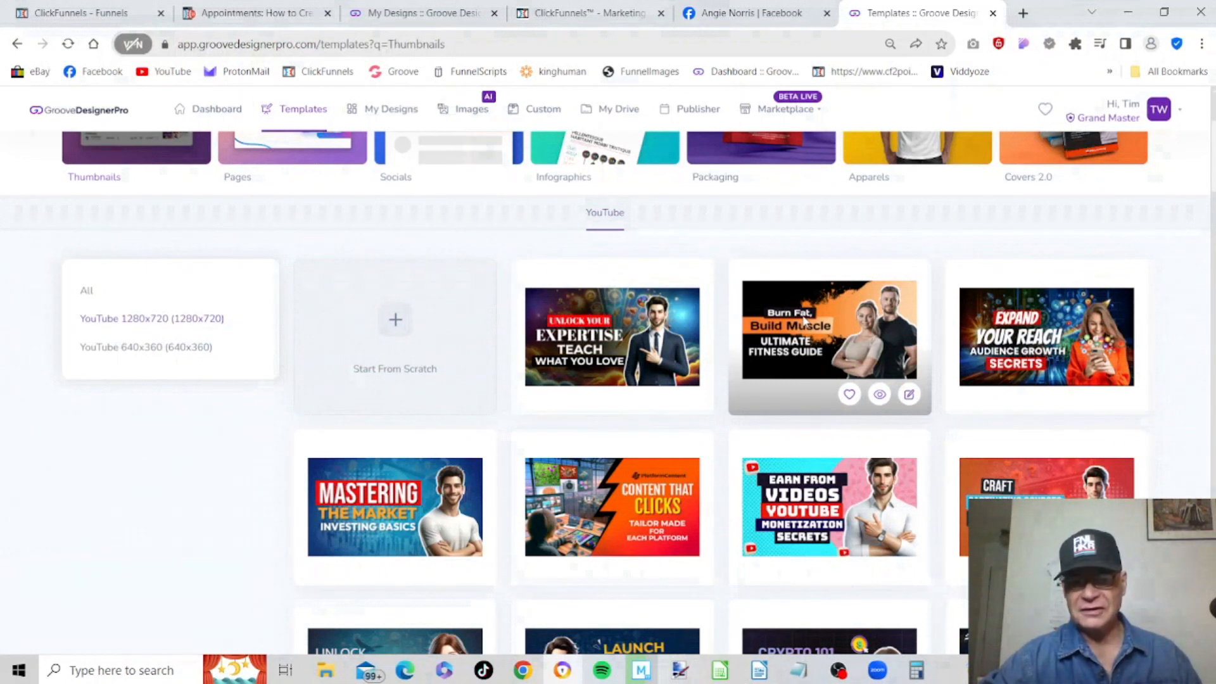
- Preview the "Burn Fat, Build Muscle Ultimate Fitness Guide" template and open it for editing
{"action": "left_click", "coordinate": [885, 400]}
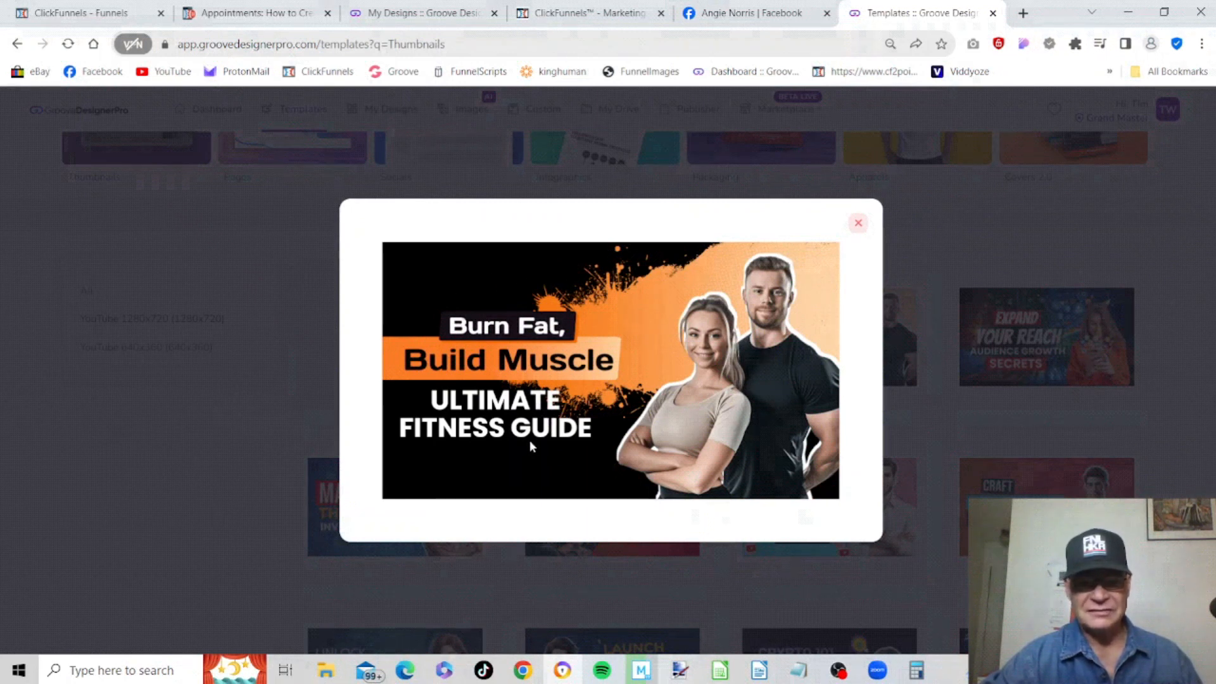
{"action": "left_click", "coordinate": [858, 226]}
{"action": "mouse_move", "coordinate": [827, 349]}
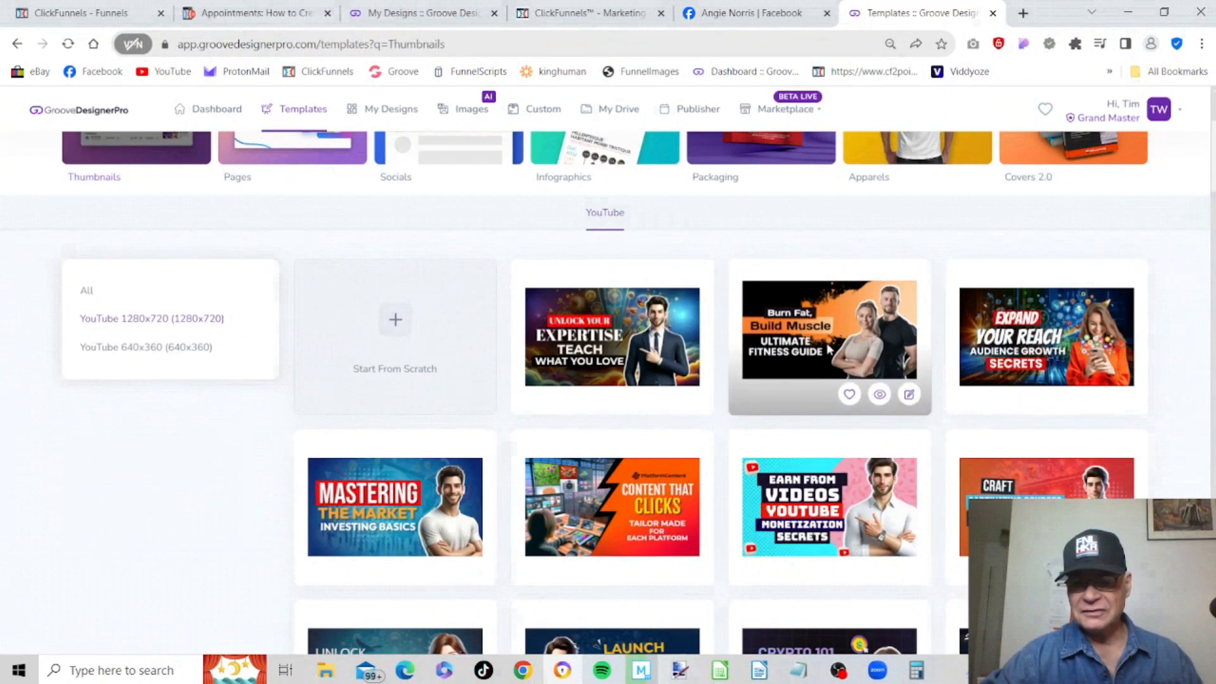
{"action": "left_click", "coordinate": [910, 394]}
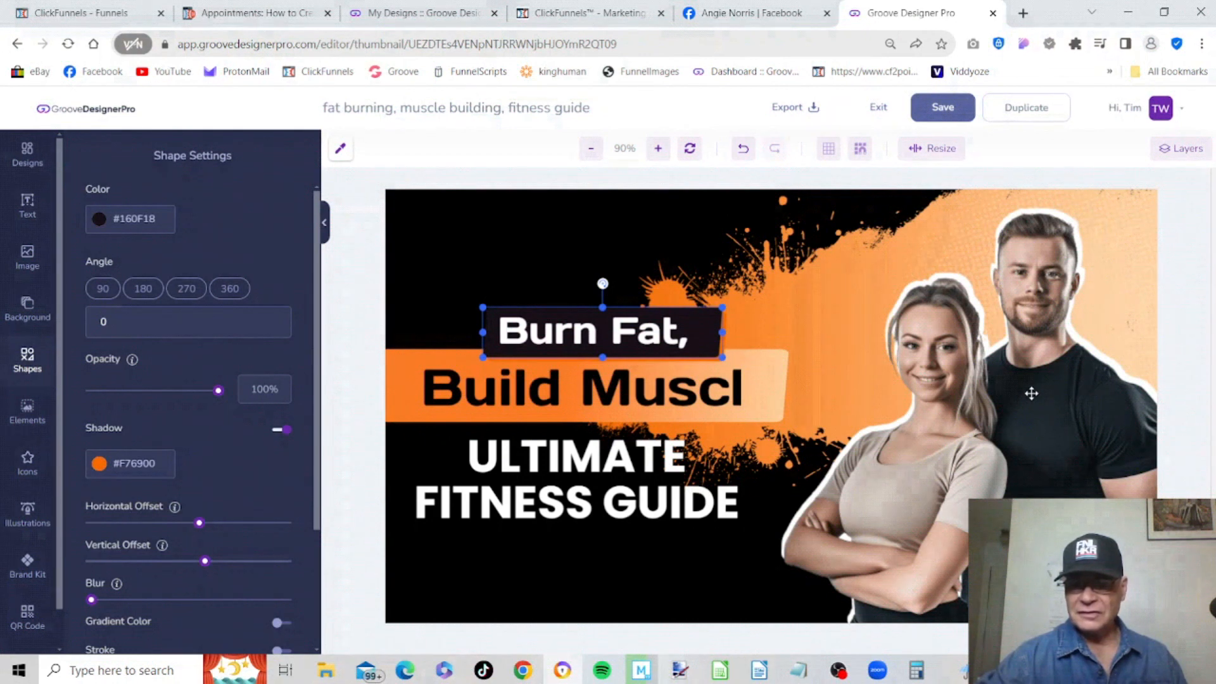
- Inspect the settings of the couple image, the "Build Muscle" text and the orange bar behind that text
{"action": "left_click", "coordinate": [1013, 393]}
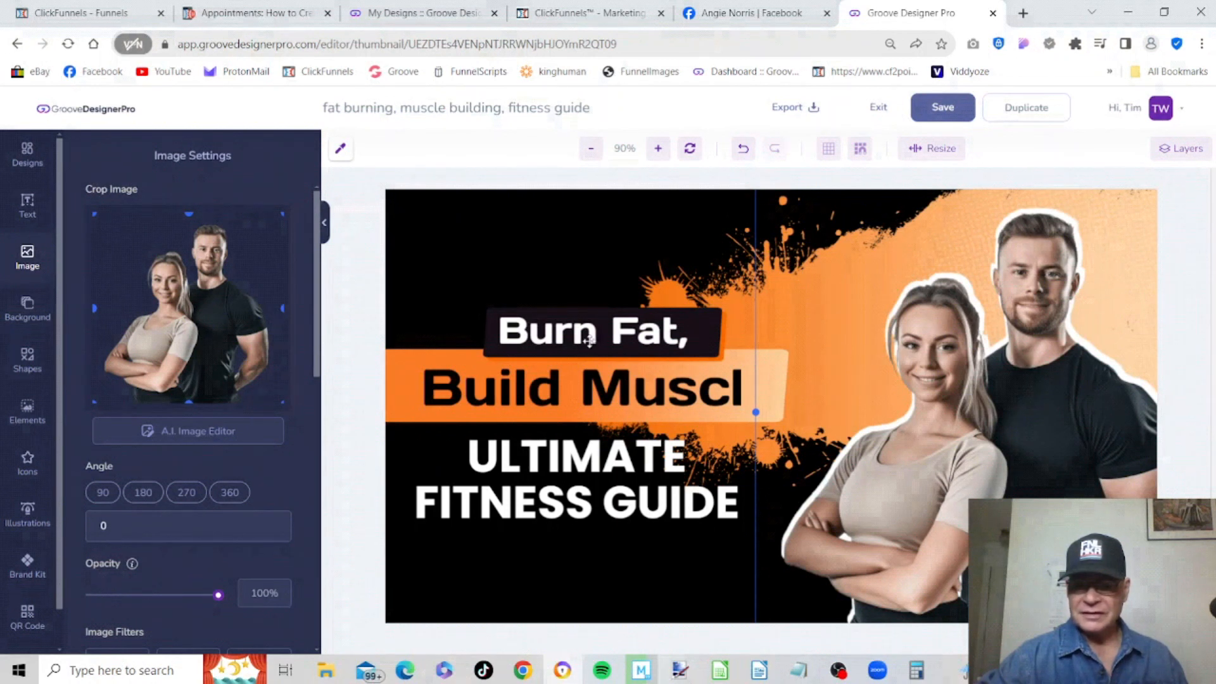
{"action": "left_click", "coordinate": [511, 393]}
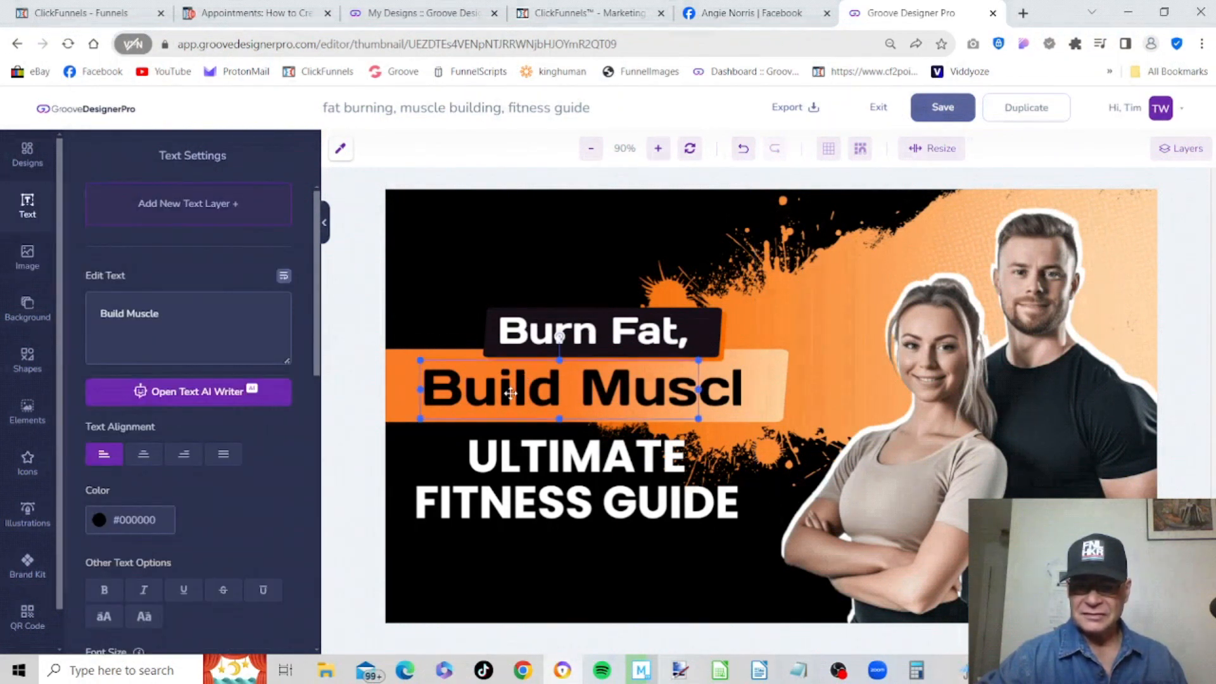
{"action": "left_click", "coordinate": [401, 387]}
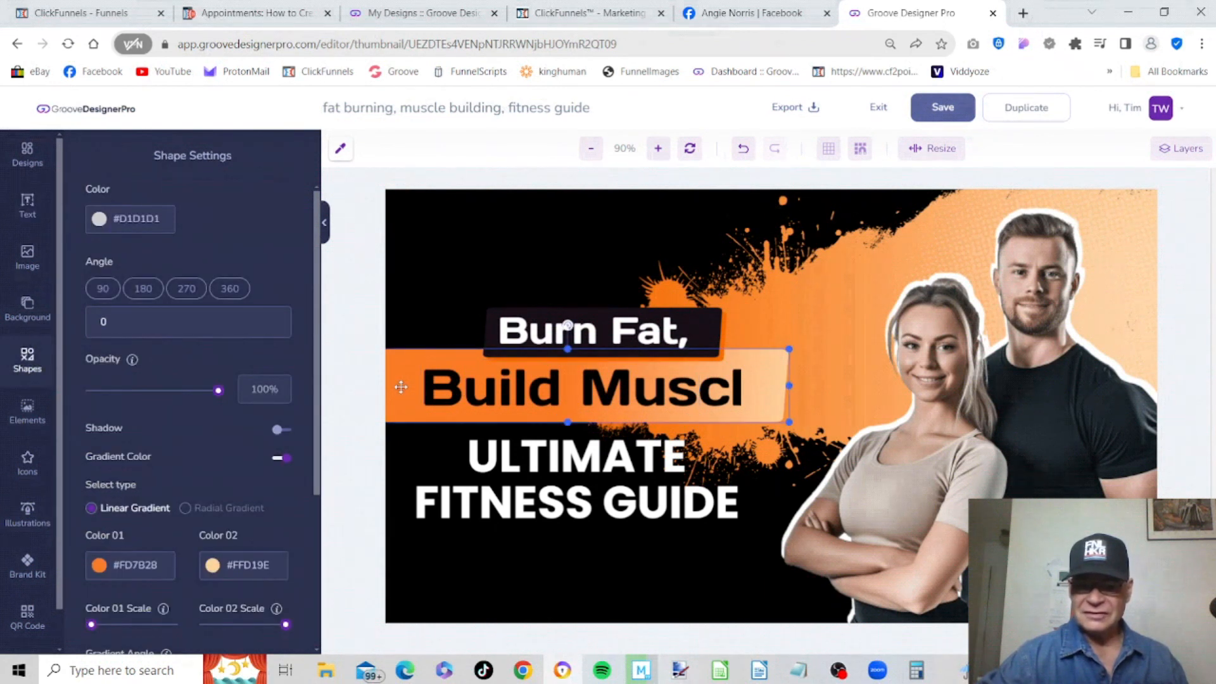
{"action": "left_click", "coordinate": [525, 392]}
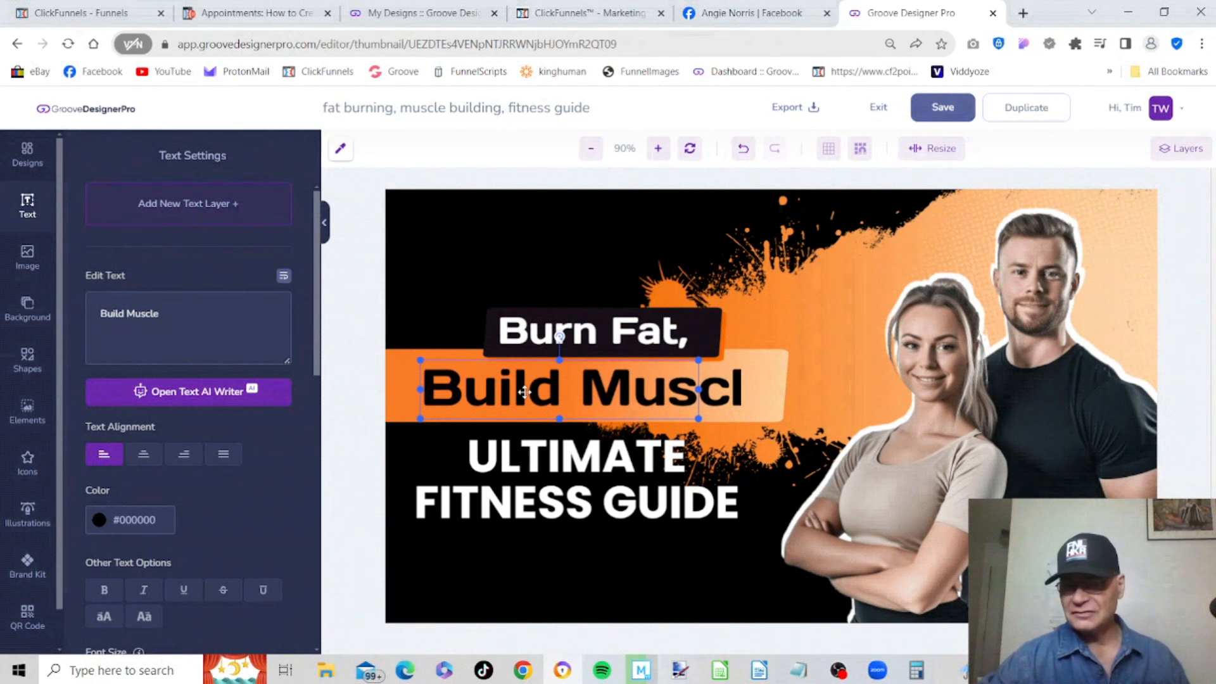
- Nudge the dark shape behind "Burn Fat," slightly up and left, and check the settings of the orange splatter and the background
{"action": "left_click", "coordinate": [652, 337]}
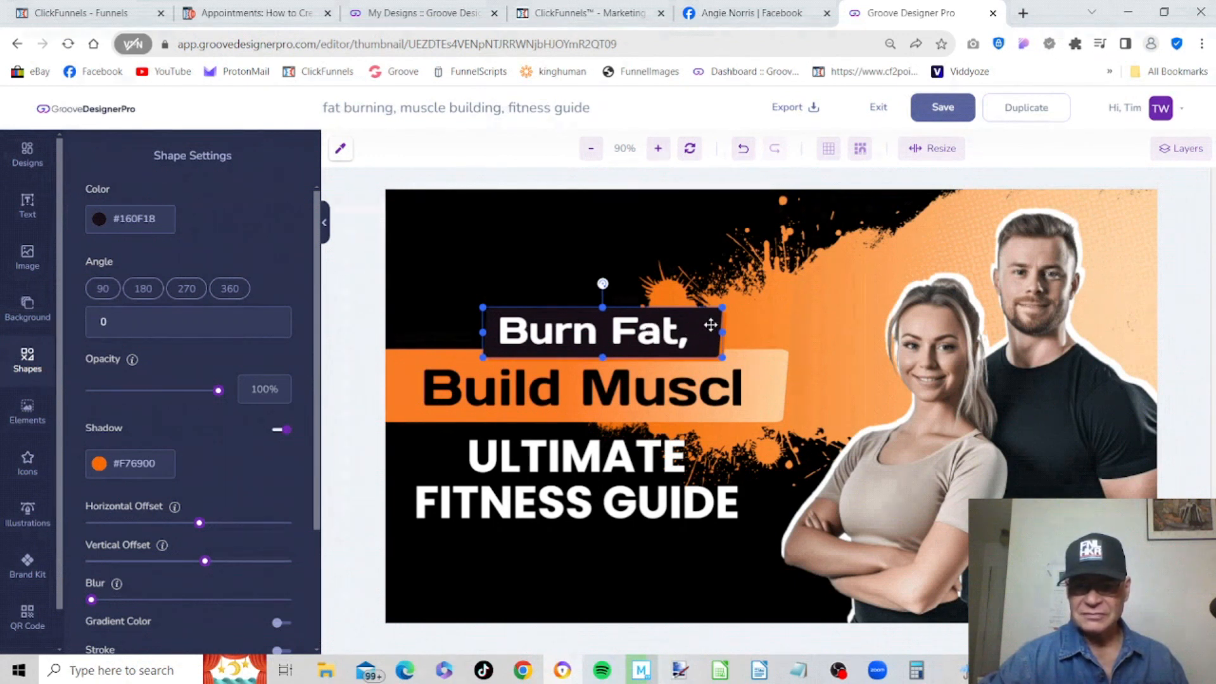
{"action": "mouse_move", "coordinate": [708, 324]}
{"action": "left_mouse_down"}
{"action": "mouse_move", "coordinate": [692, 315]}
{"action": "mouse_move", "coordinate": [712, 352]}
{"action": "mouse_move", "coordinate": [704, 344]}
{"action": "left_mouse_up"}
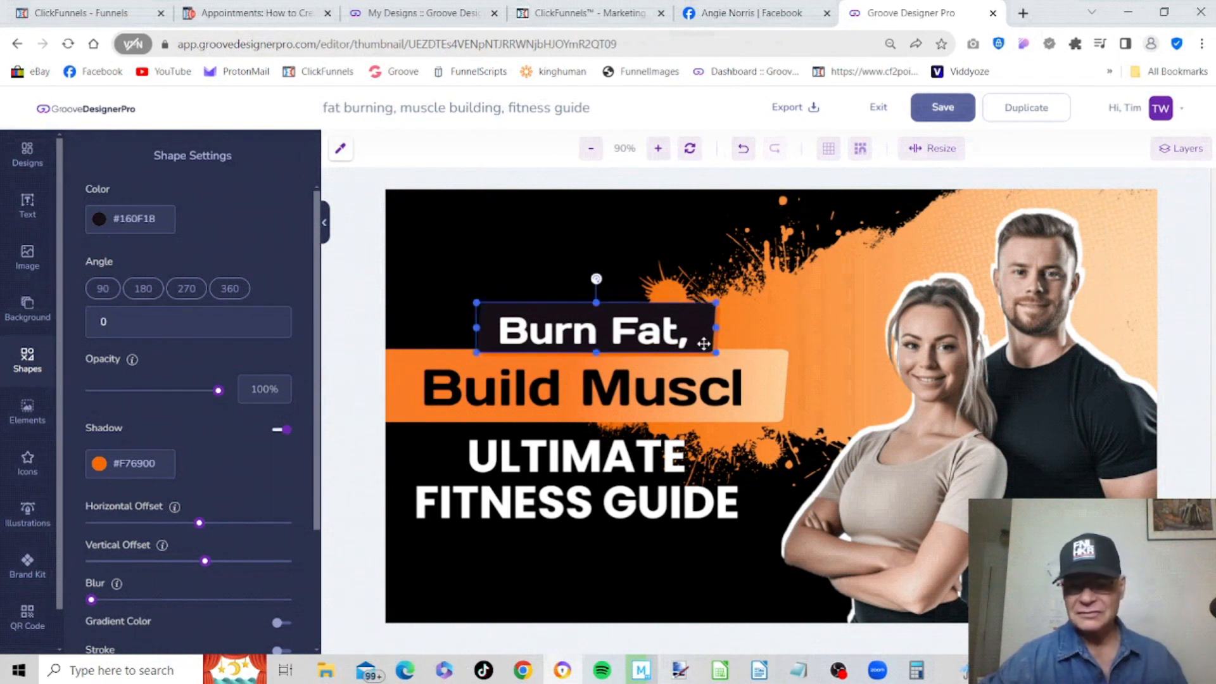
{"action": "left_click", "coordinate": [656, 247]}
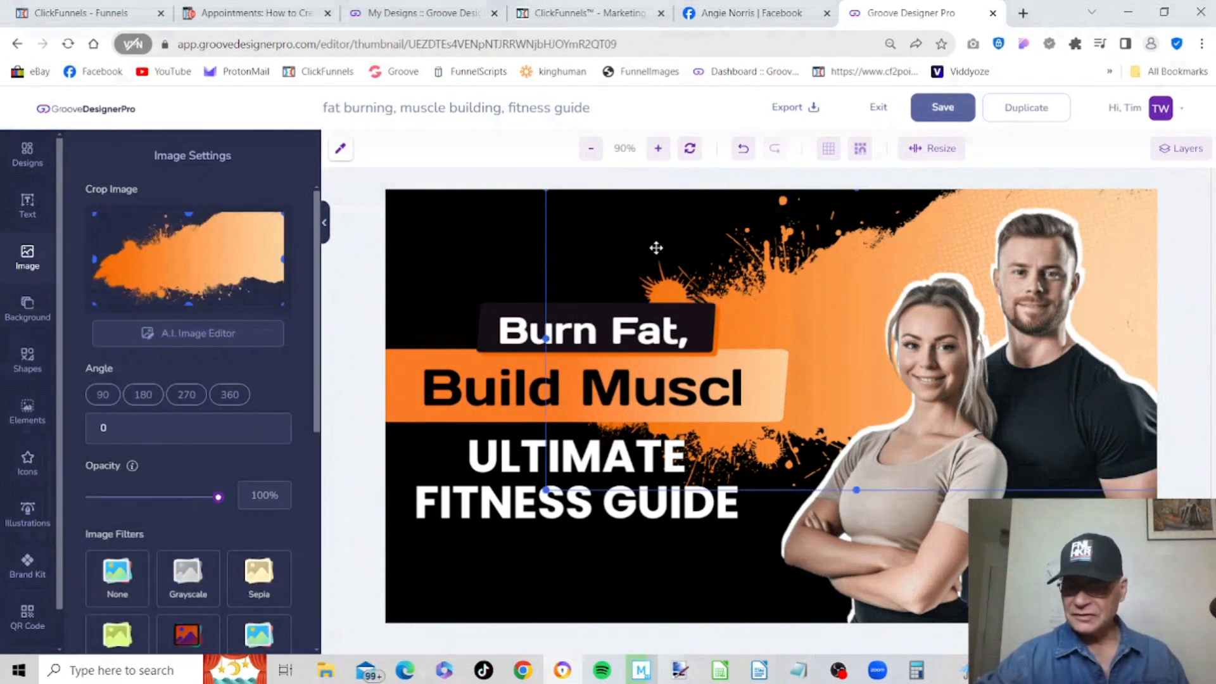
{"action": "left_click", "coordinate": [491, 305]}
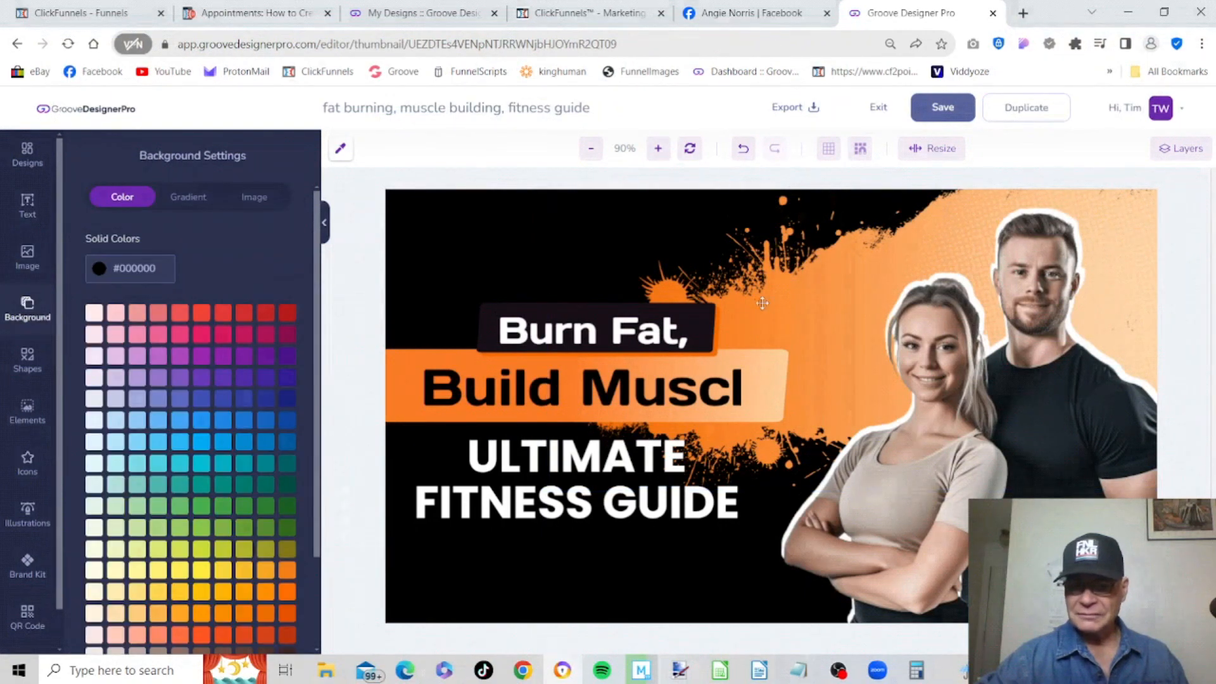
- Delete the image of the fitness couple from the thumbnail
{"action": "left_click", "coordinate": [803, 310]}
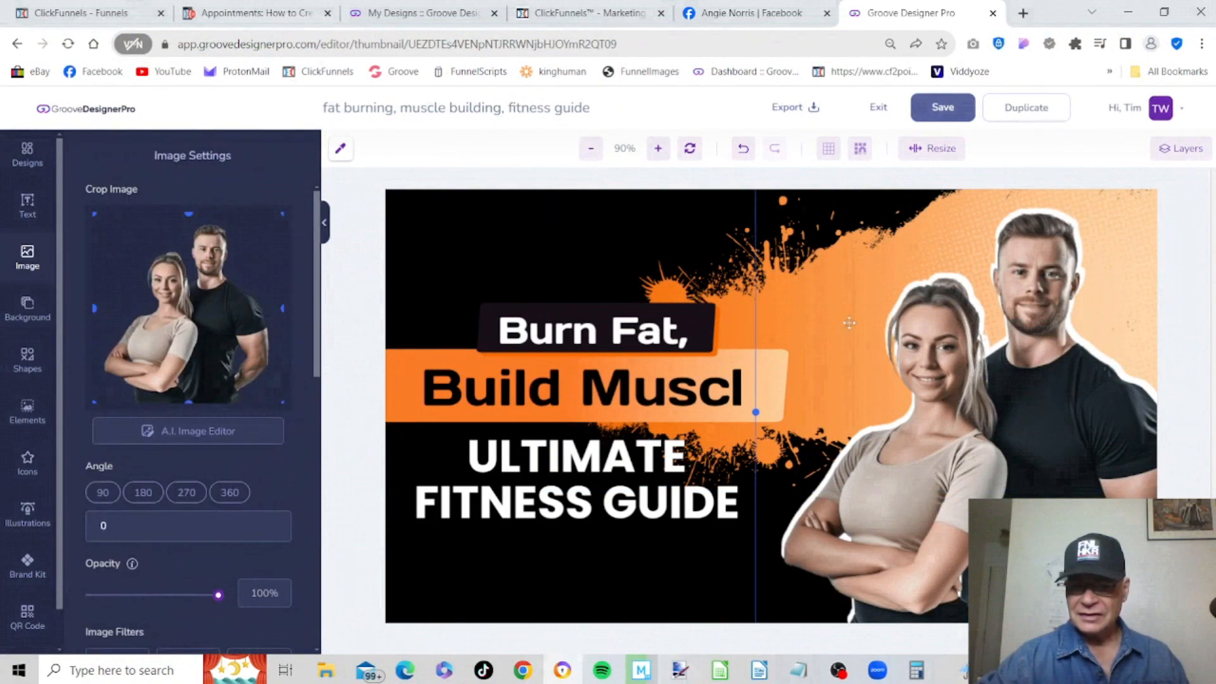
{"action": "right_click", "coordinate": [988, 403]}
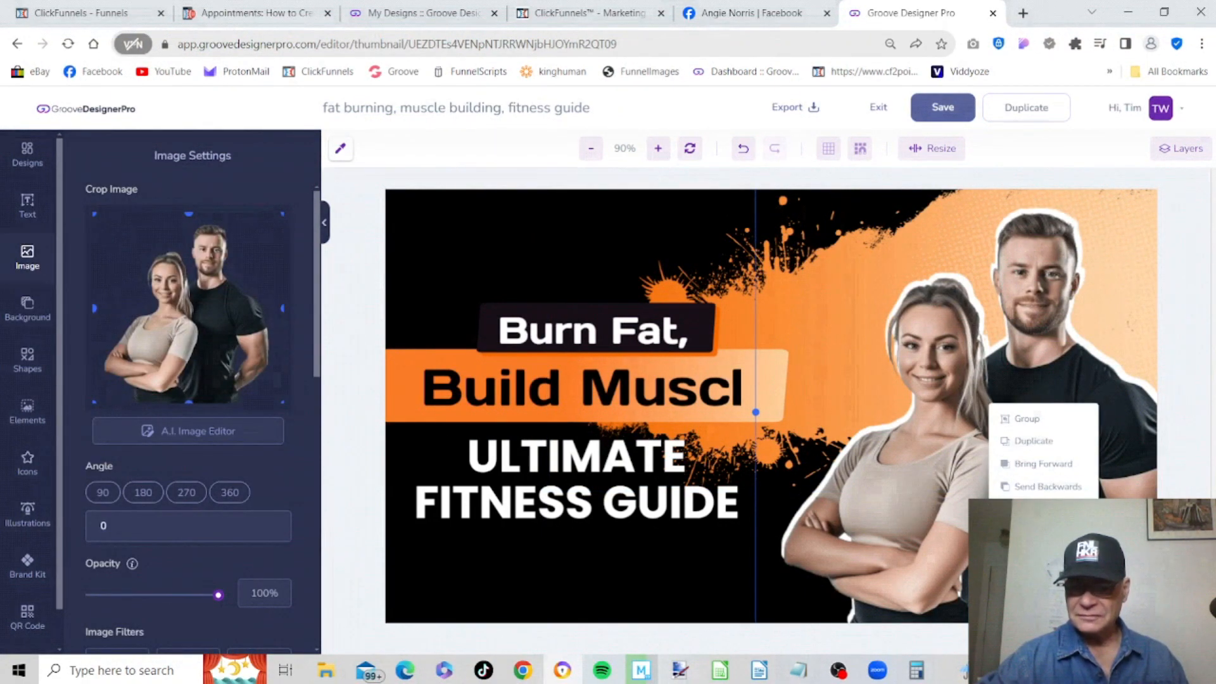
{"action": "left_click", "coordinate": [1026, 531]}
{"action": "right_click", "coordinate": [971, 373]}
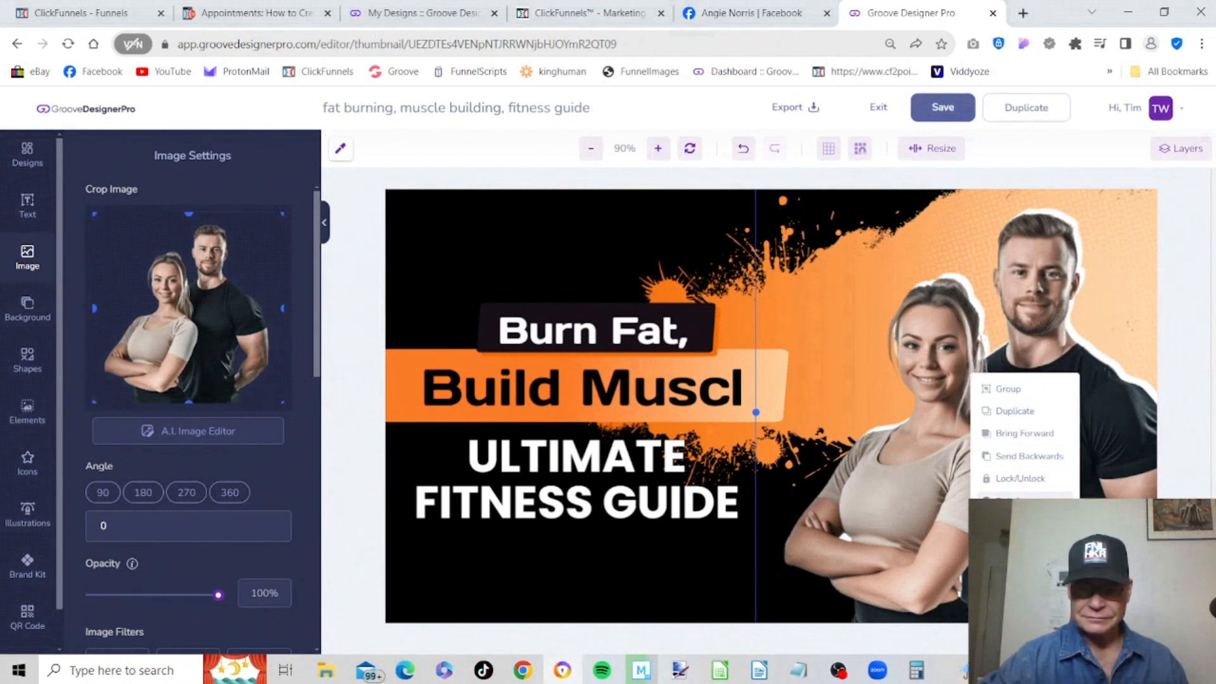
{"action": "left_click", "coordinate": [993, 499]}
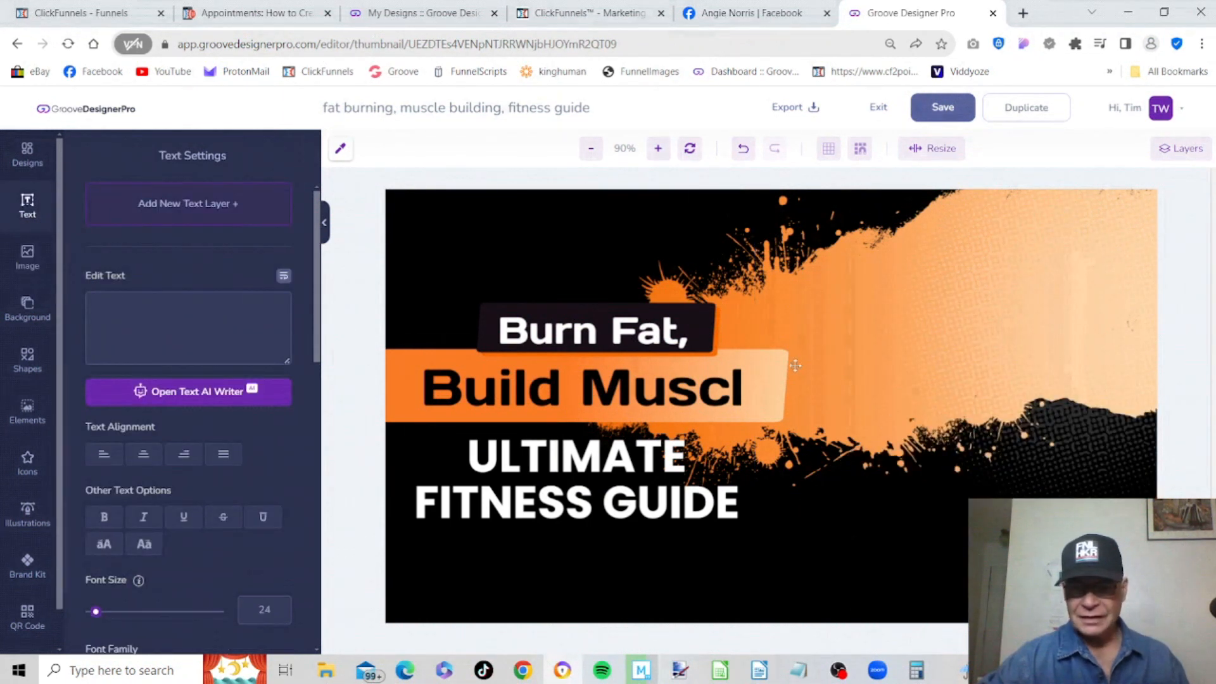
- Delete the "Burn Fat," text and the dark shape behind it
{"action": "right_click", "coordinate": [588, 333]}
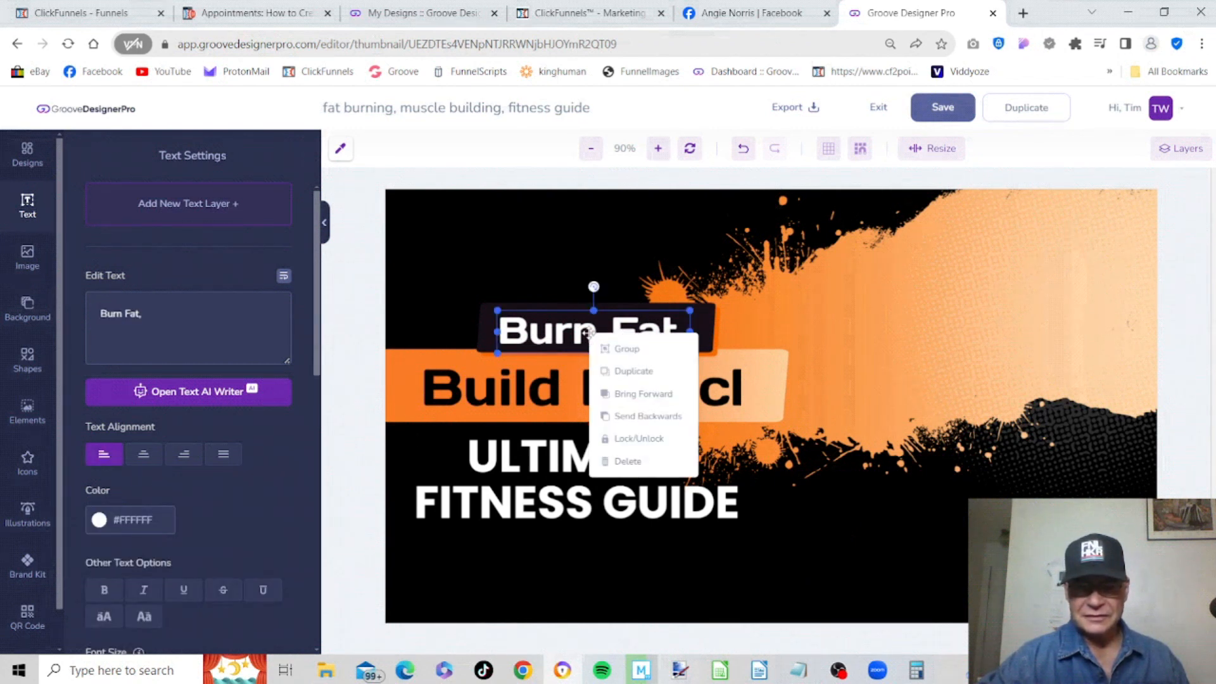
{"action": "left_click", "coordinate": [632, 460]}
{"action": "right_click", "coordinate": [588, 327]}
{"action": "left_click", "coordinate": [630, 460]}
- Delete the "Build Muscle" text and the orange gradient bar behind it
{"action": "right_click", "coordinate": [588, 375]}
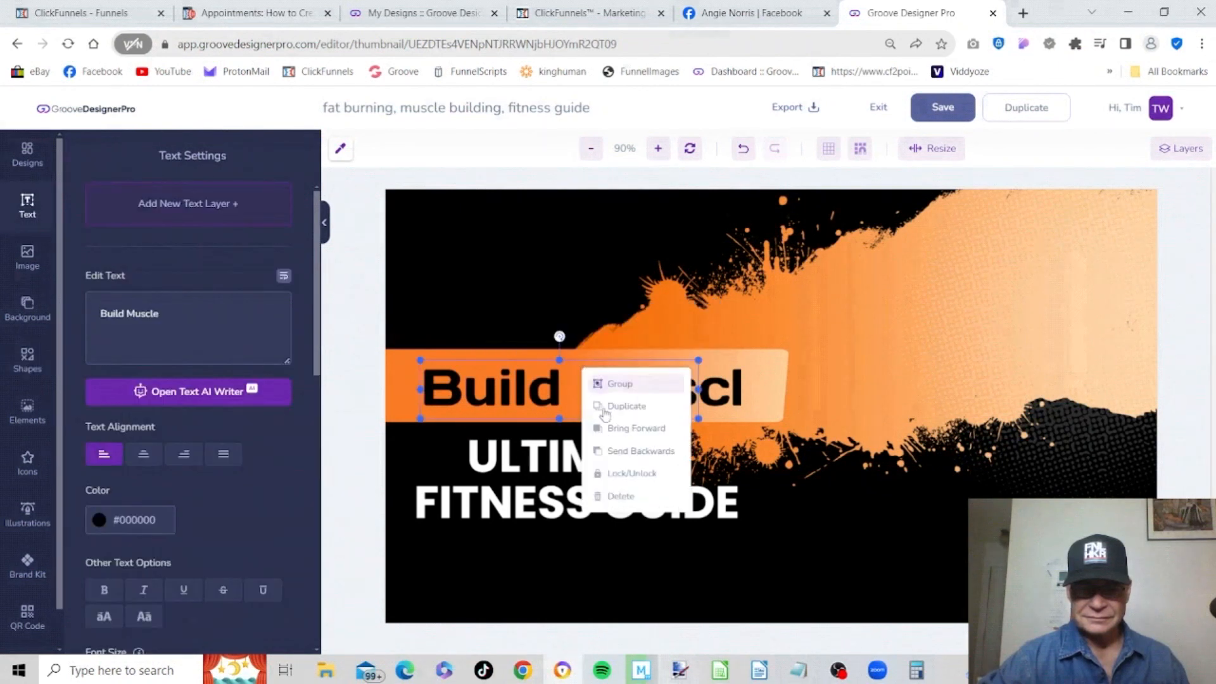
{"action": "left_click", "coordinate": [627, 498]}
{"action": "right_click", "coordinate": [552, 390]}
{"action": "left_click", "coordinate": [613, 517]}
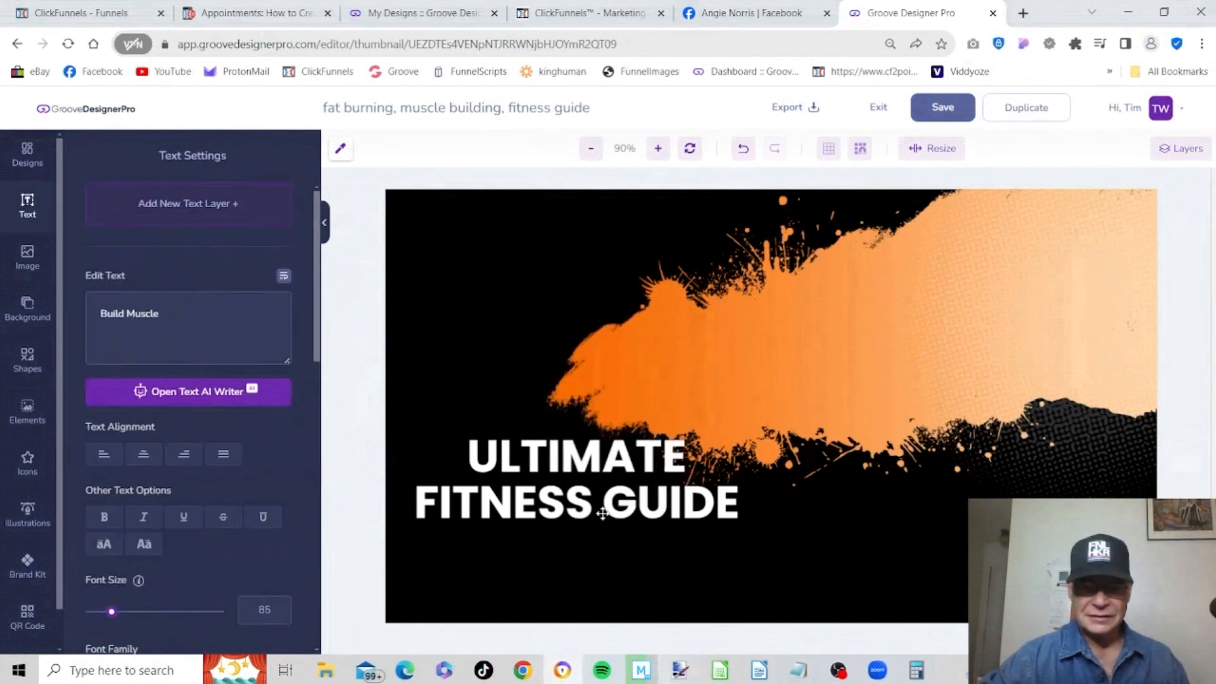
- Delete the "ULTIMATE FITNESS GUIDE" text from the thumbnail
{"action": "left_click", "coordinate": [575, 469]}
{"action": "right_click", "coordinate": [575, 469]}
{"action": "left_click", "coordinate": [612, 592]}
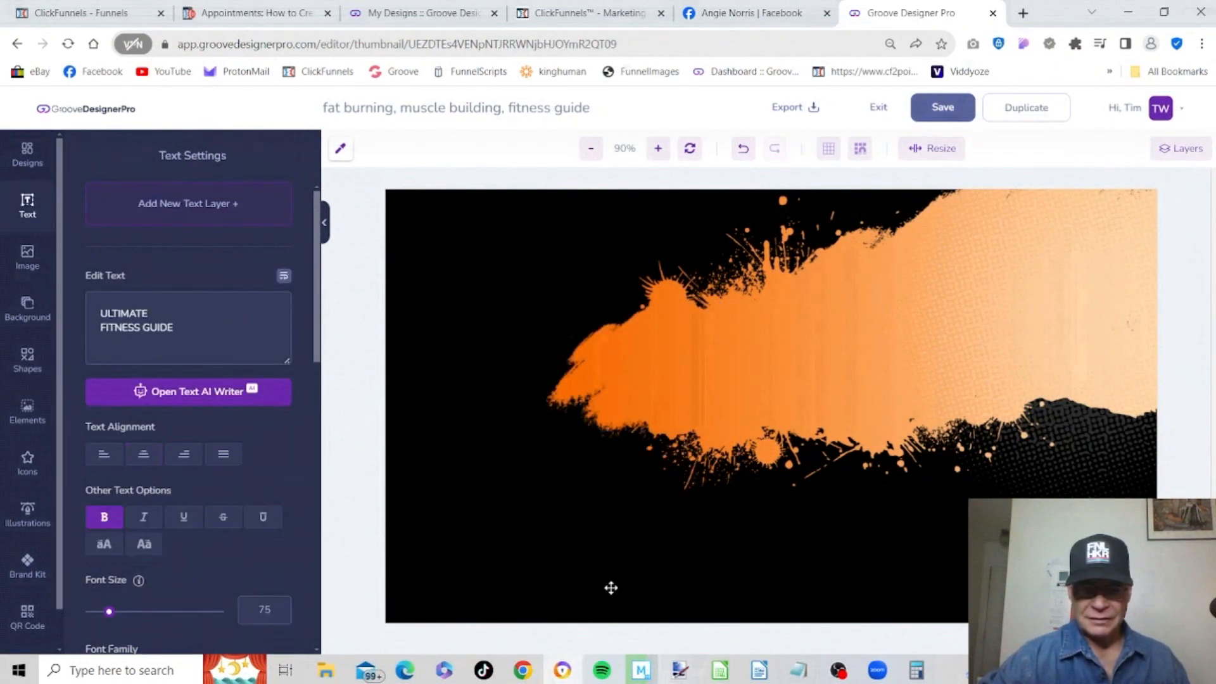
- Inspect the settings of the black background, the overlay shape on the splatter and the orange splatter image
{"action": "left_click", "coordinate": [466, 249]}
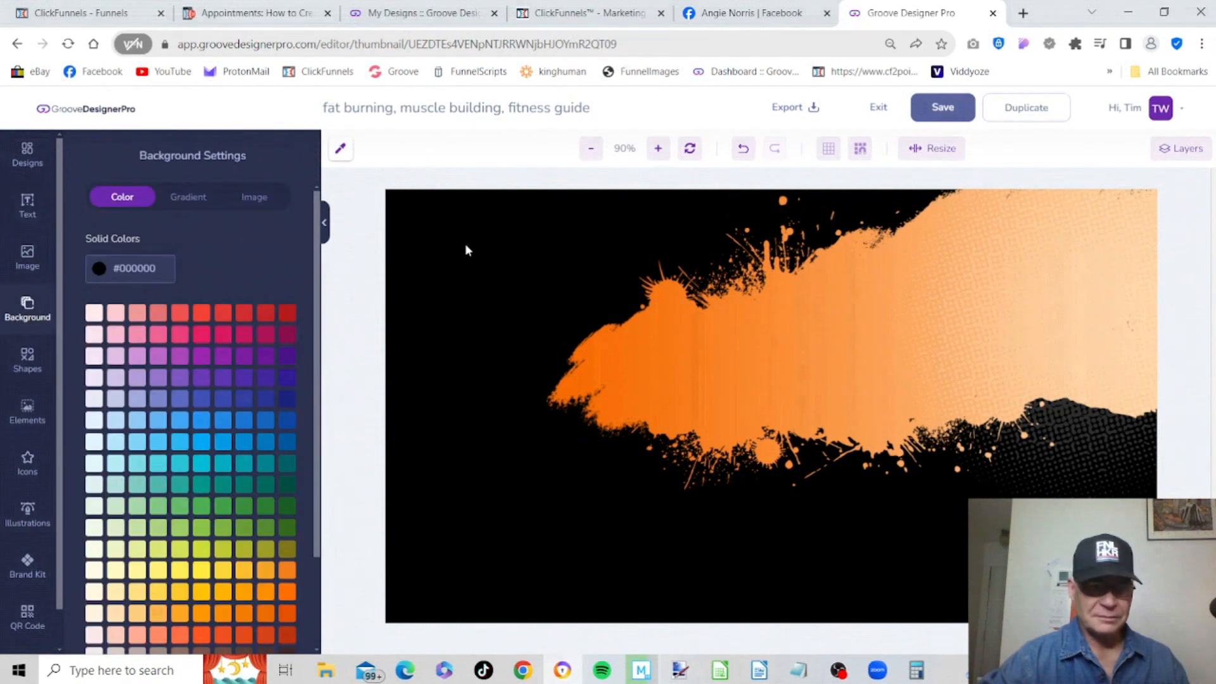
{"action": "left_click", "coordinate": [1062, 322]}
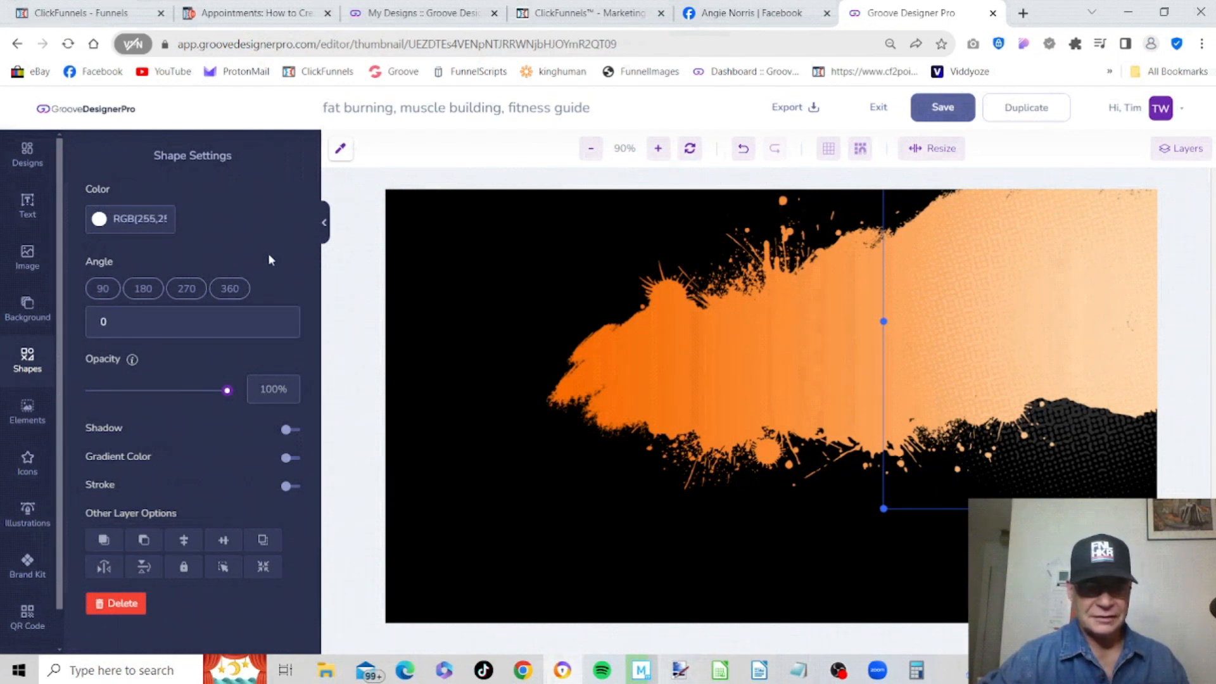
{"action": "left_click", "coordinate": [831, 360]}
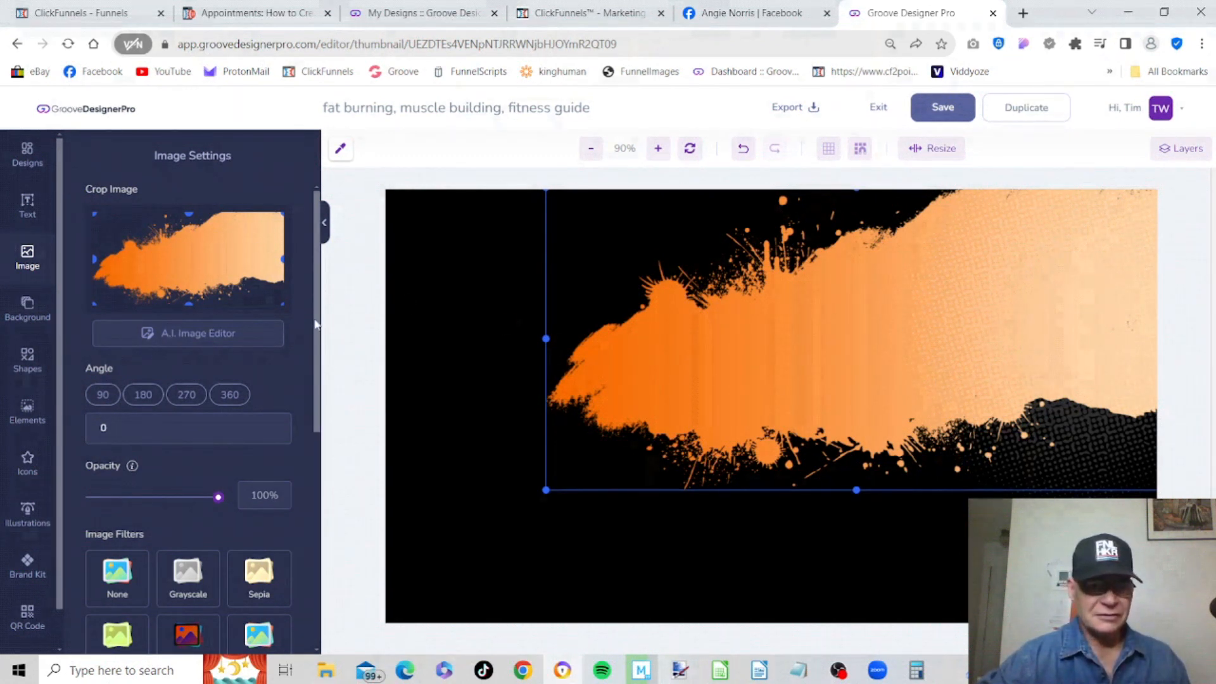
{"action": "scroll", "coordinate": [316, 326], "scroll_direction": "down", "scroll_amount": 3}
{"action": "scroll", "coordinate": [324, 354], "scroll_direction": "up", "scroll_amount": 3}
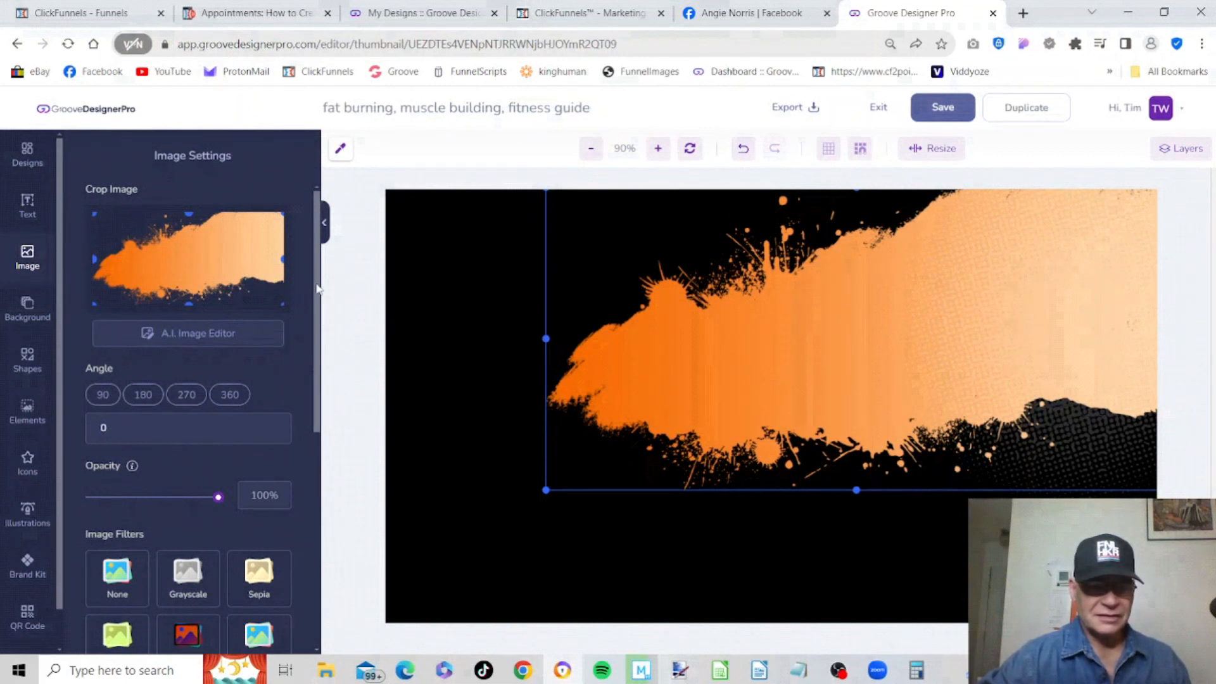
- Try the Invert, Sepia and Sepia2 filters one at a time on the orange splatter image
{"action": "mouse_move", "coordinate": [317, 288]}
{"action": "left_mouse_down"}
{"action": "mouse_move", "coordinate": [310, 332]}
{"action": "mouse_move", "coordinate": [319, 286]}
{"action": "left_mouse_up"}
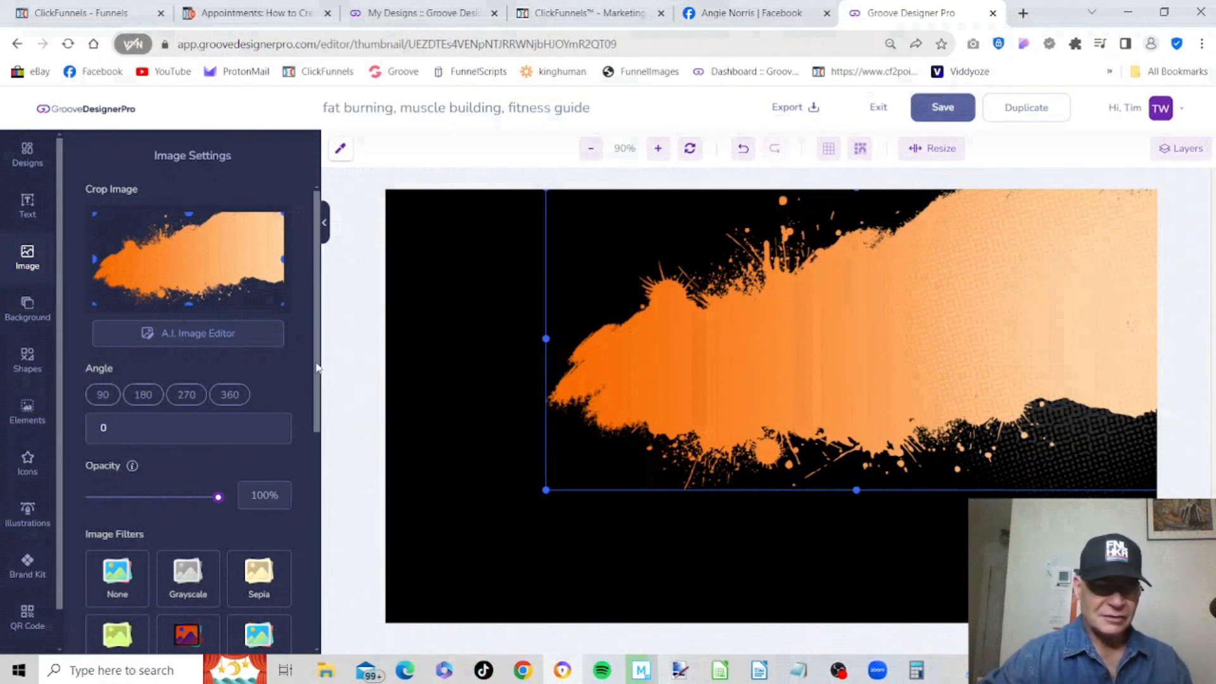
{"action": "scroll", "coordinate": [319, 356], "scroll_direction": "down", "scroll_amount": 7}
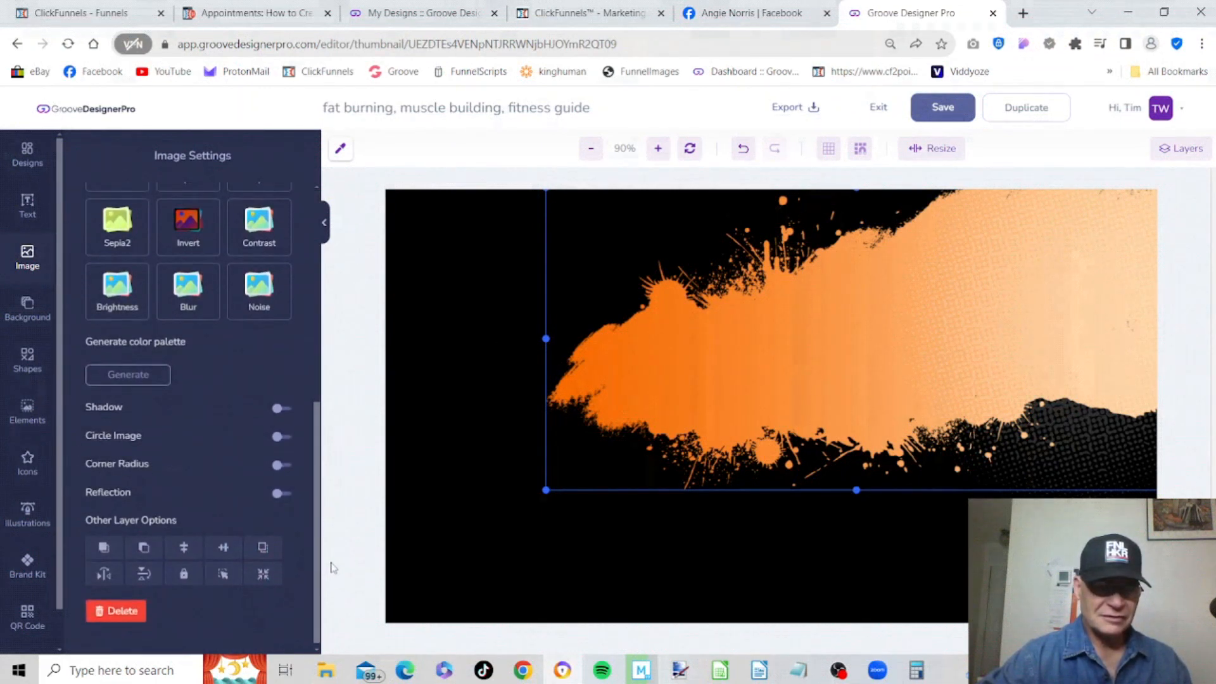
{"action": "scroll", "coordinate": [318, 356], "scroll_direction": "up", "scroll_amount": 7}
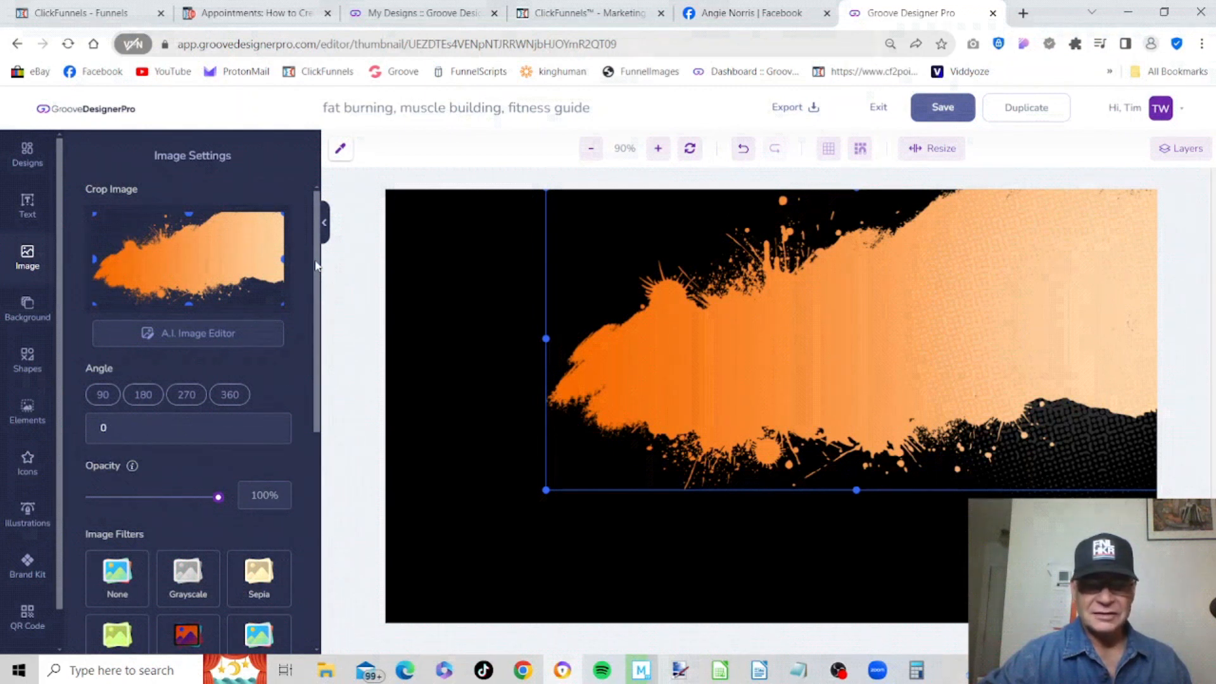
{"action": "left_click_drag", "start_coordinate": [316, 264], "coordinate": [309, 373]}
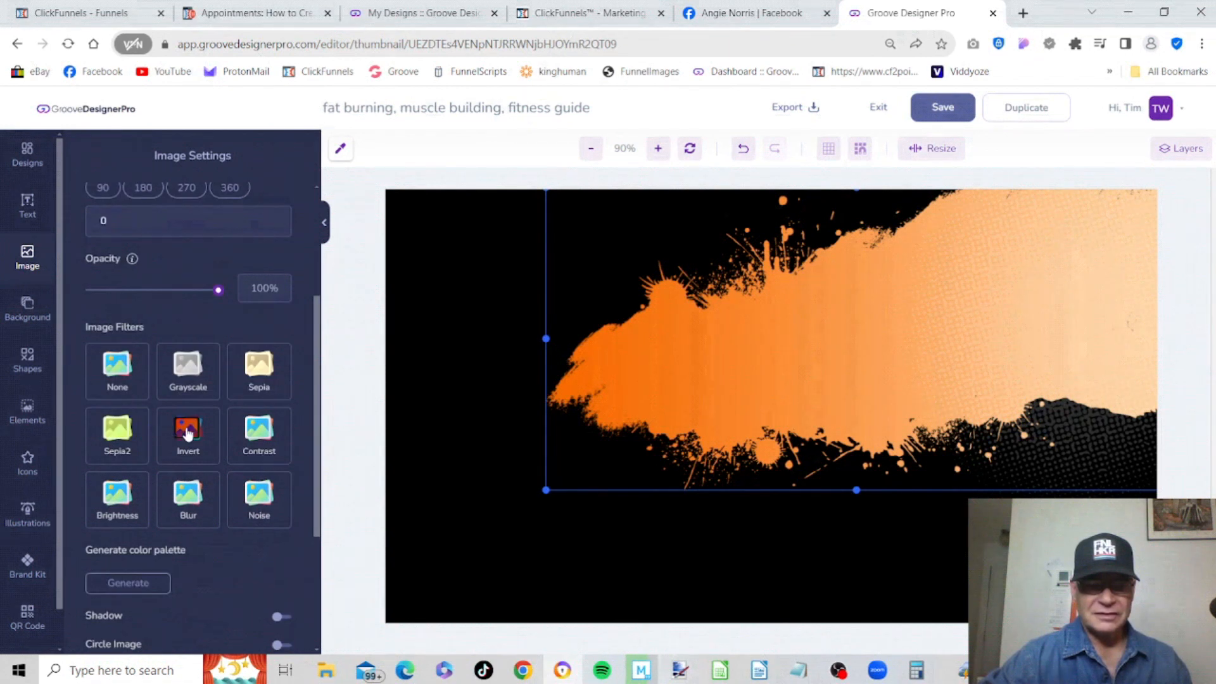
{"action": "left_click", "coordinate": [187, 433]}
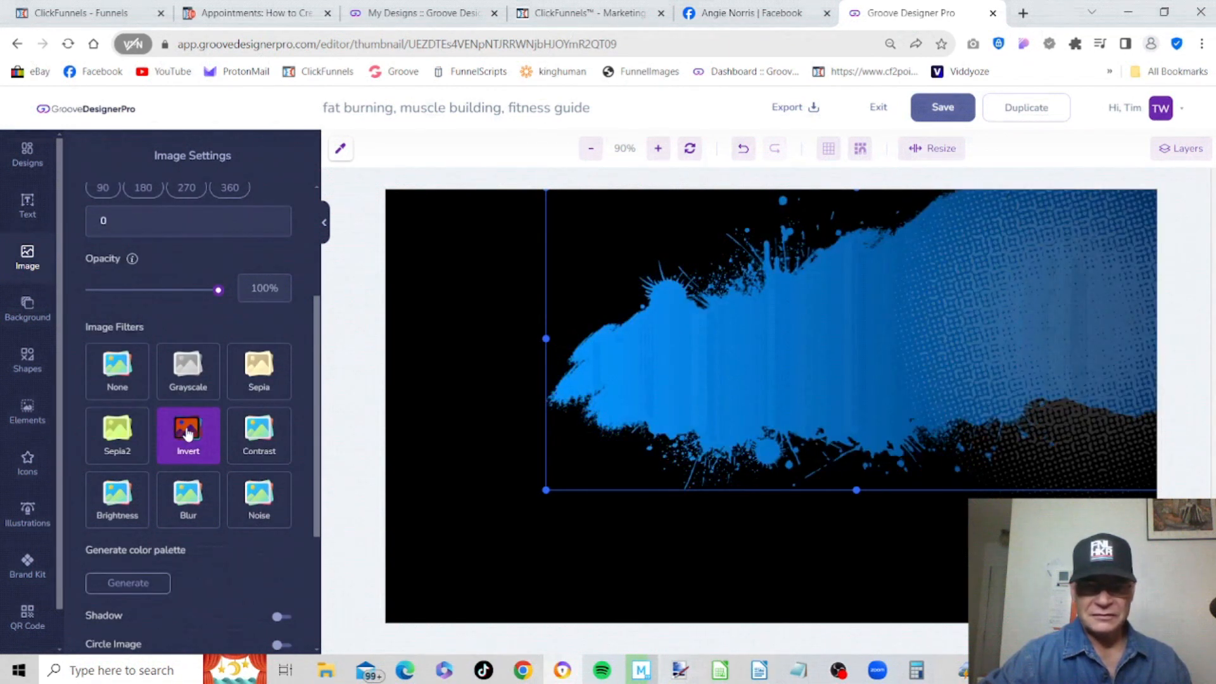
{"action": "left_click", "coordinate": [187, 433]}
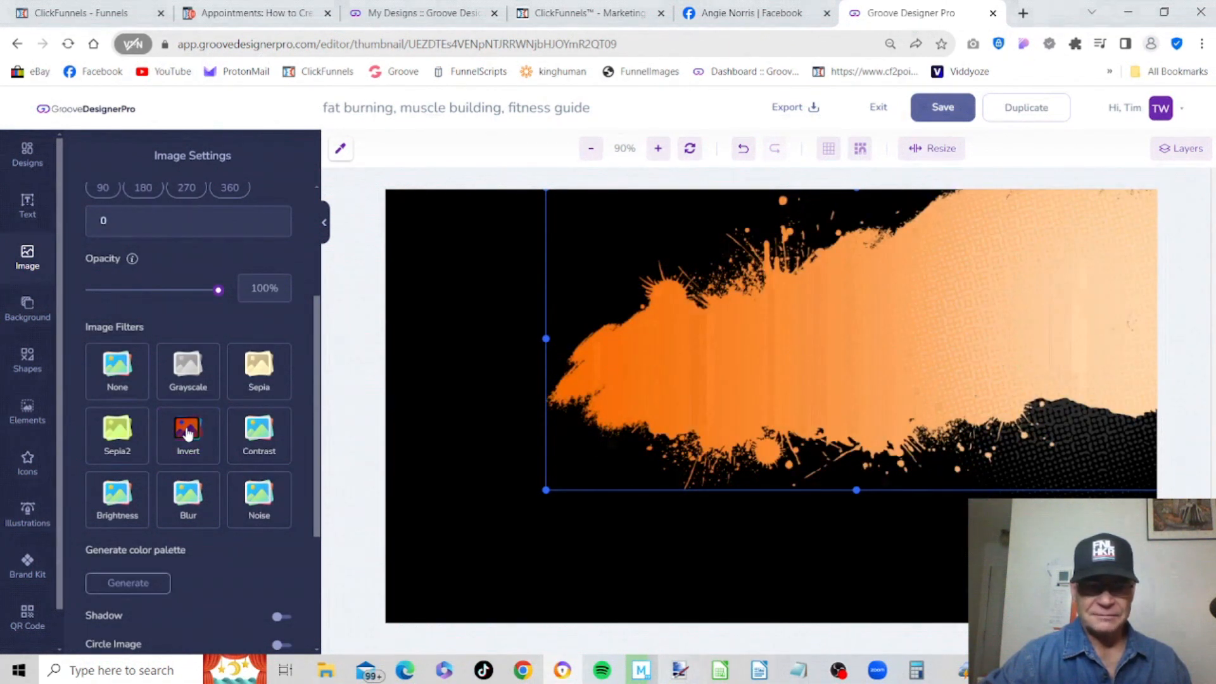
{"action": "left_click", "coordinate": [245, 370]}
{"action": "left_click", "coordinate": [245, 370]}
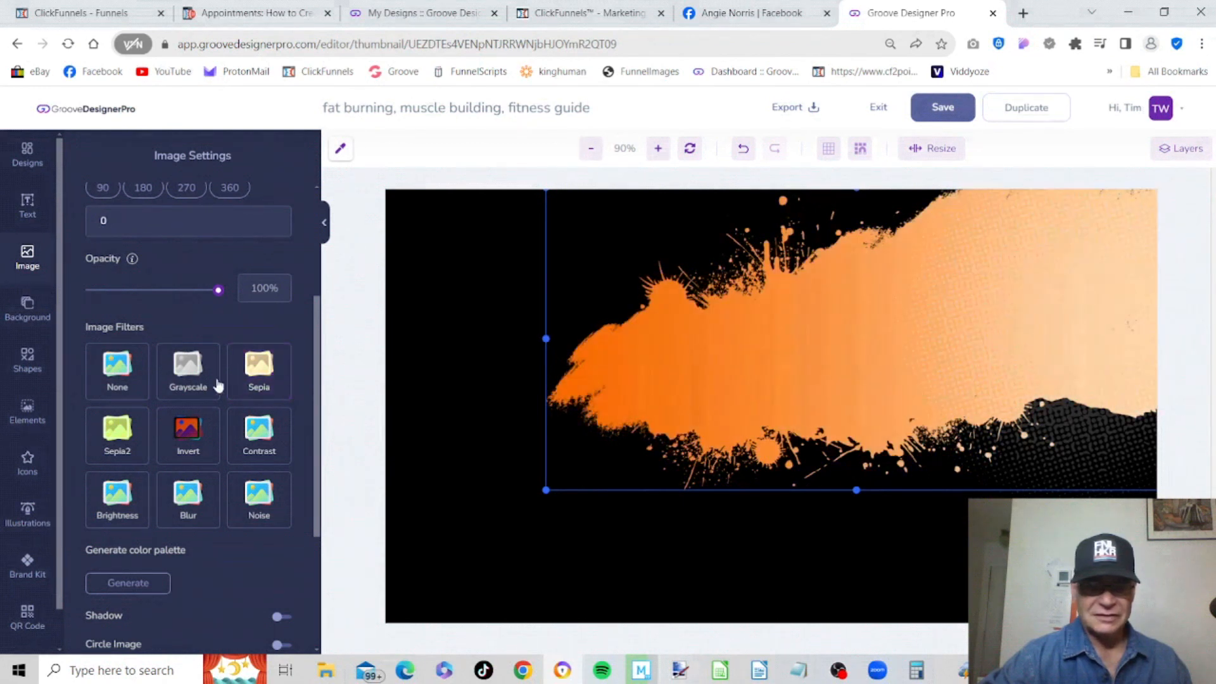
{"action": "left_click", "coordinate": [125, 423]}
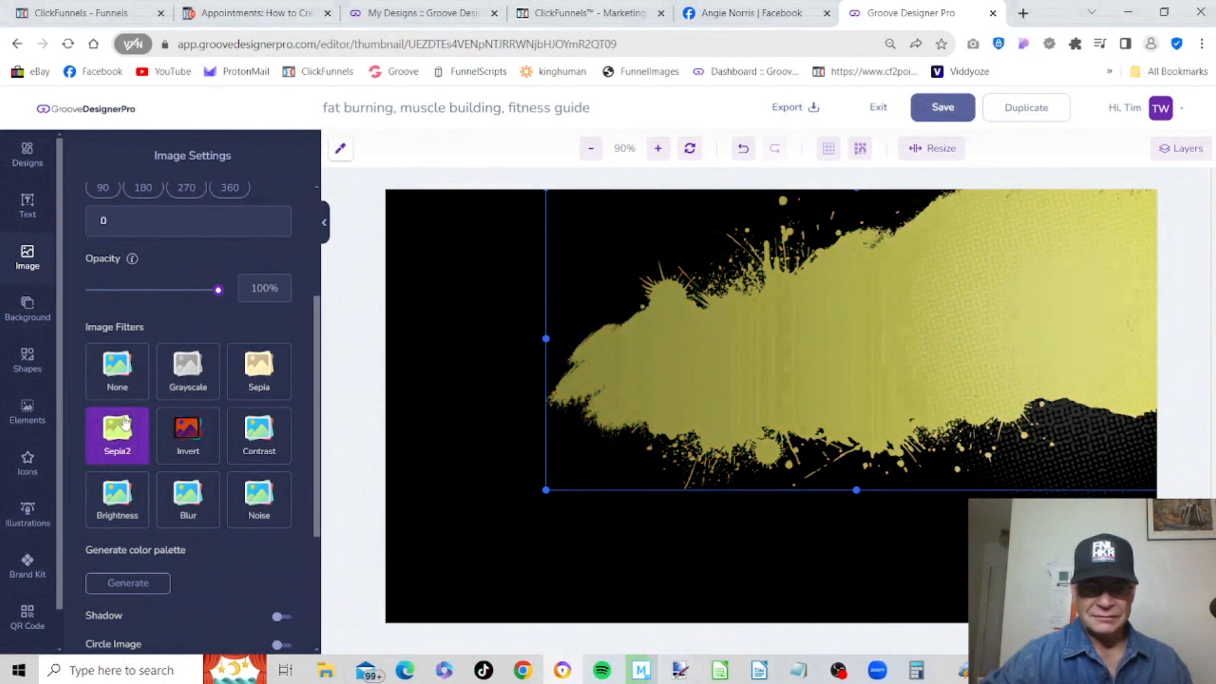
{"action": "left_click", "coordinate": [126, 423]}
- Recolor the splatter image to blue-violet by combining the Invert and Sepia2 filters
{"action": "left_click", "coordinate": [189, 433]}
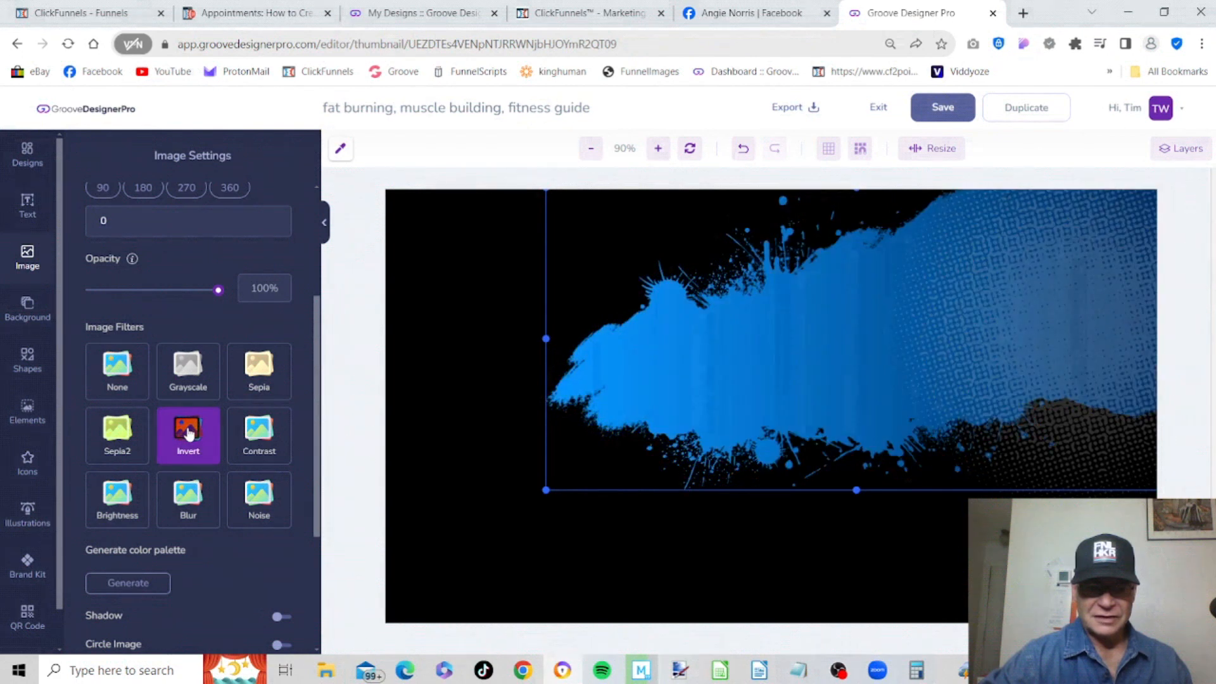
{"action": "left_click", "coordinate": [269, 361]}
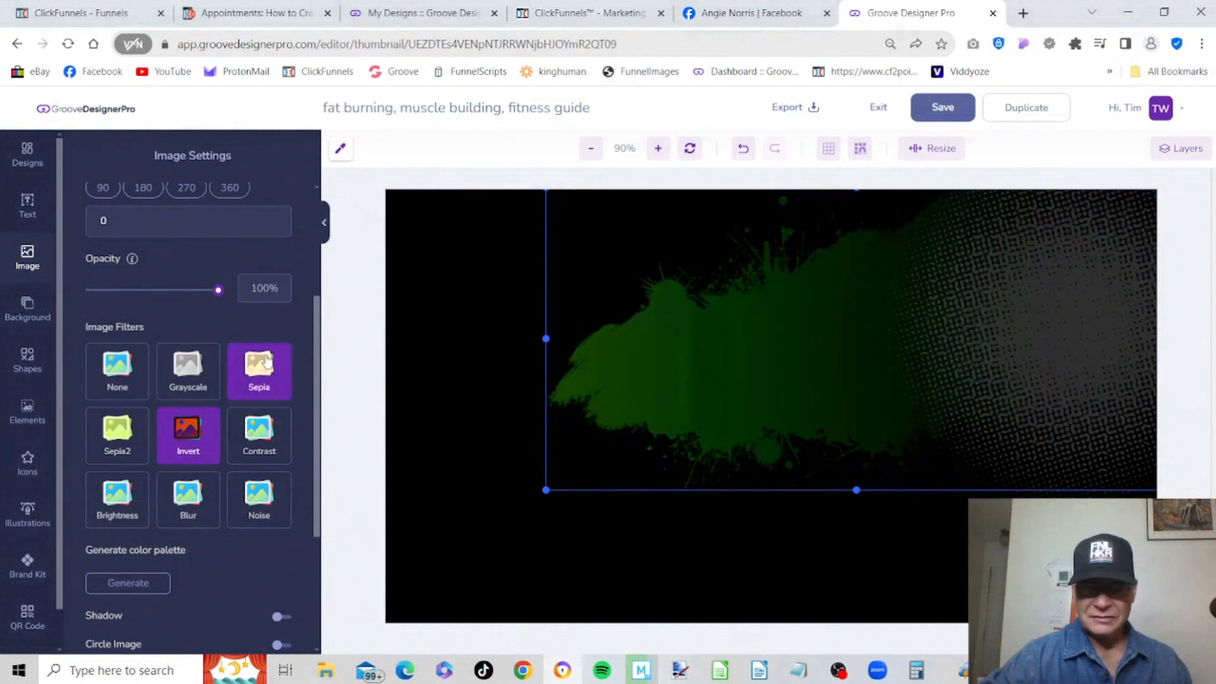
{"action": "left_click", "coordinate": [268, 361]}
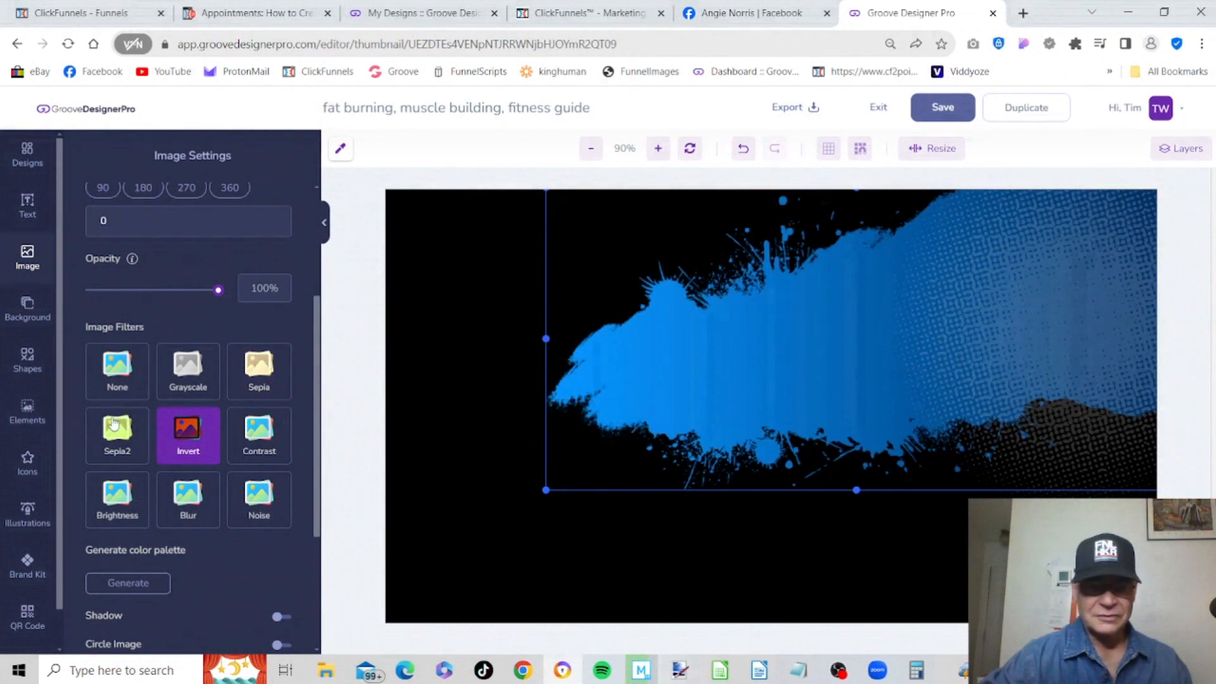
{"action": "left_click", "coordinate": [114, 423]}
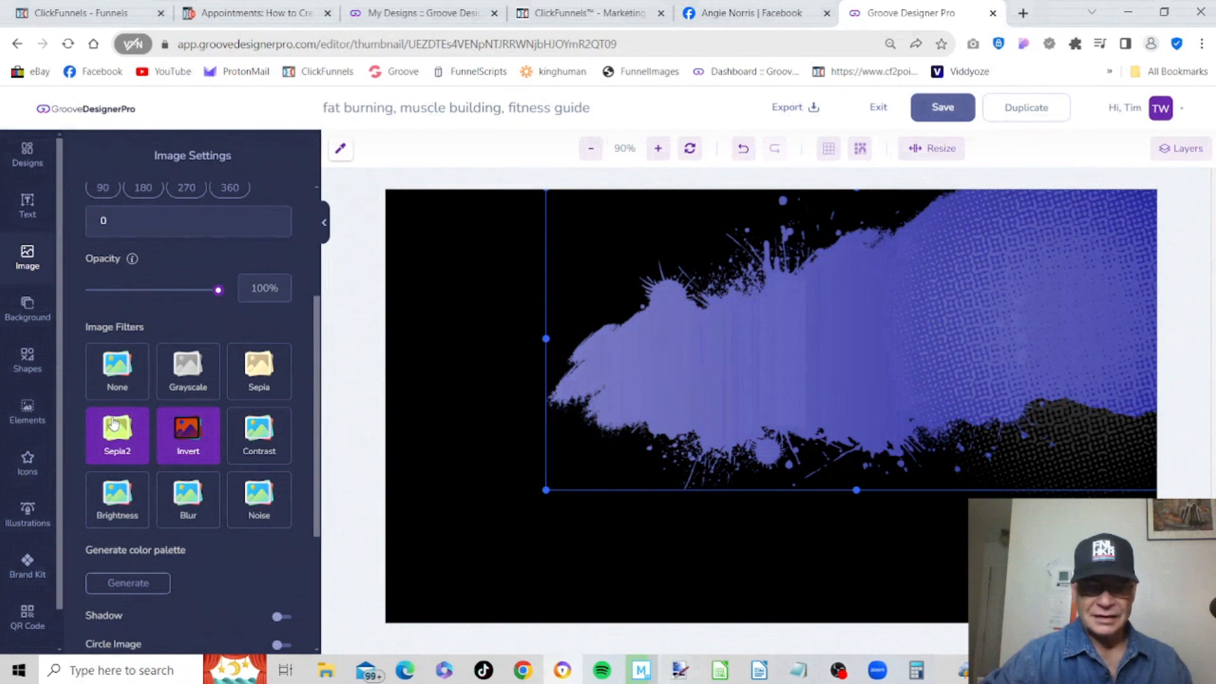
- Move the white halftone overlay shape from the right side of the thumbnail to its left side
{"action": "left_click", "coordinate": [995, 312]}
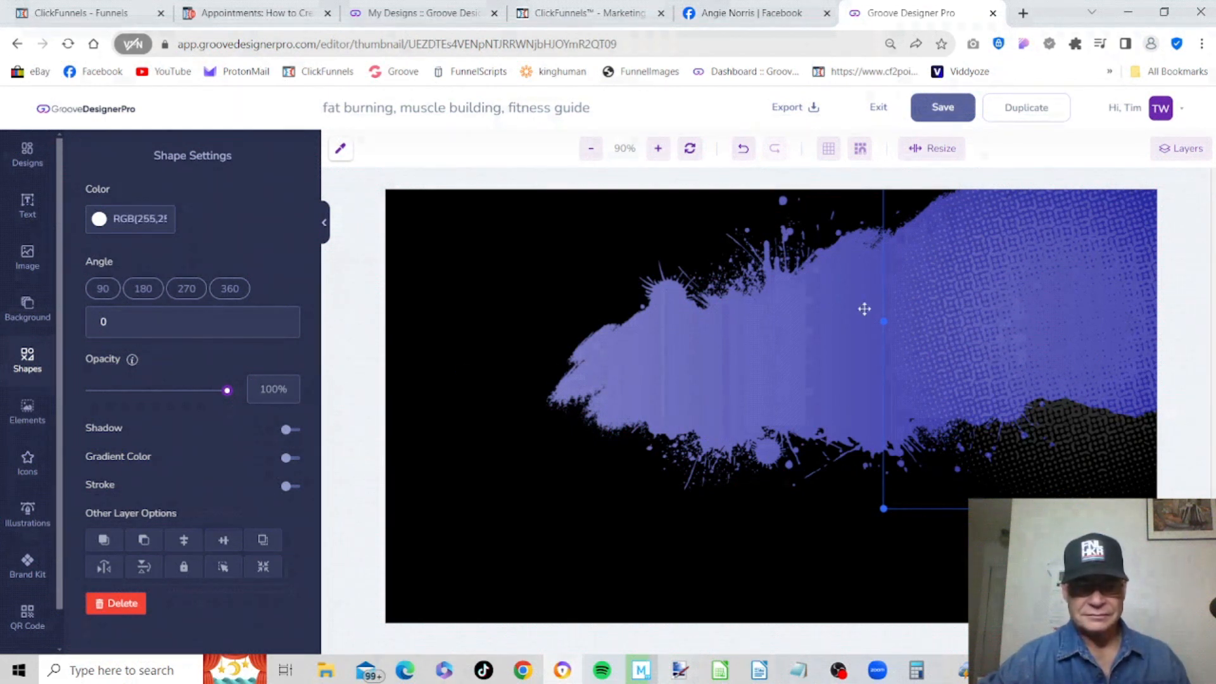
{"action": "left_click_drag", "start_coordinate": [1020, 307], "coordinate": [529, 308]}
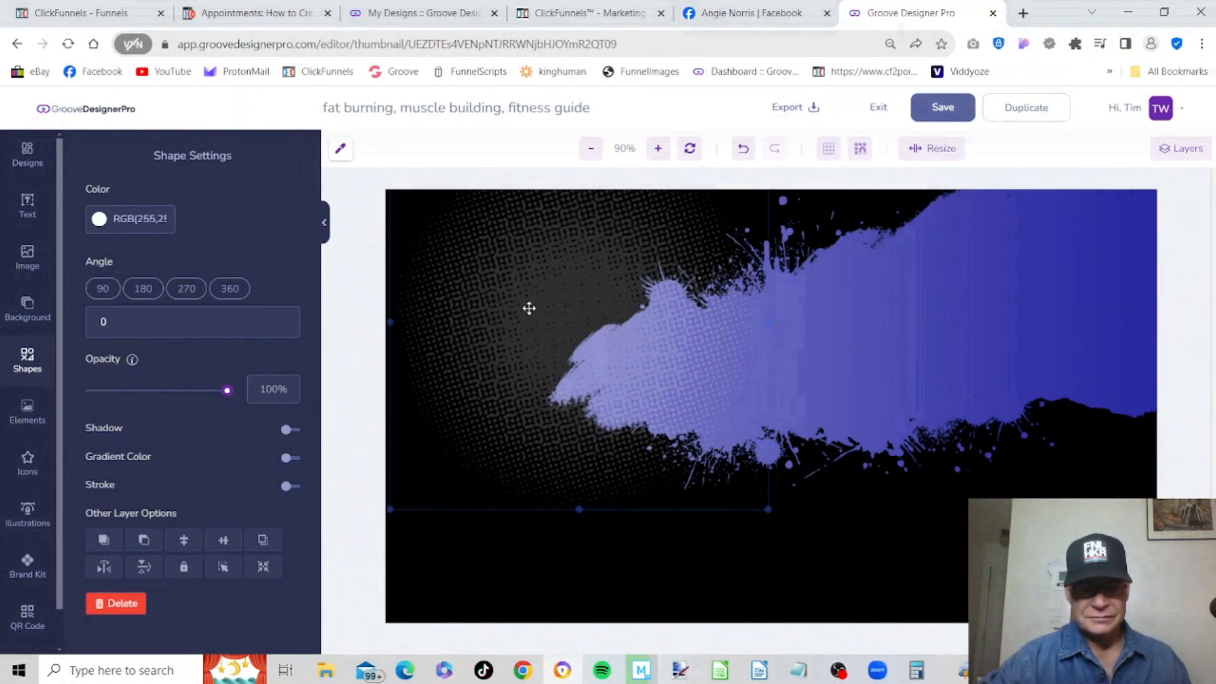
{"action": "left_click_drag", "start_coordinate": [529, 309], "coordinate": [529, 307]}
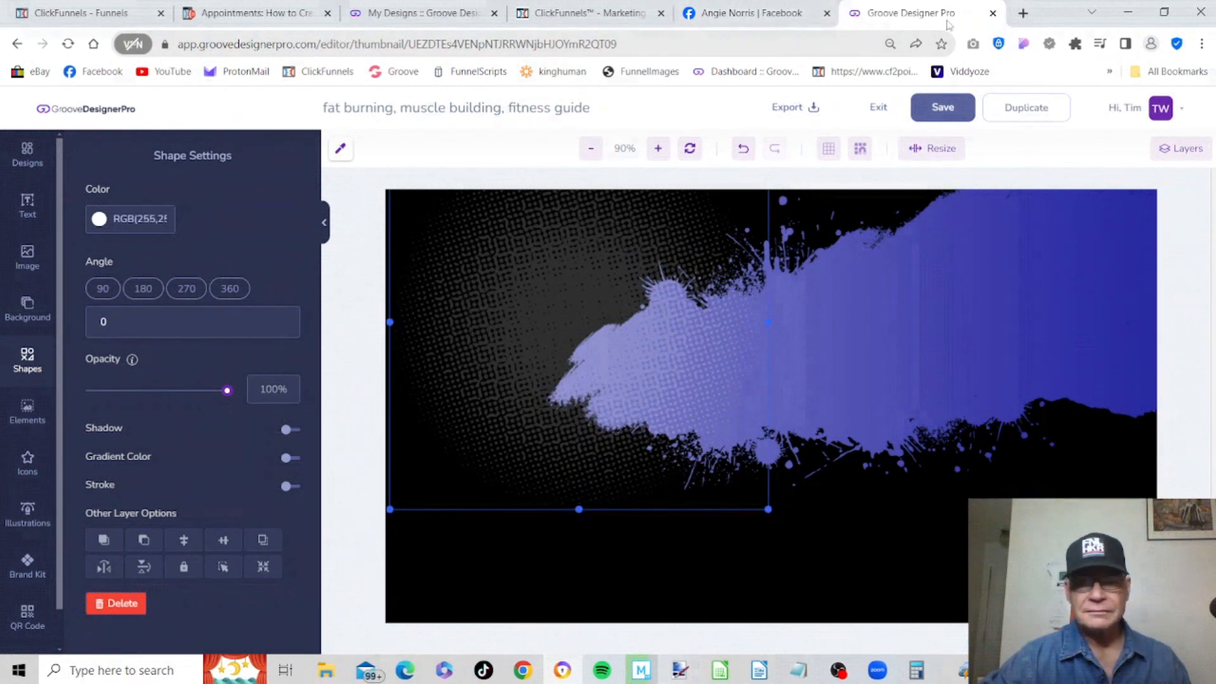
- Open coolors.co in a new browser tab and go to its list of colors
{"action": "left_click", "coordinate": [1022, 13]}
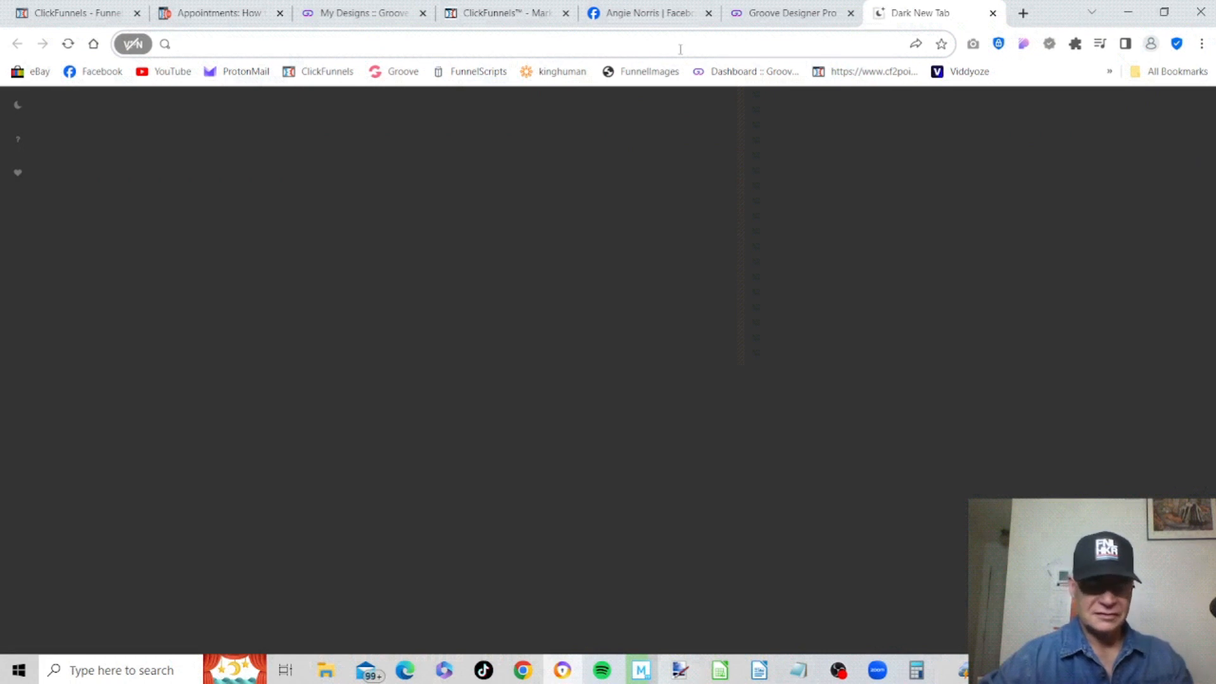
{"action": "type", "text": "coolors.co"}
{"action": "key", "text": "Return"}
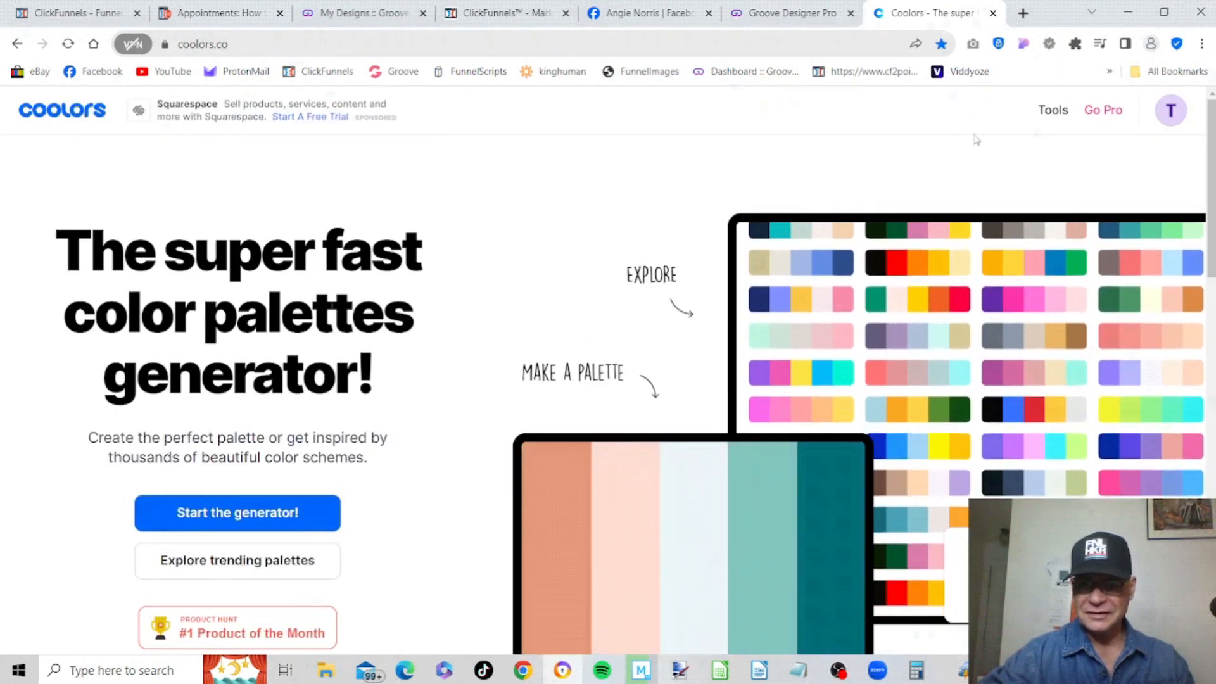
{"action": "mouse_move", "coordinate": [1051, 115]}
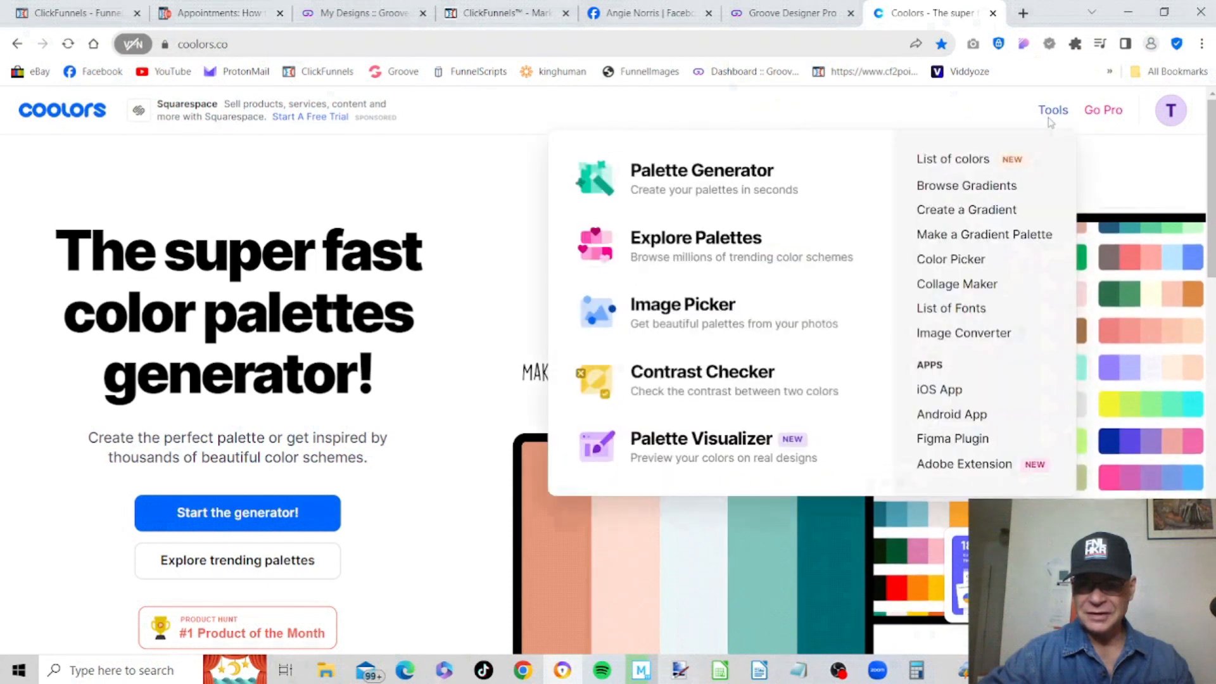
{"action": "left_click", "coordinate": [939, 161]}
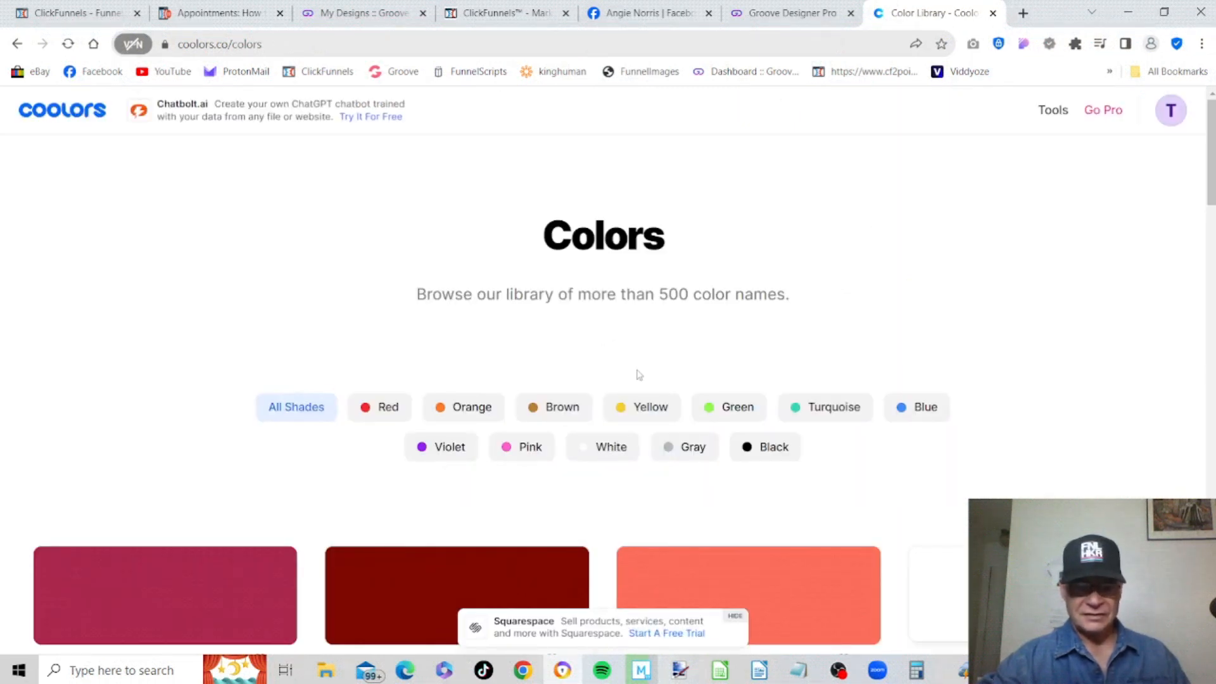
- Show only the violet shades and copy the color code of Electric indigo
{"action": "left_click", "coordinate": [451, 446]}
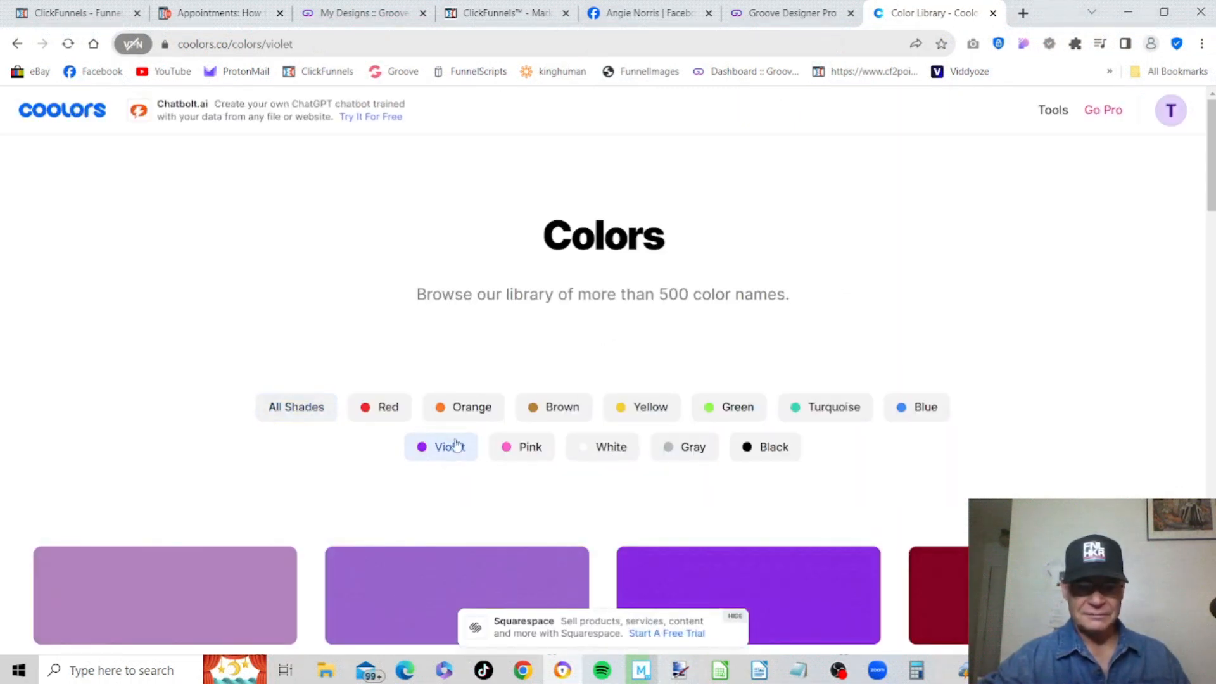
{"action": "scroll", "coordinate": [960, 415], "scroll_direction": "down", "scroll_amount": 6}
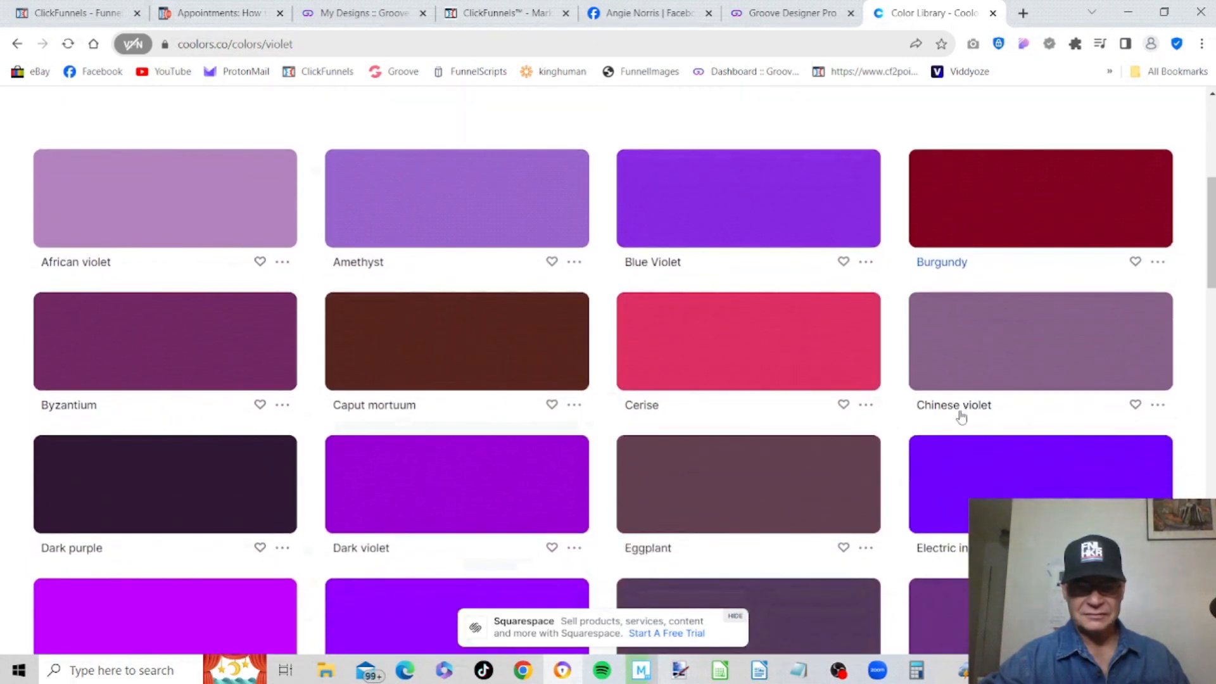
{"action": "scroll", "coordinate": [961, 416], "scroll_direction": "down", "scroll_amount": 2}
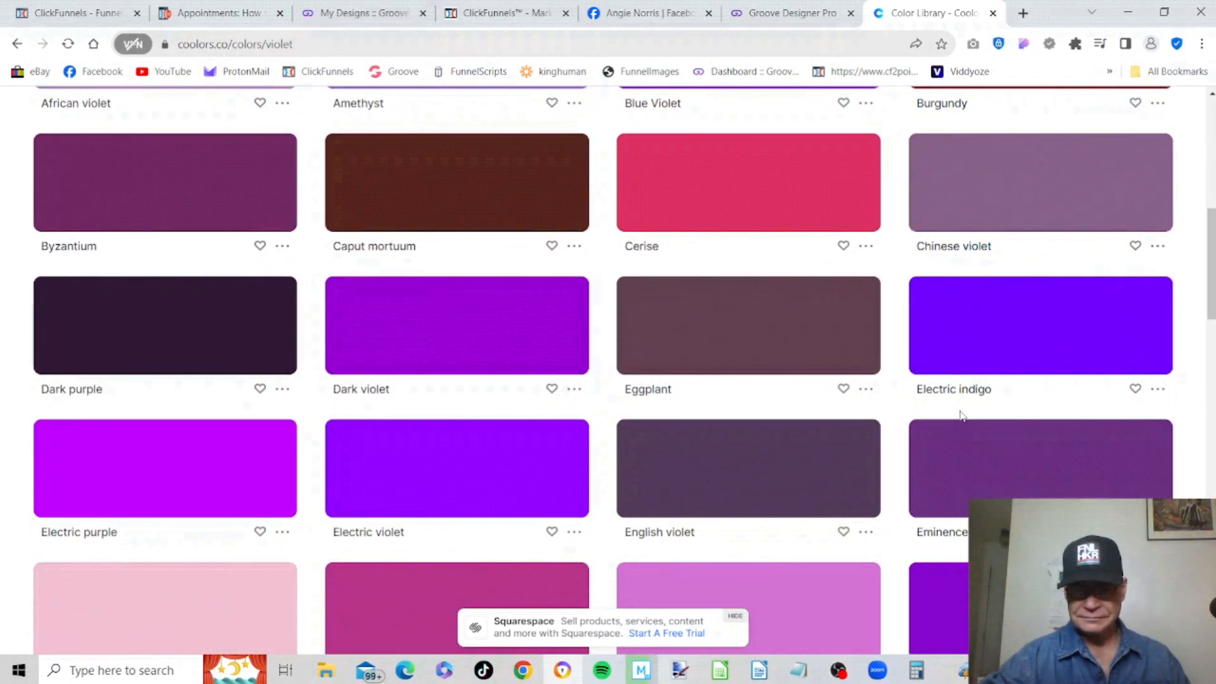
{"action": "left_click", "coordinate": [1032, 324]}
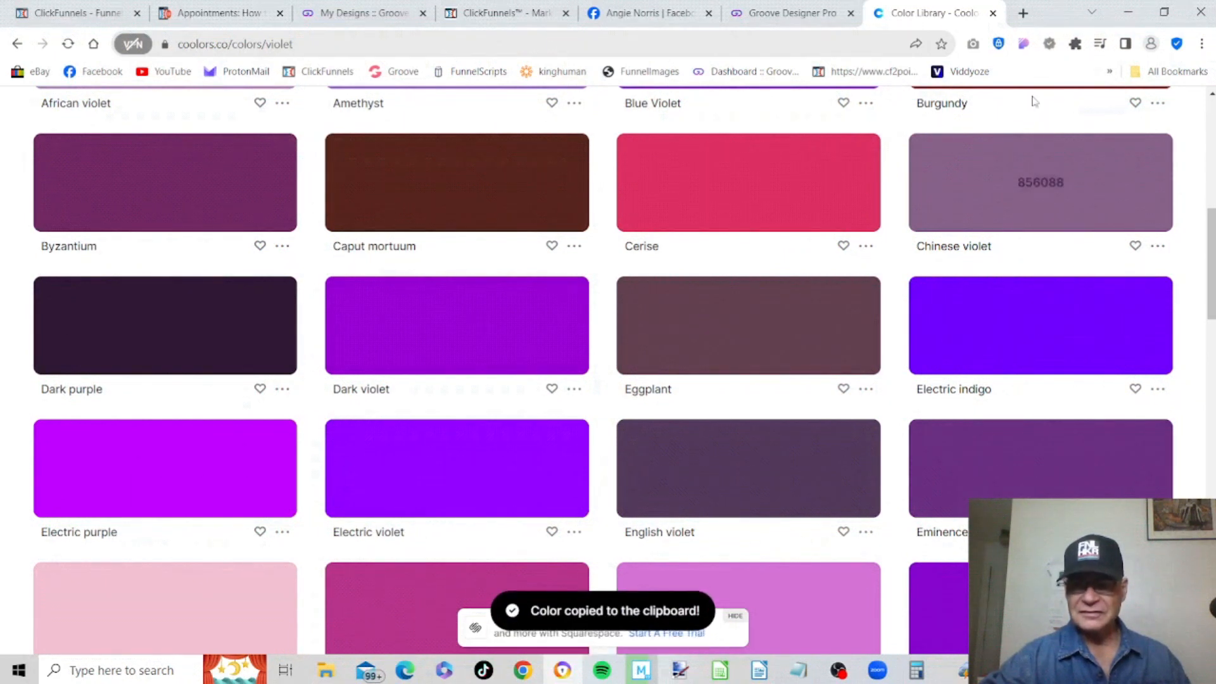
- Return to Groove Designer Pro and set the halftone overlay shape's color to the copied code 6F00FF
{"action": "left_click", "coordinate": [759, 14]}
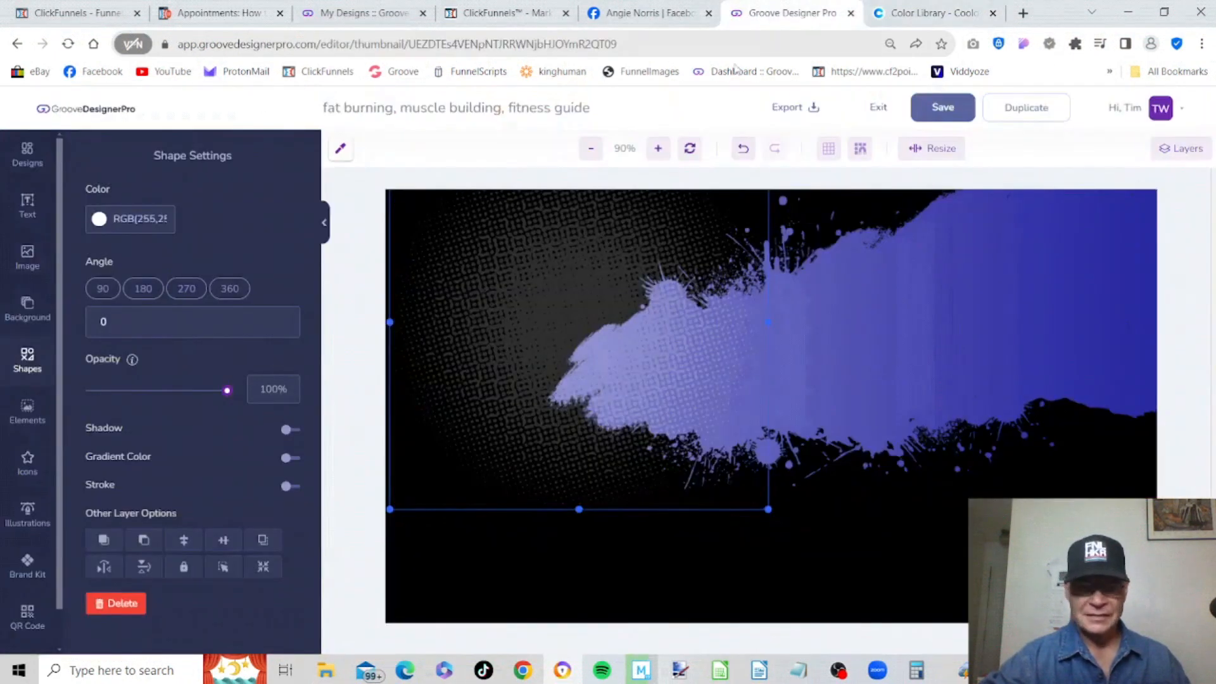
{"action": "left_click", "coordinate": [157, 221]}
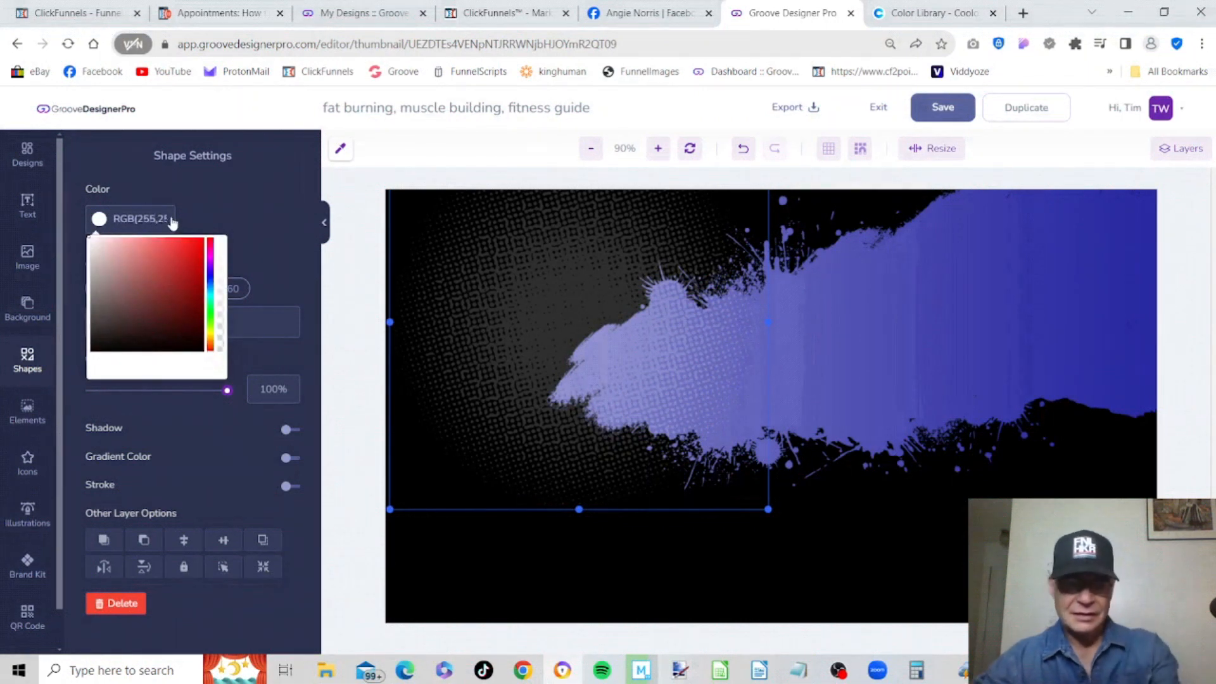
{"action": "key", "text": "ctrl+v"}
{"action": "key", "text": "BackSpace"}
{"action": "key", "text": "BackSpace"}
{"action": "key", "text": "BackSpace"}
{"action": "key", "text": "BackSpace"}
{"action": "key", "text": "BackSpace"}
{"action": "key", "text": "BackSpace"}
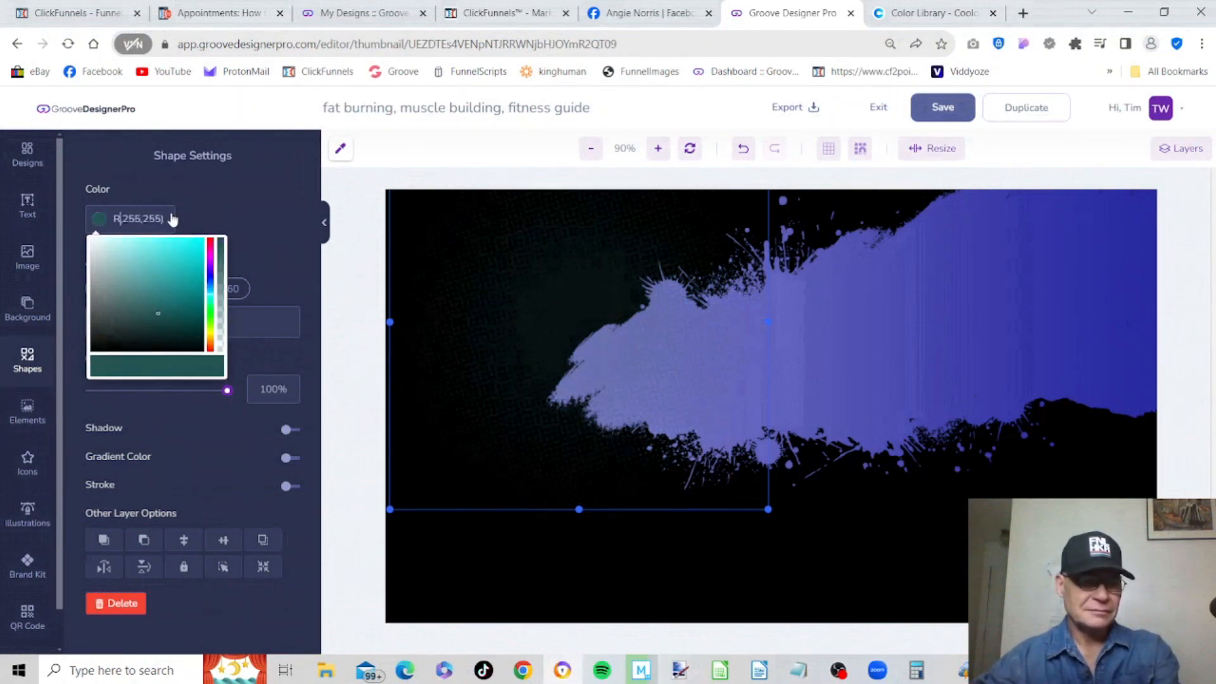
{"action": "left_click", "coordinate": [171, 221]}
{"action": "key", "text": "BackSpace"}
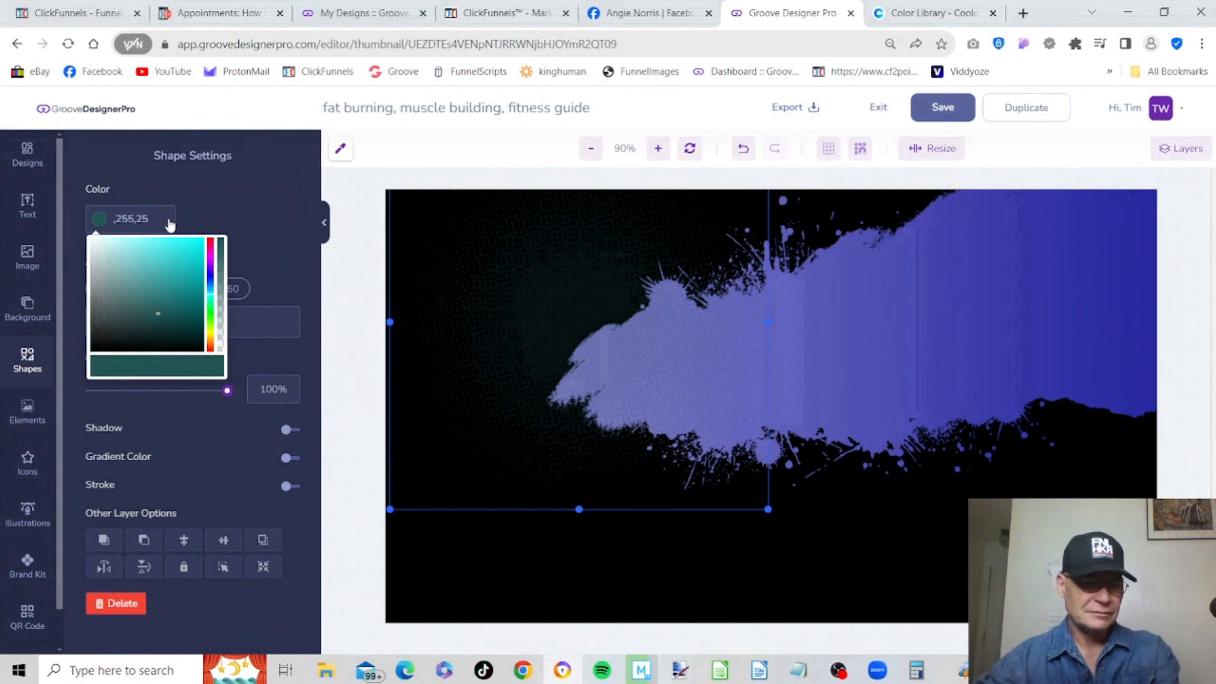
{"action": "key", "text": "BackSpace"}
{"action": "key", "text": "BackSpace"}
{"action": "key", "text": "BackSpace"}
{"action": "key", "text": "BackSpace"}
{"action": "key", "text": "BackSpace"}
{"action": "key", "text": "BackSpace"}
{"action": "key", "text": "BackSpace"}
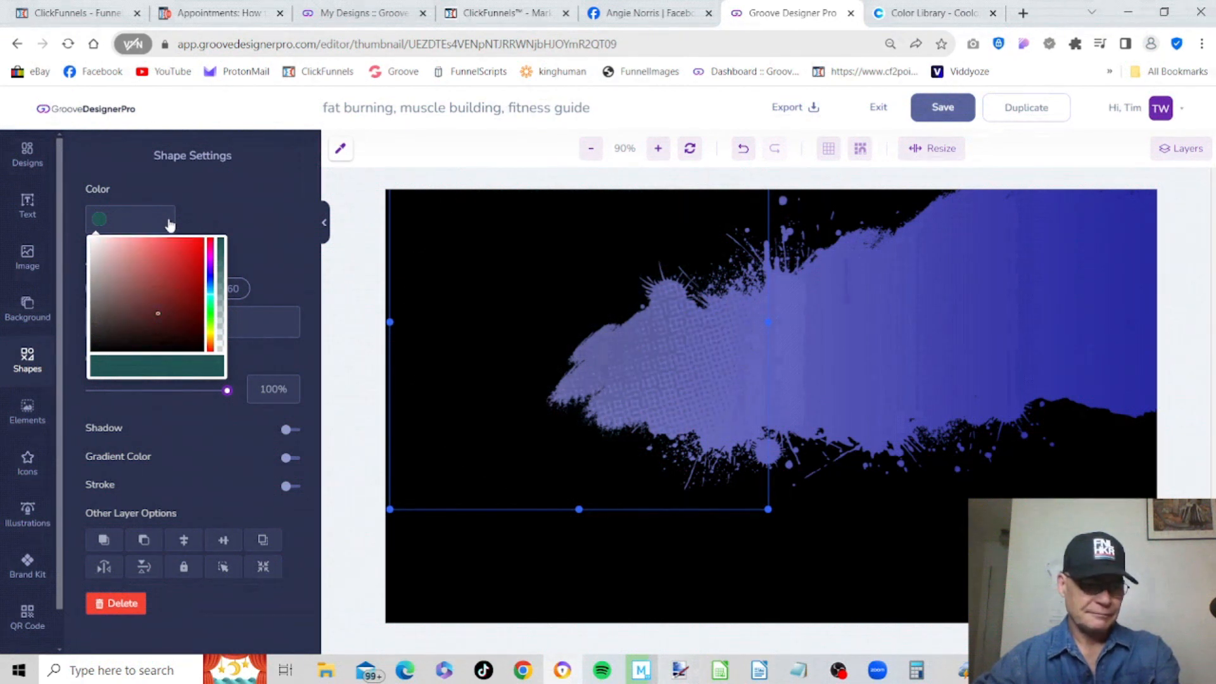
{"action": "key", "text": "ctrl+v"}
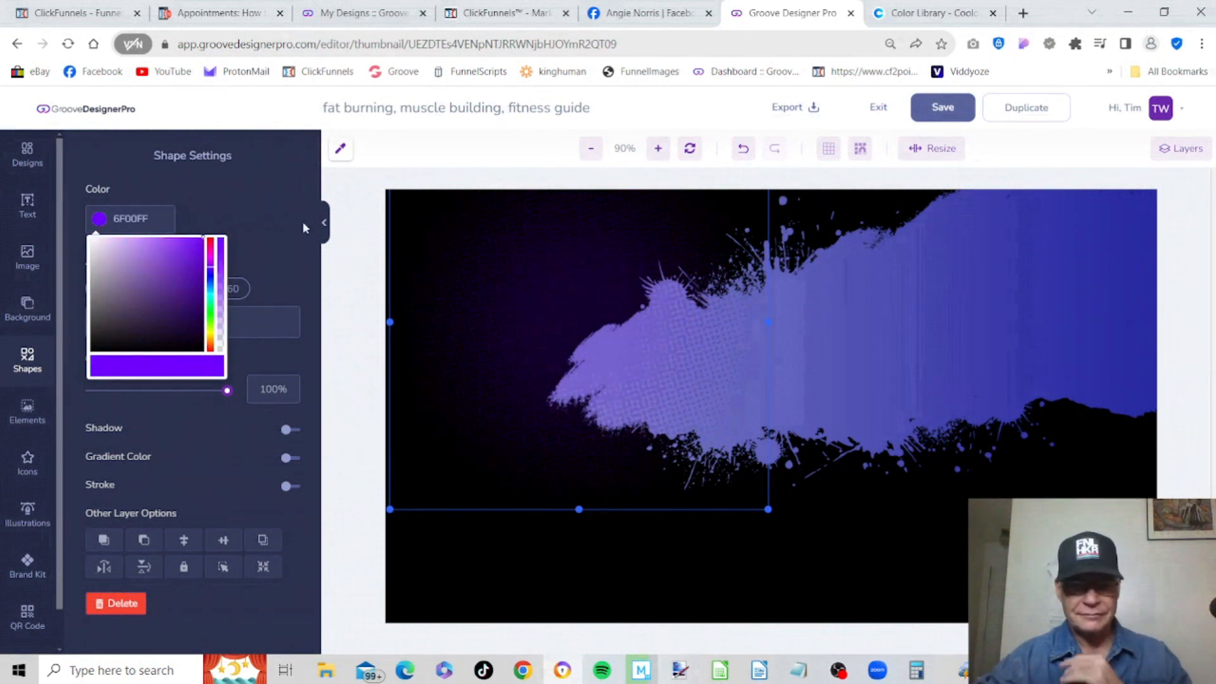
{"action": "left_click", "coordinate": [637, 352]}
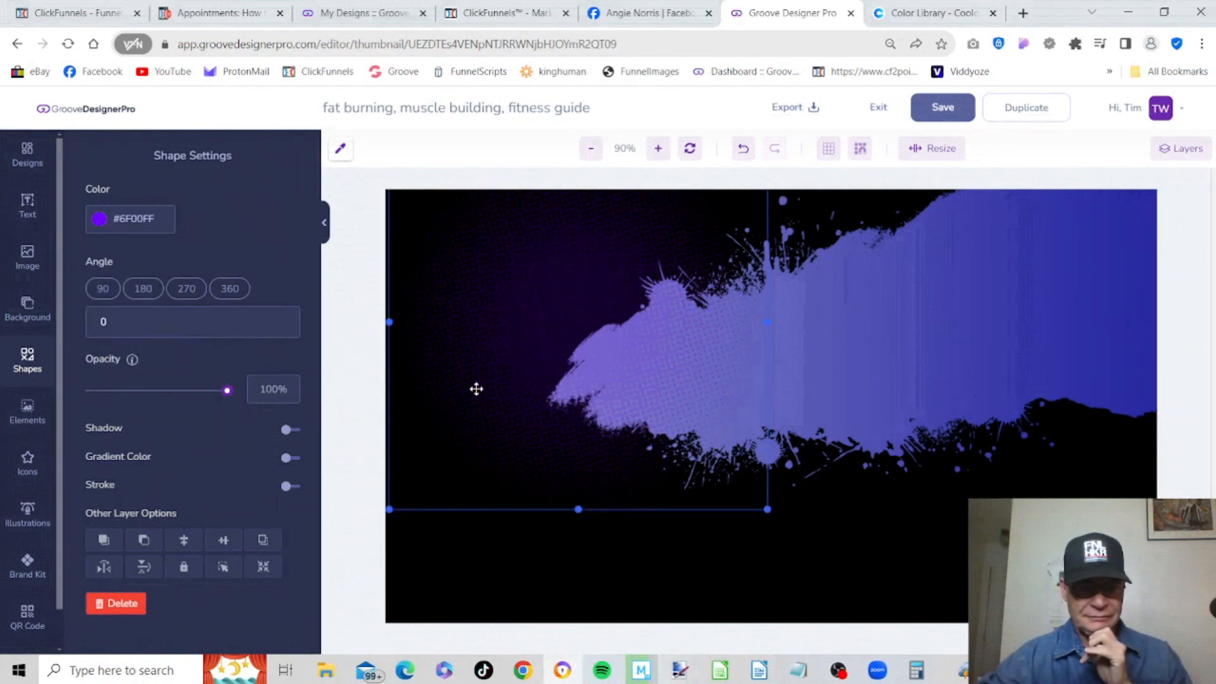
- Shift the purple halftone overlay slightly right and up so it sits over the thumbnail's upper-left area
{"action": "left_click_drag", "start_coordinate": [476, 389], "coordinate": [547, 360]}
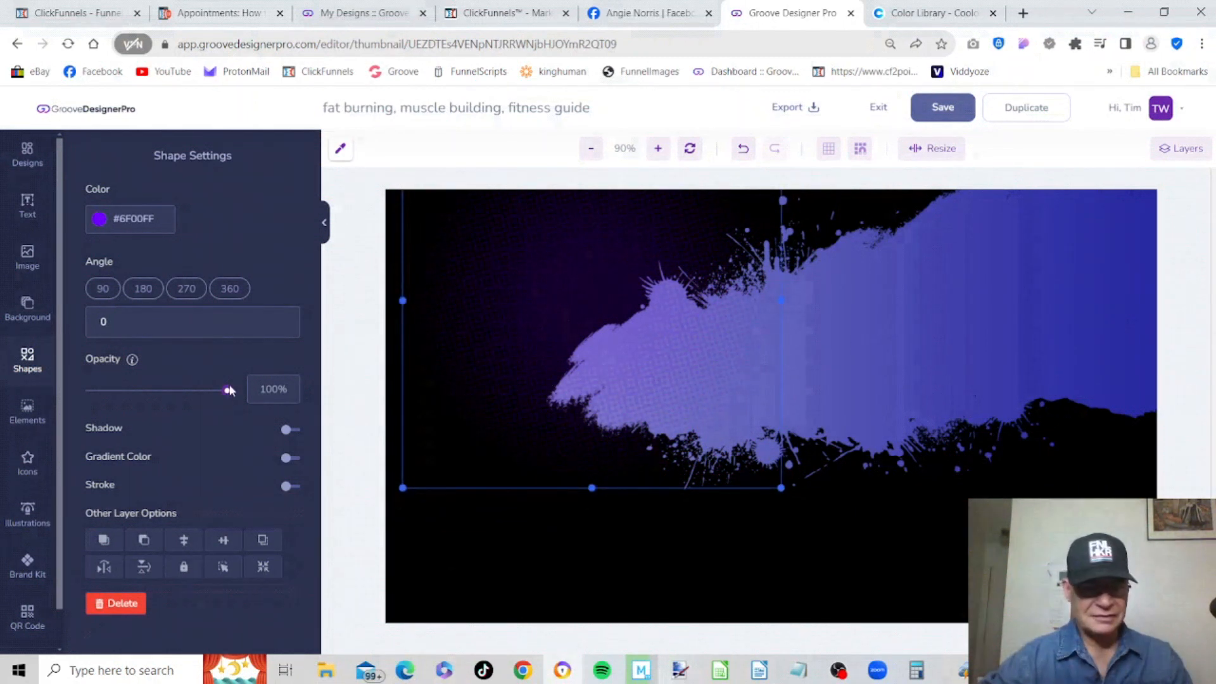
{"action": "left_click_drag", "start_coordinate": [229, 393], "coordinate": [257, 405]}
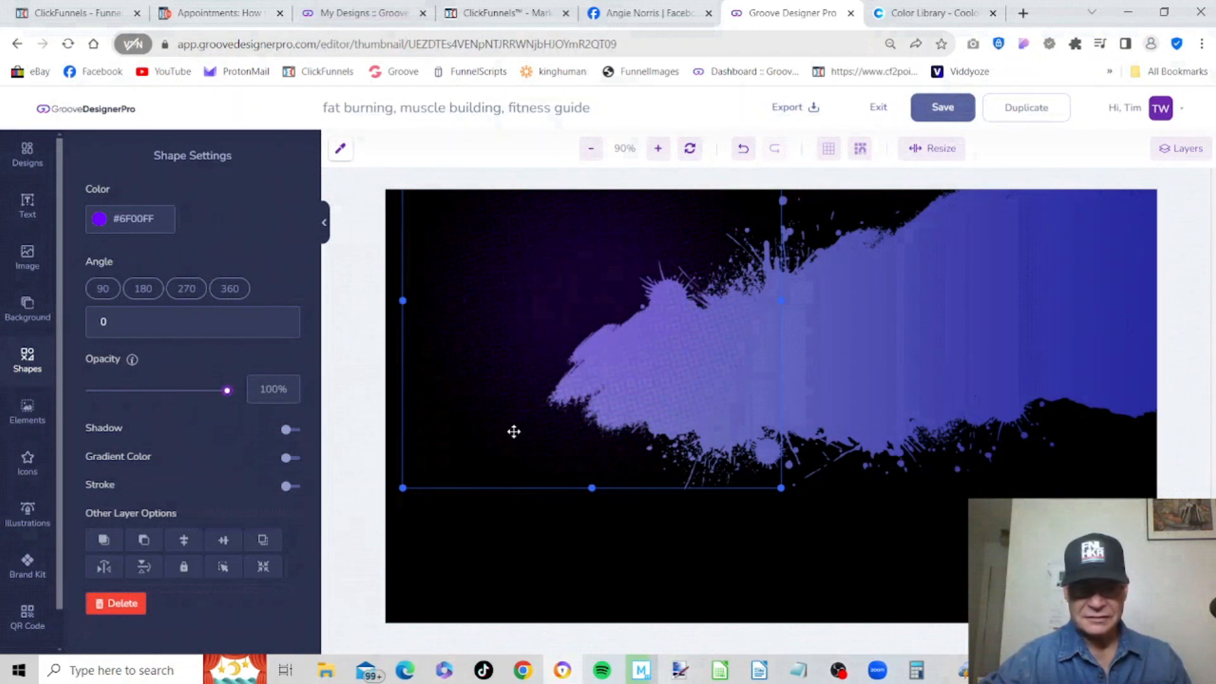
{"action": "left_click_drag", "start_coordinate": [429, 322], "coordinate": [433, 278]}
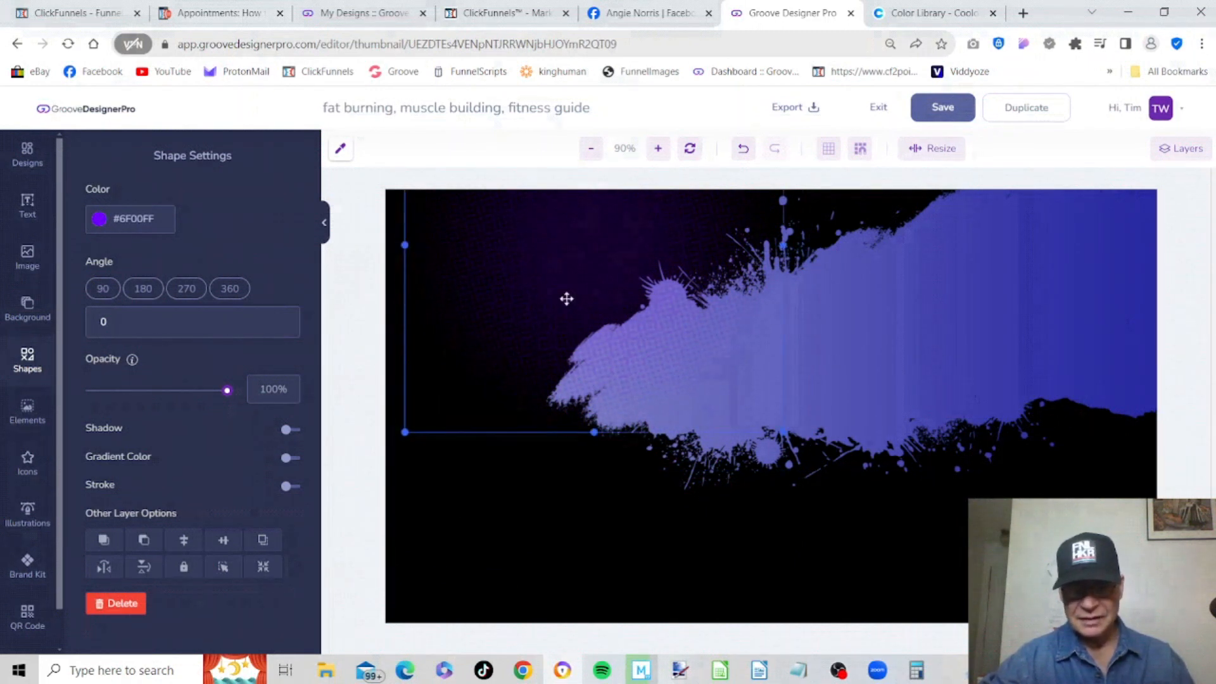
- Add the Avatars element of the young man in an orange jacket pointing upward and place it on the thumbnail's right side
{"action": "left_click", "coordinate": [927, 531]}
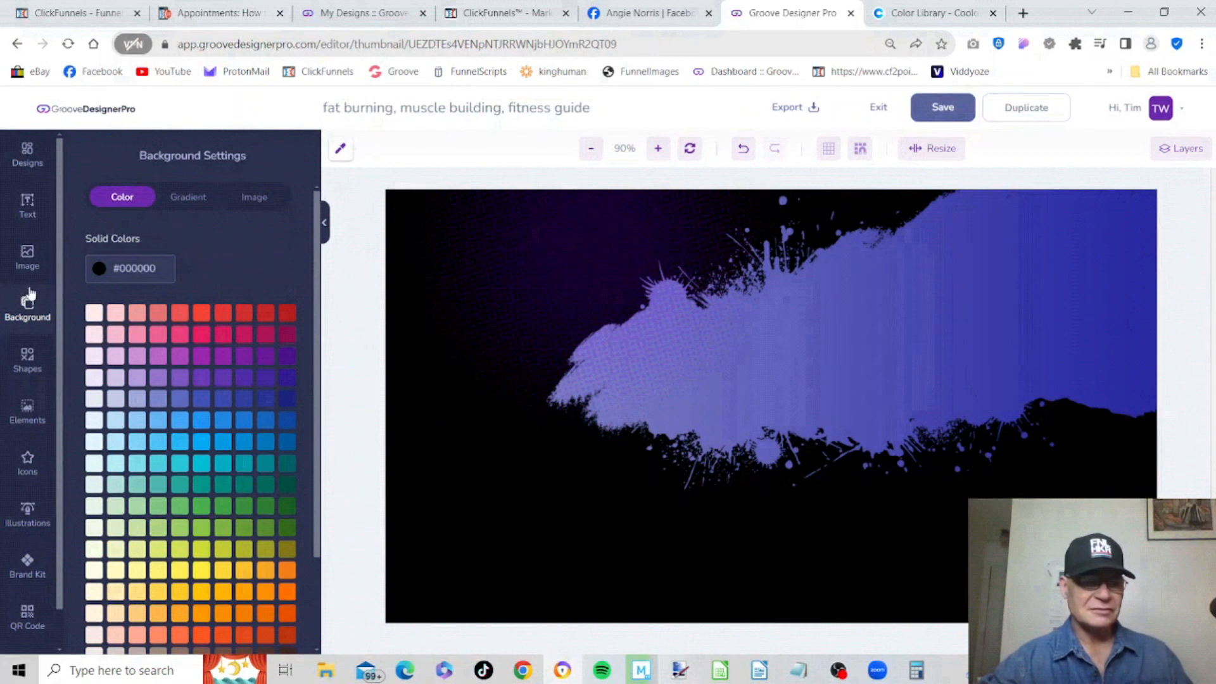
{"action": "left_click", "coordinate": [27, 409]}
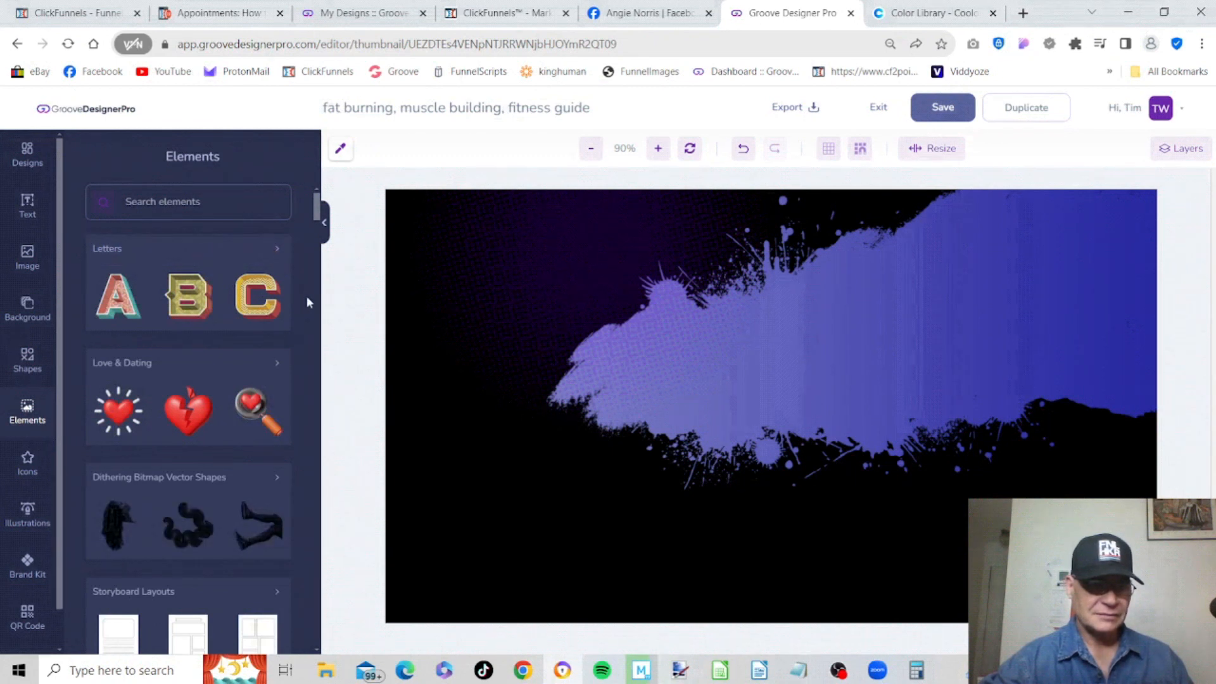
{"action": "scroll", "coordinate": [310, 295], "scroll_direction": "down", "scroll_amount": 4}
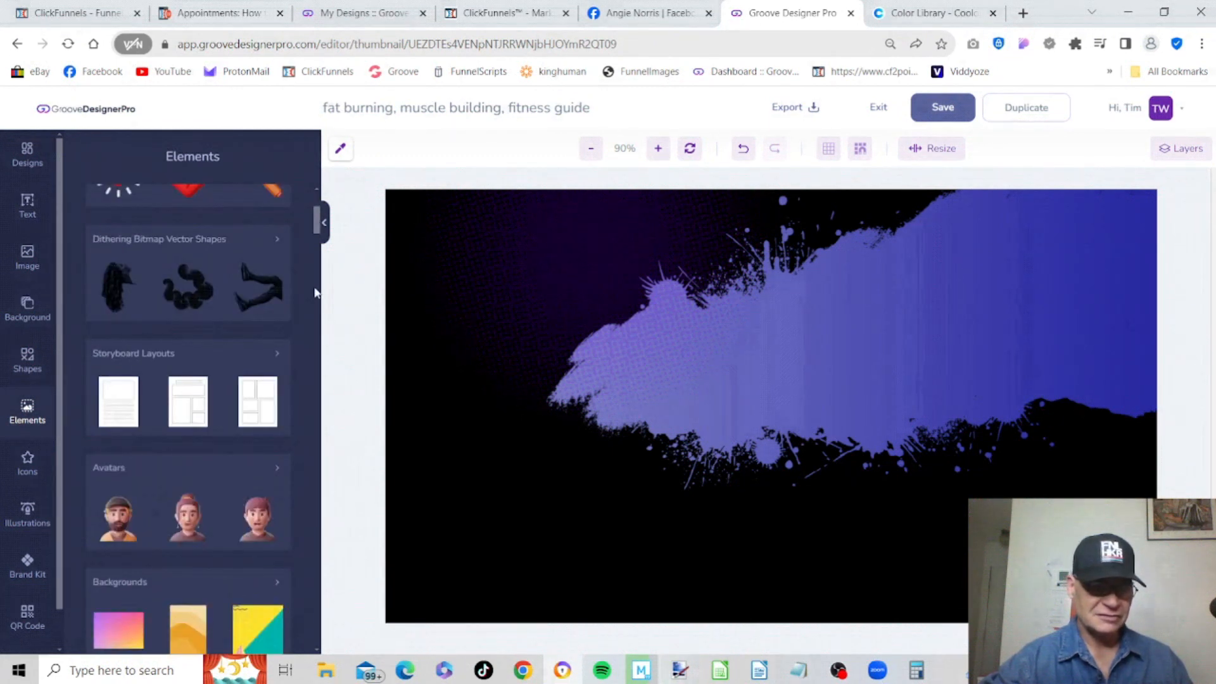
{"action": "left_click", "coordinate": [276, 467]}
{"action": "scroll", "coordinate": [213, 287], "scroll_direction": "down", "scroll_amount": 3}
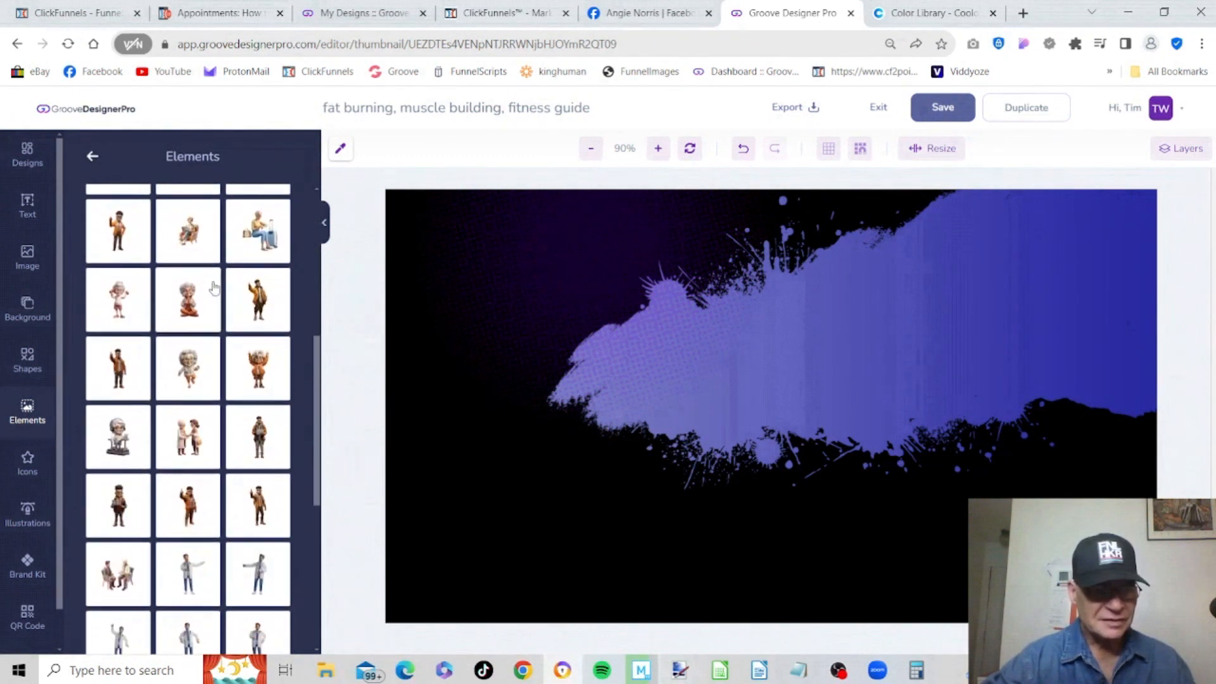
{"action": "scroll", "coordinate": [213, 286], "scroll_direction": "down", "scroll_amount": 5}
{"action": "left_click", "coordinate": [190, 600]}
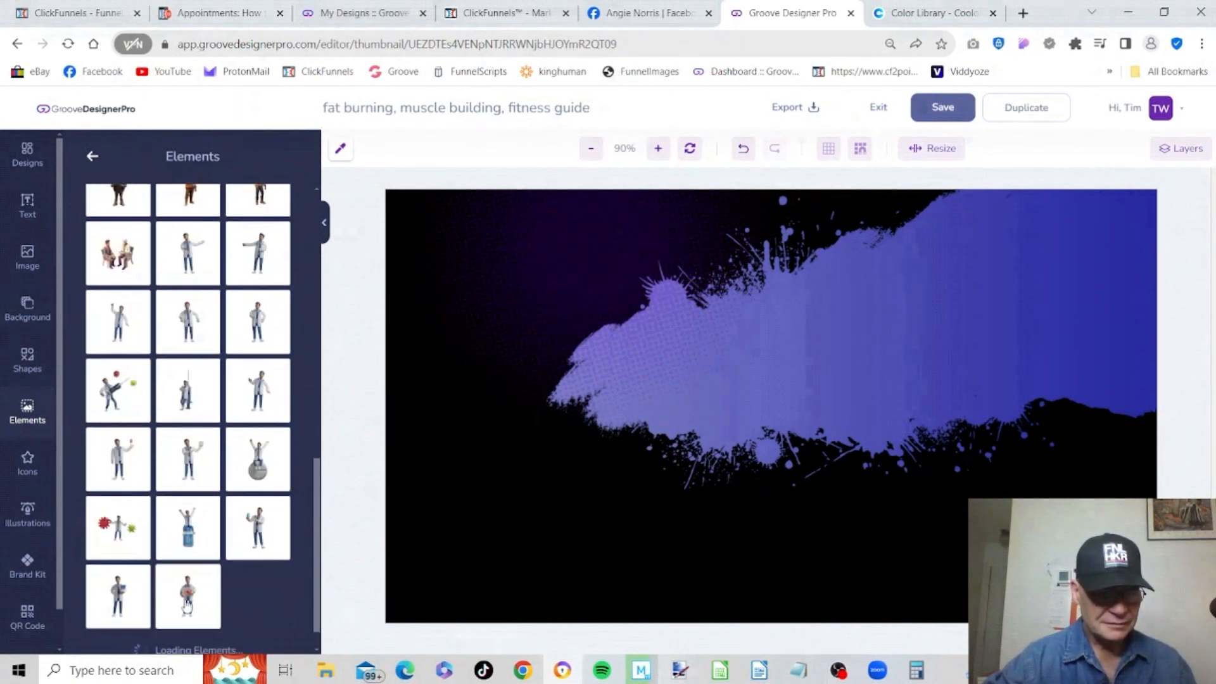
{"action": "scroll", "coordinate": [271, 422], "scroll_direction": "down", "scroll_amount": 10}
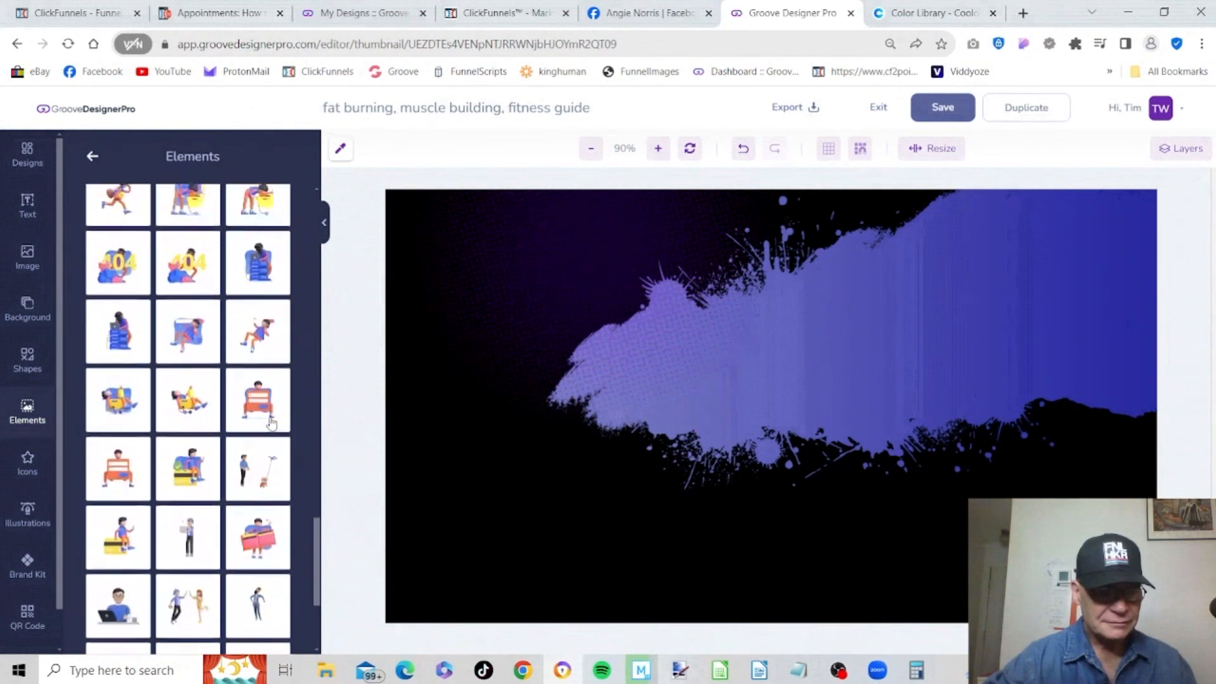
{"action": "scroll", "coordinate": [271, 422], "scroll_direction": "down", "scroll_amount": 2}
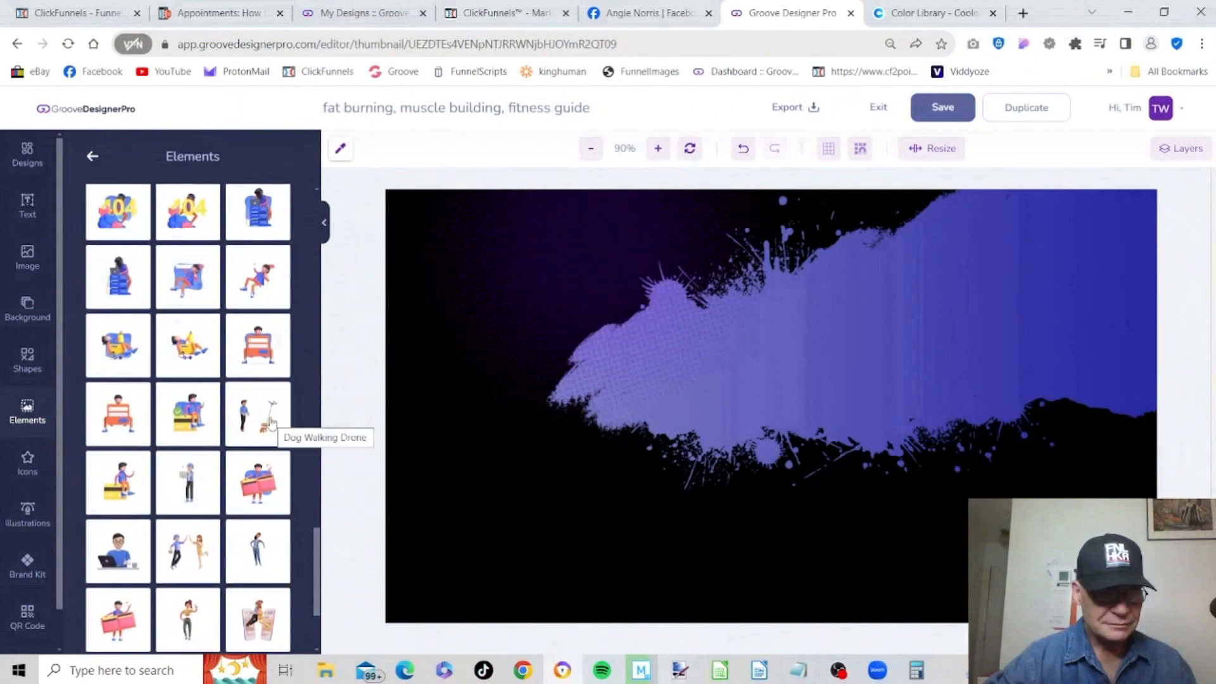
{"action": "scroll", "coordinate": [271, 423], "scroll_direction": "up", "scroll_amount": 15}
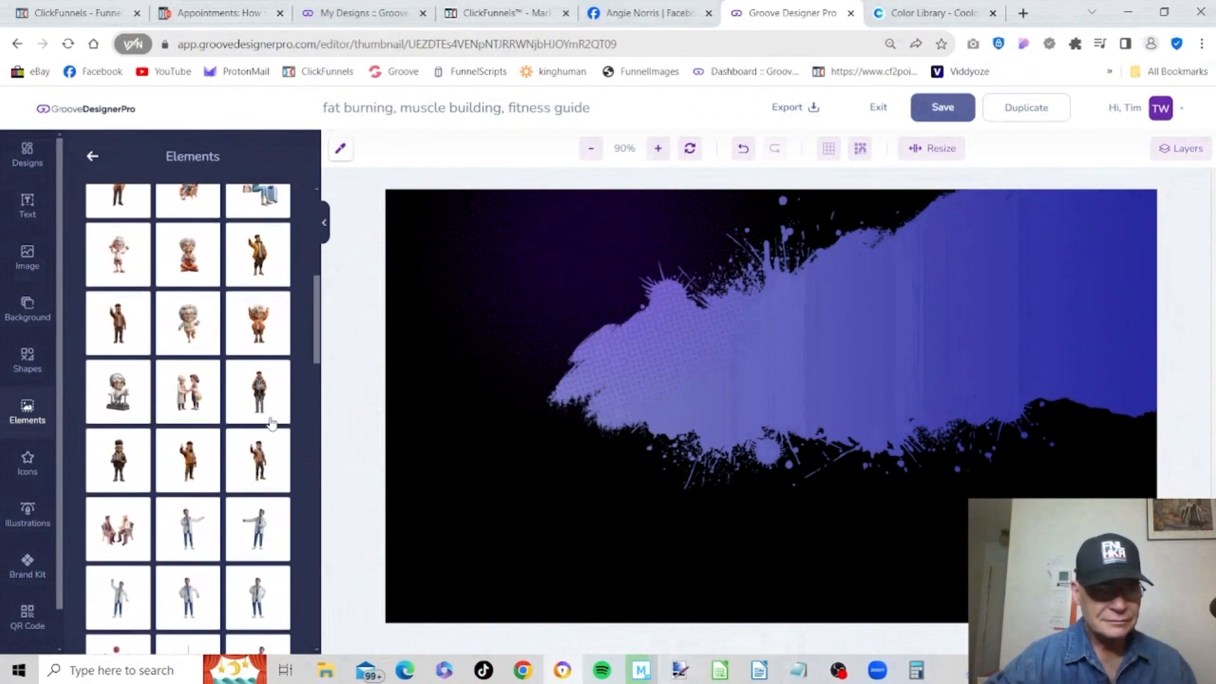
{"action": "left_click", "coordinate": [192, 467]}
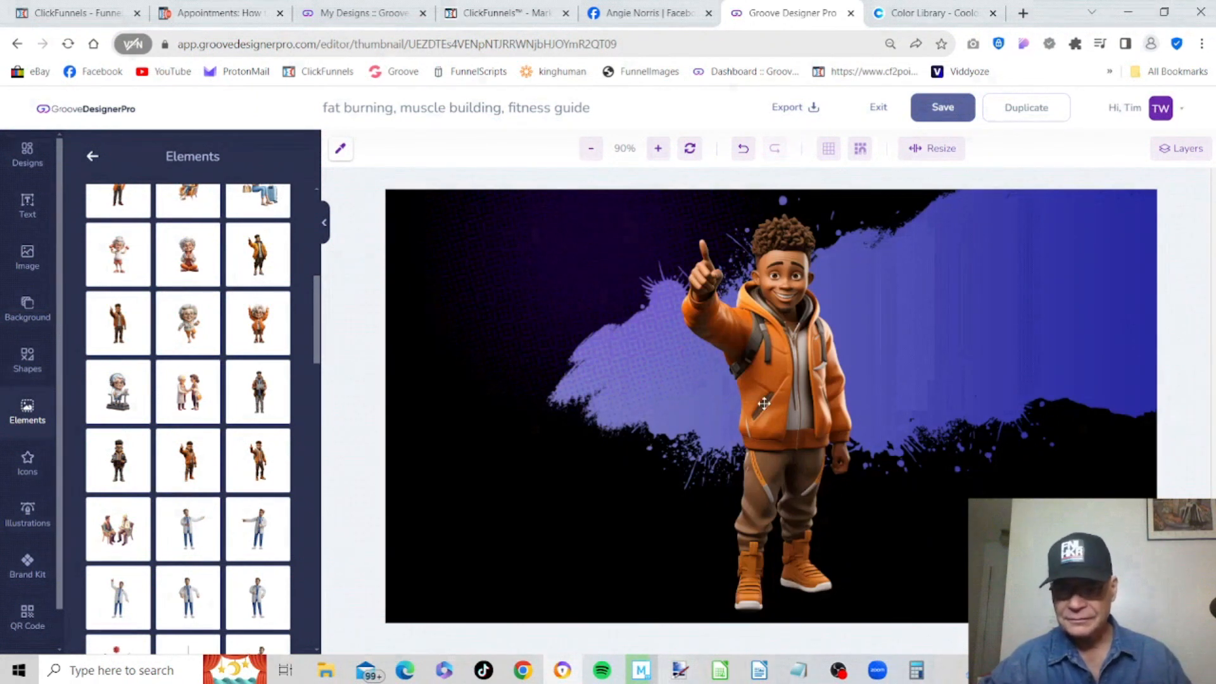
{"action": "left_click_drag", "start_coordinate": [764, 403], "coordinate": [971, 399]}
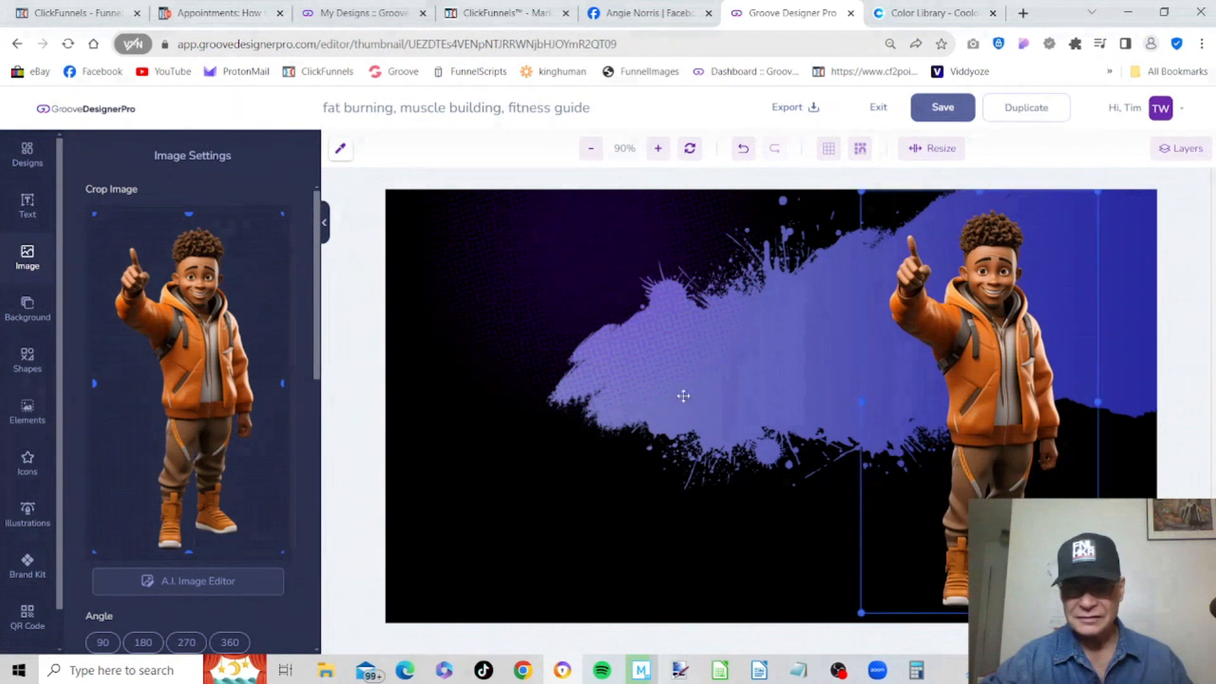
- Add a new text layer in the thumbnail's upper-left area and set its color to FFFFFF
{"action": "left_click", "coordinate": [523, 290]}
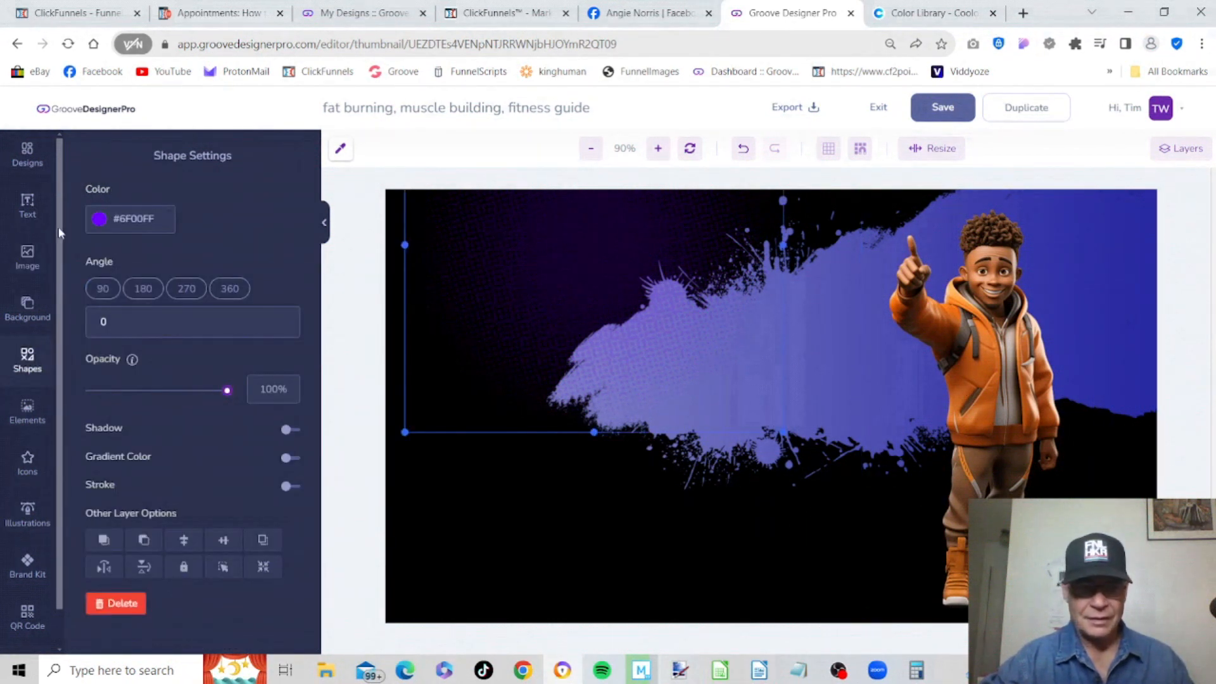
{"action": "left_click", "coordinate": [27, 203]}
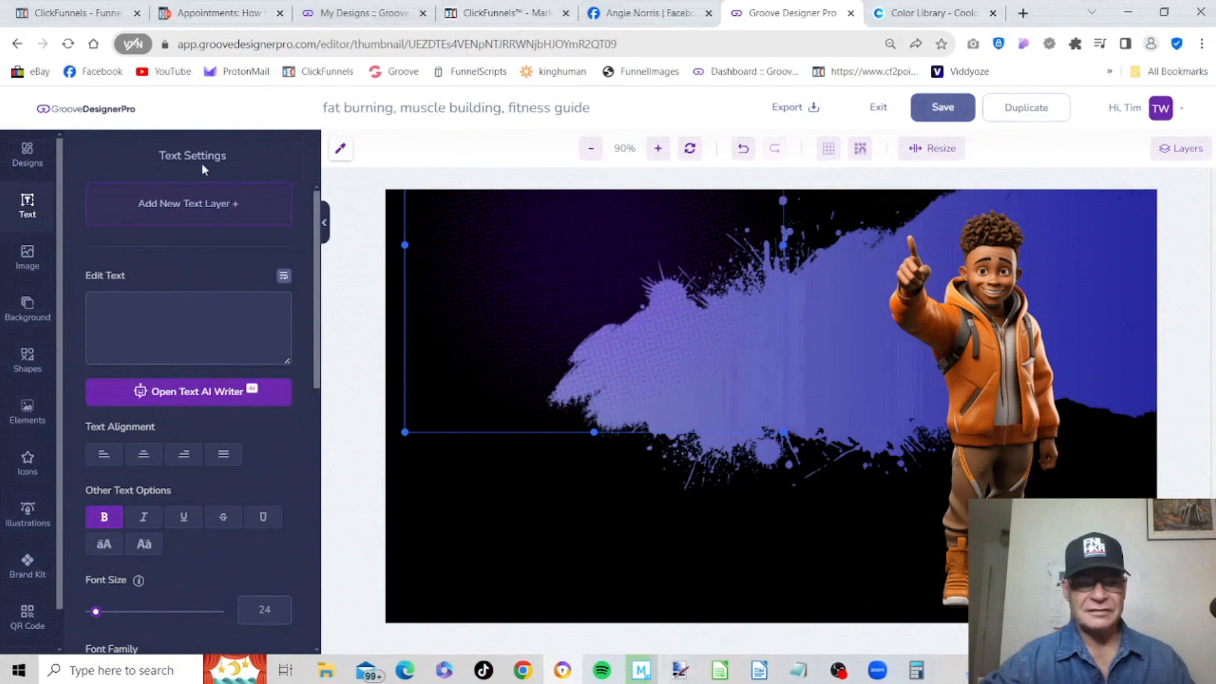
{"action": "left_click", "coordinate": [182, 209]}
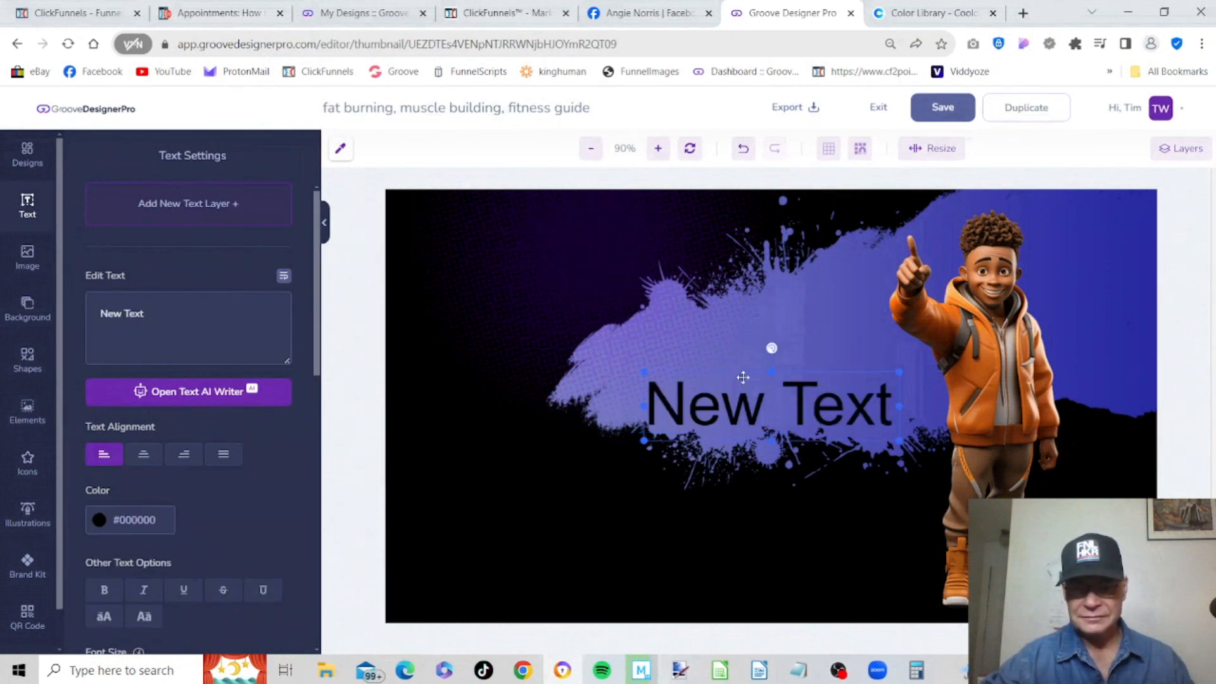
{"action": "left_click_drag", "start_coordinate": [743, 378], "coordinate": [552, 246]}
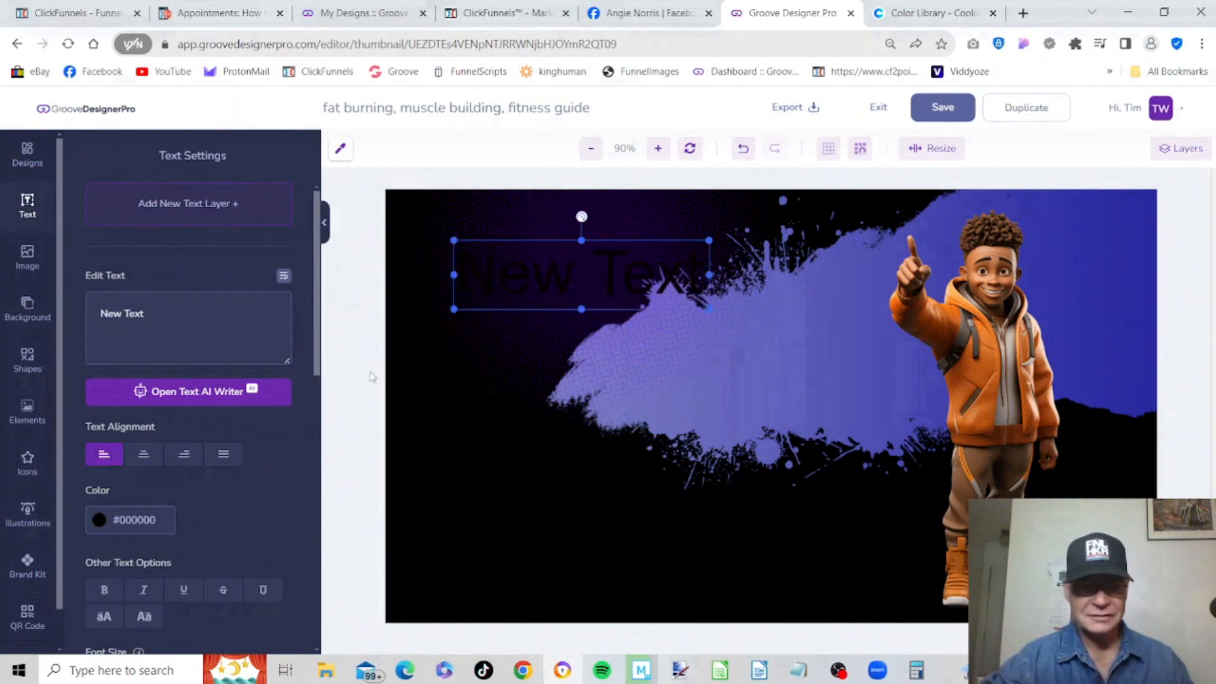
{"action": "left_click", "coordinate": [157, 525]}
{"action": "type", "text": "FFFFFF"}
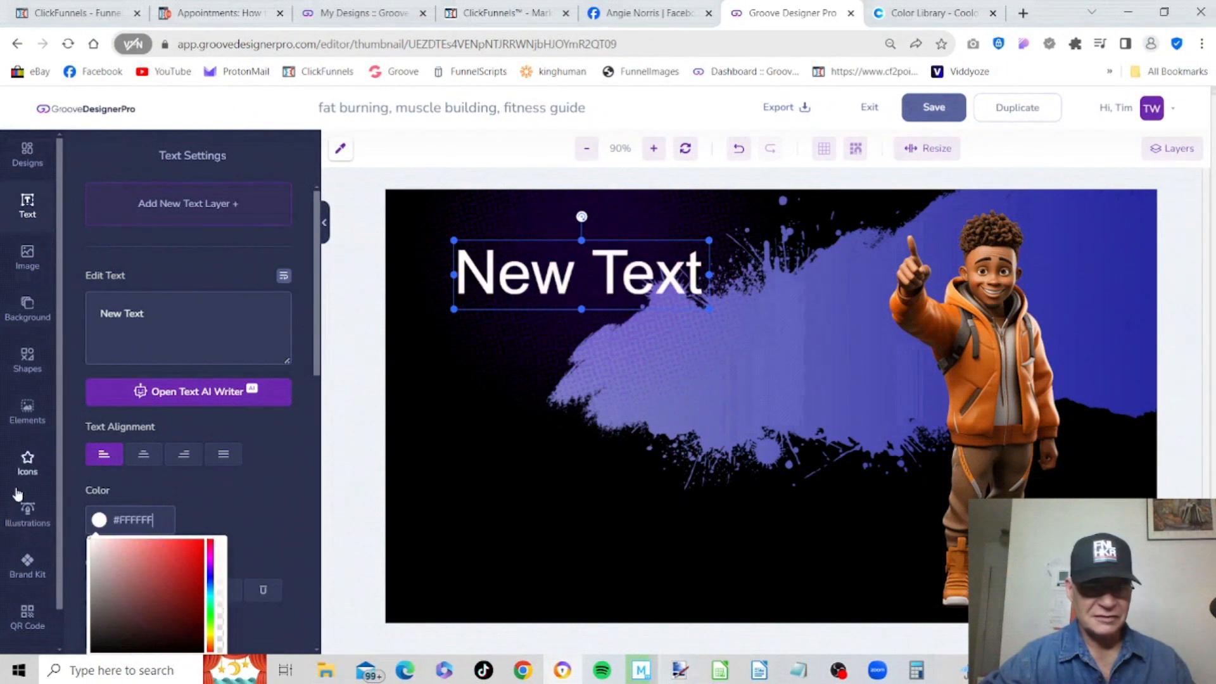
{"action": "left_click", "coordinate": [486, 218]}
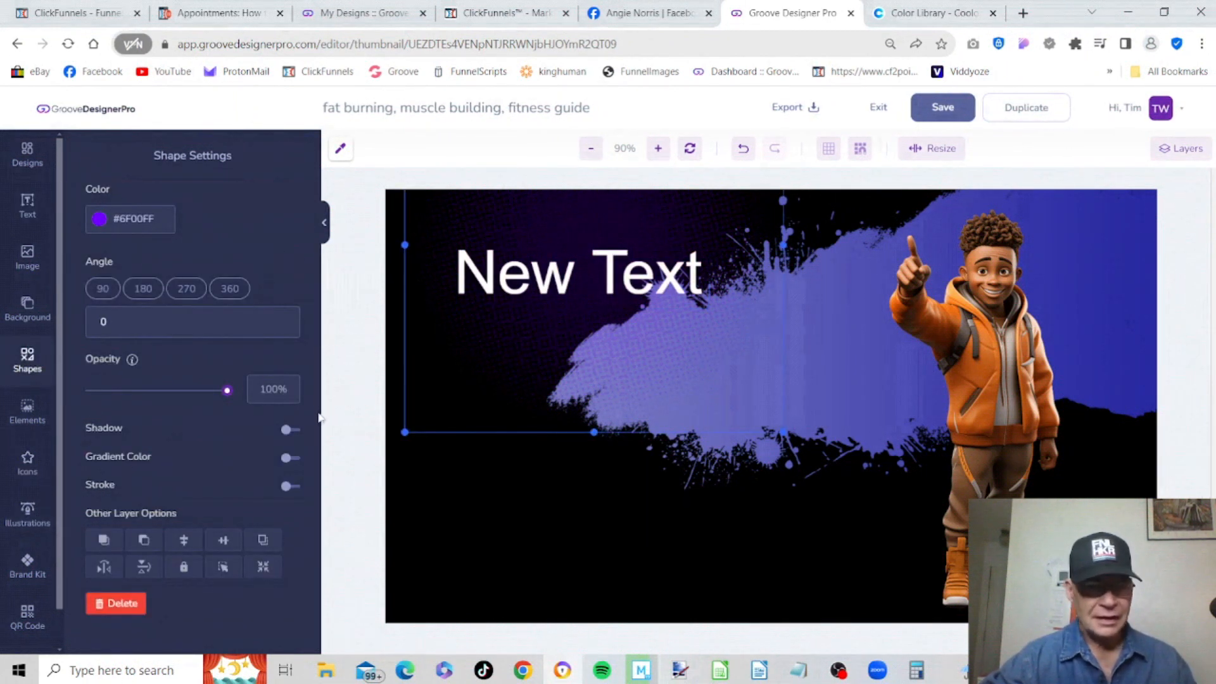
- Replace the placeholder text with "Make Cool" and "Stuff" on two lines and center-align it
{"action": "left_click", "coordinate": [561, 277]}
{"action": "key", "text": "ctrl+a"}
{"action": "key", "text": "BackSpace"}
{"action": "type", "text": "Make"}
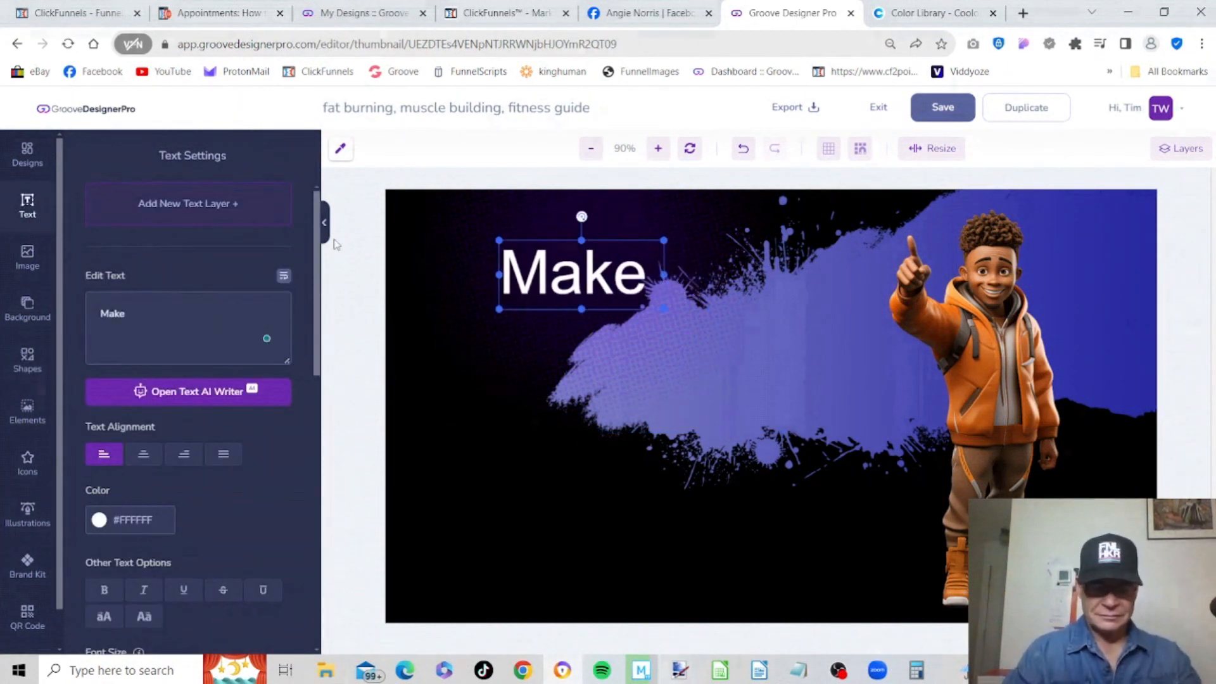
{"action": "type", "text": " Cool"}
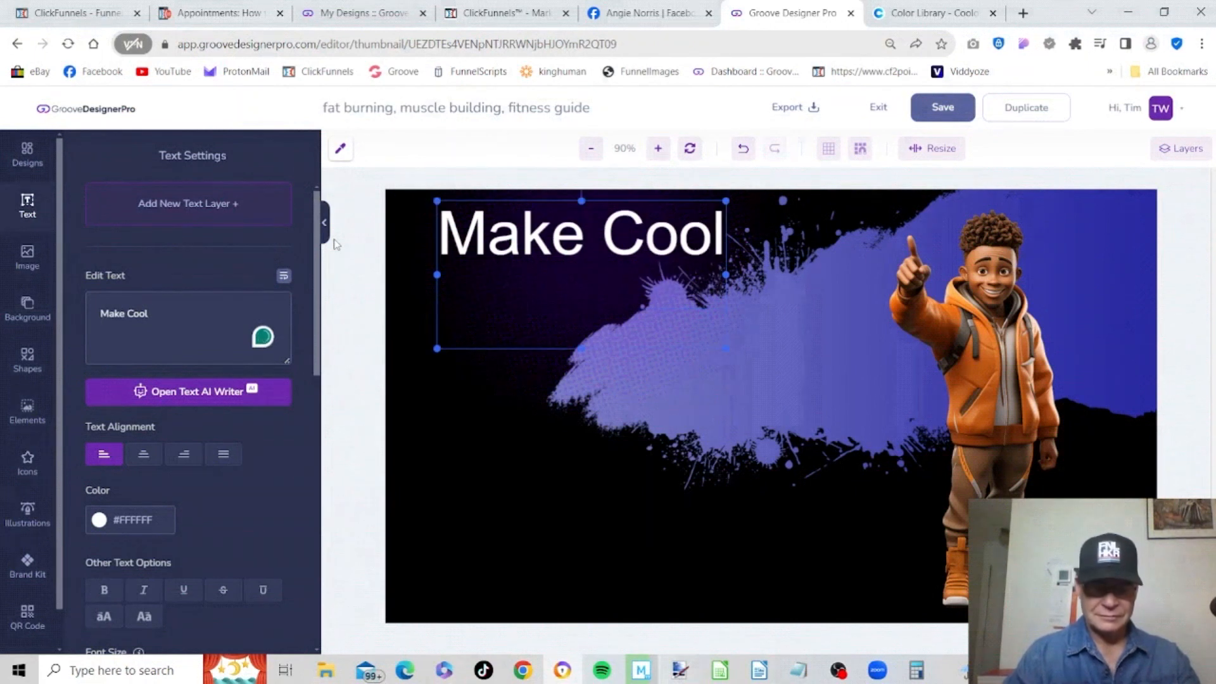
{"action": "key", "text": "Return"}
{"action": "type", "text": "Stuff"}
{"action": "left_click", "coordinate": [148, 456]}
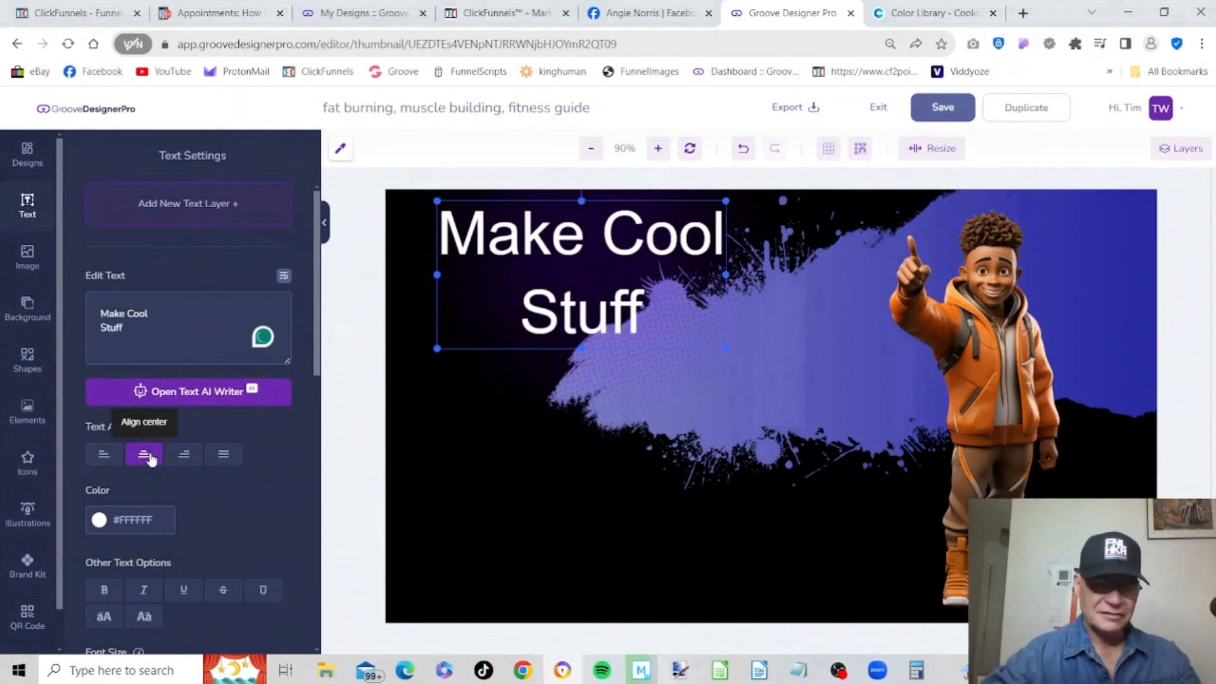
- Tighten the heading's line height to 1
{"action": "scroll", "coordinate": [237, 491], "scroll_direction": "down", "scroll_amount": 4}
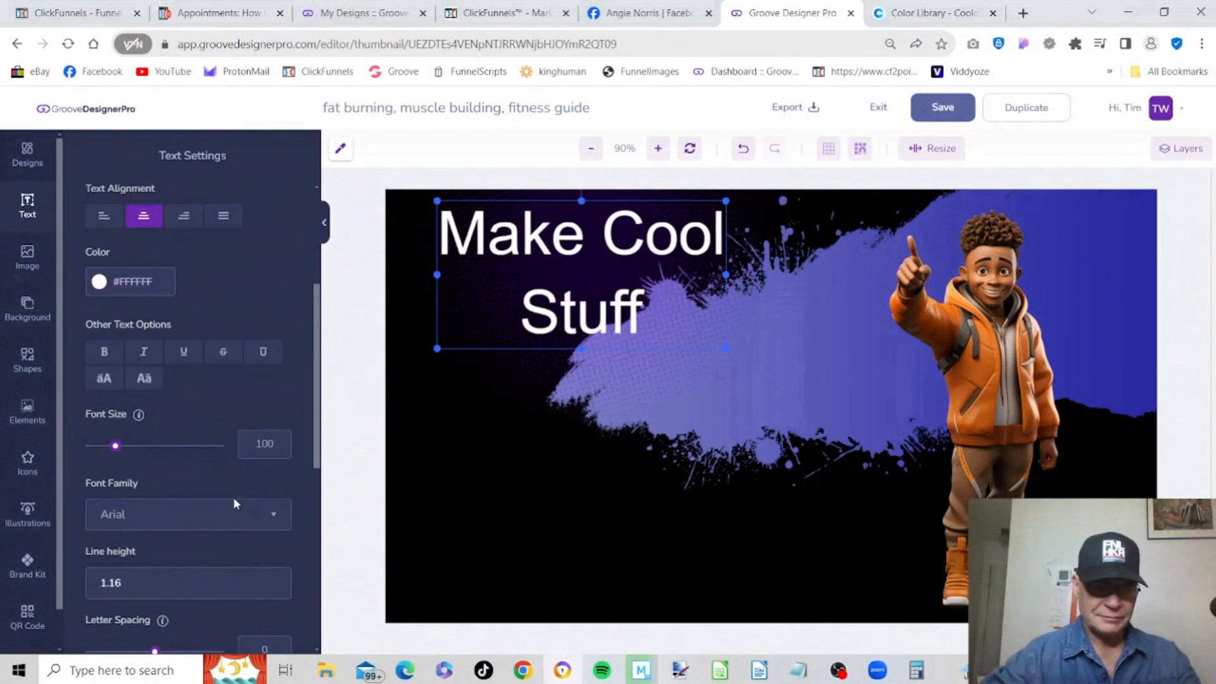
{"action": "scroll", "coordinate": [241, 462], "scroll_direction": "down", "scroll_amount": 3}
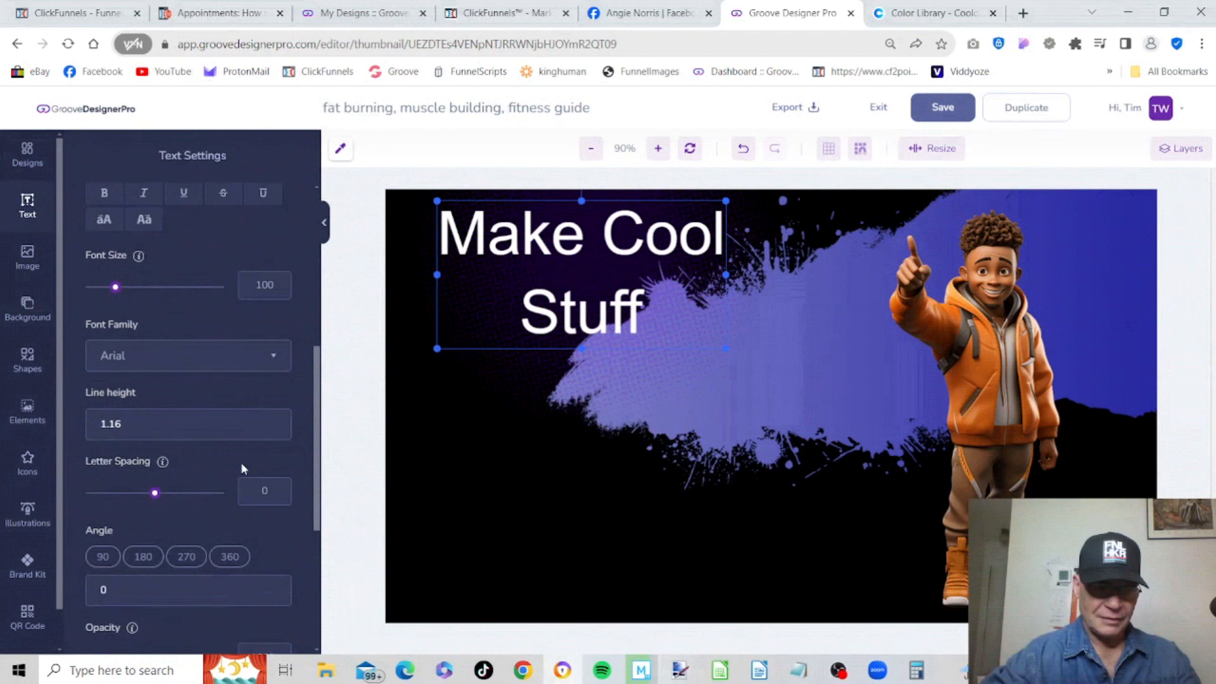
{"action": "left_click", "coordinate": [271, 429]}
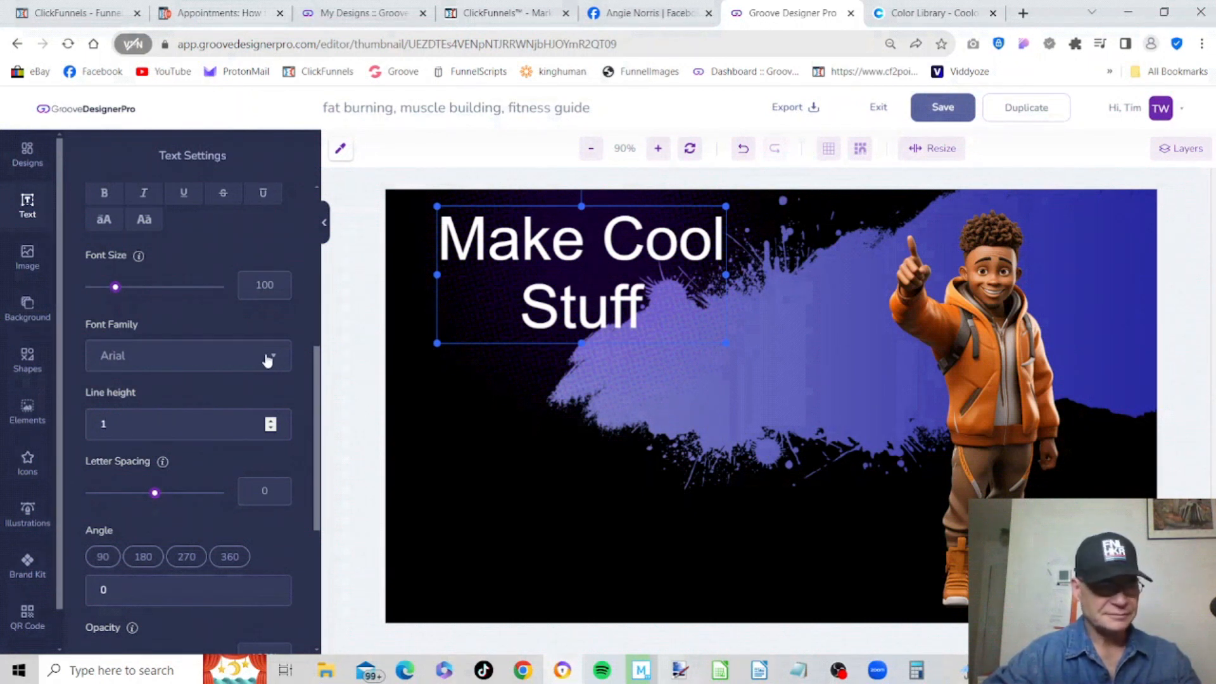
- Change the "Make Cool Stuff" heading's font to Rampart One and nudge the heading slightly down and right
{"action": "scroll", "coordinate": [117, 510], "scroll_direction": "down", "scroll_amount": 10}
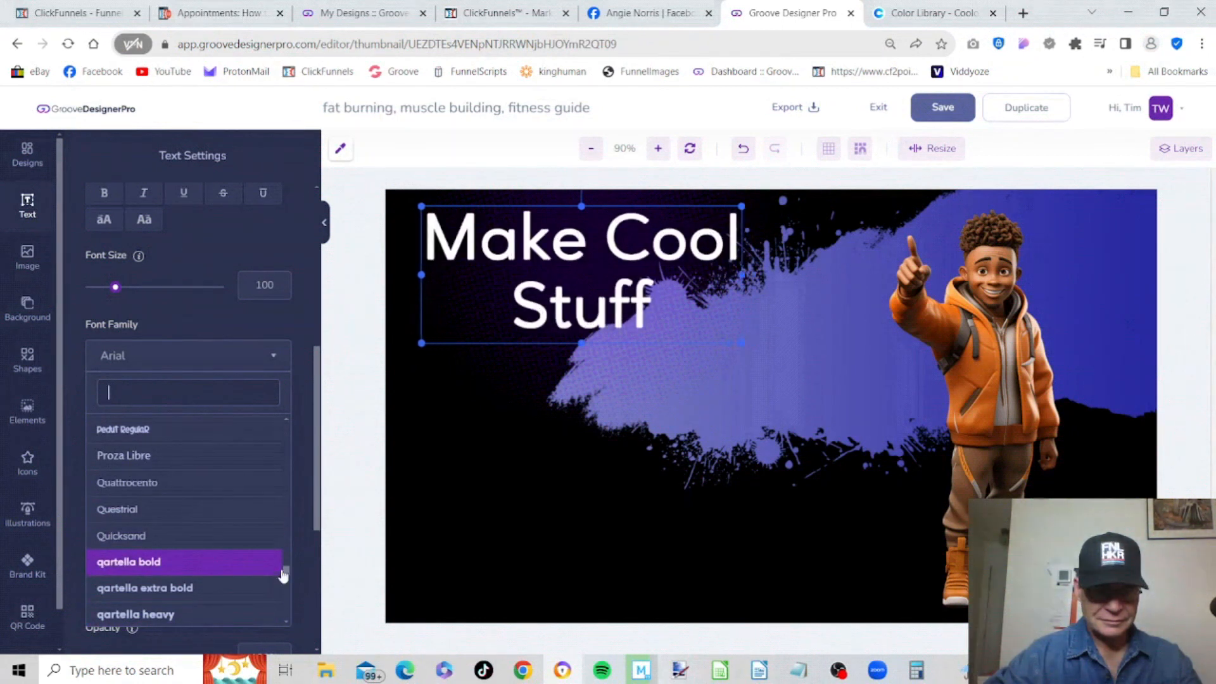
{"action": "left_click_drag", "start_coordinate": [281, 569], "coordinate": [283, 580]}
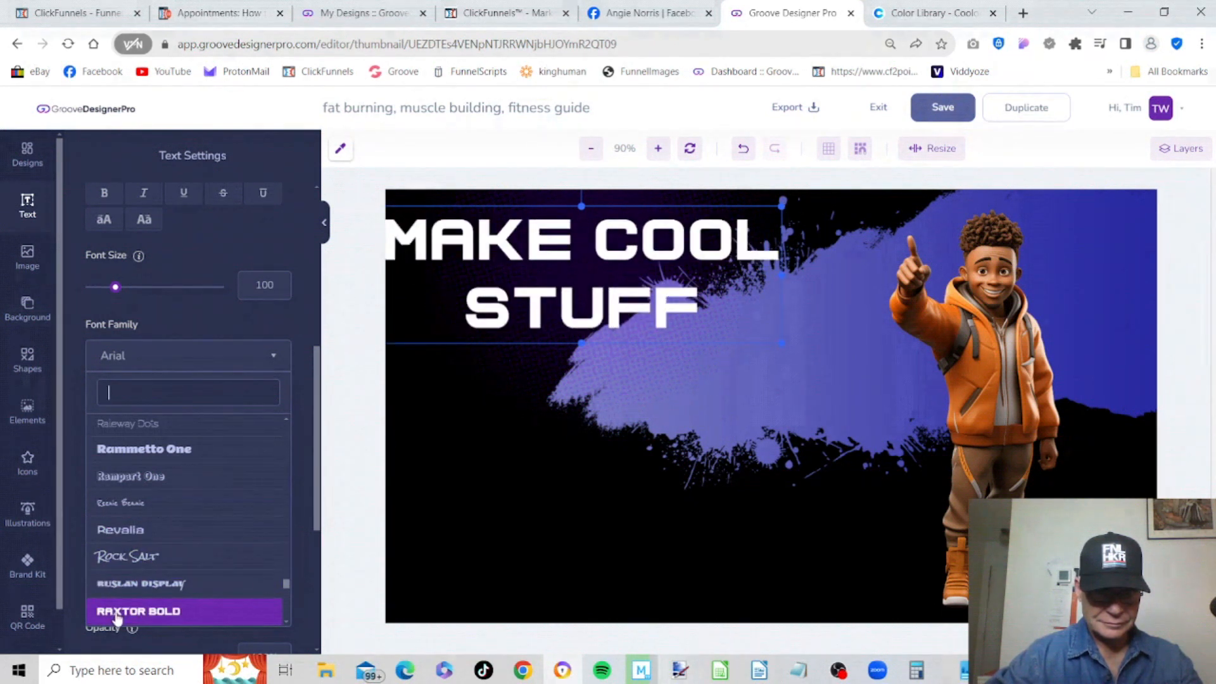
{"action": "left_click", "coordinate": [124, 485]}
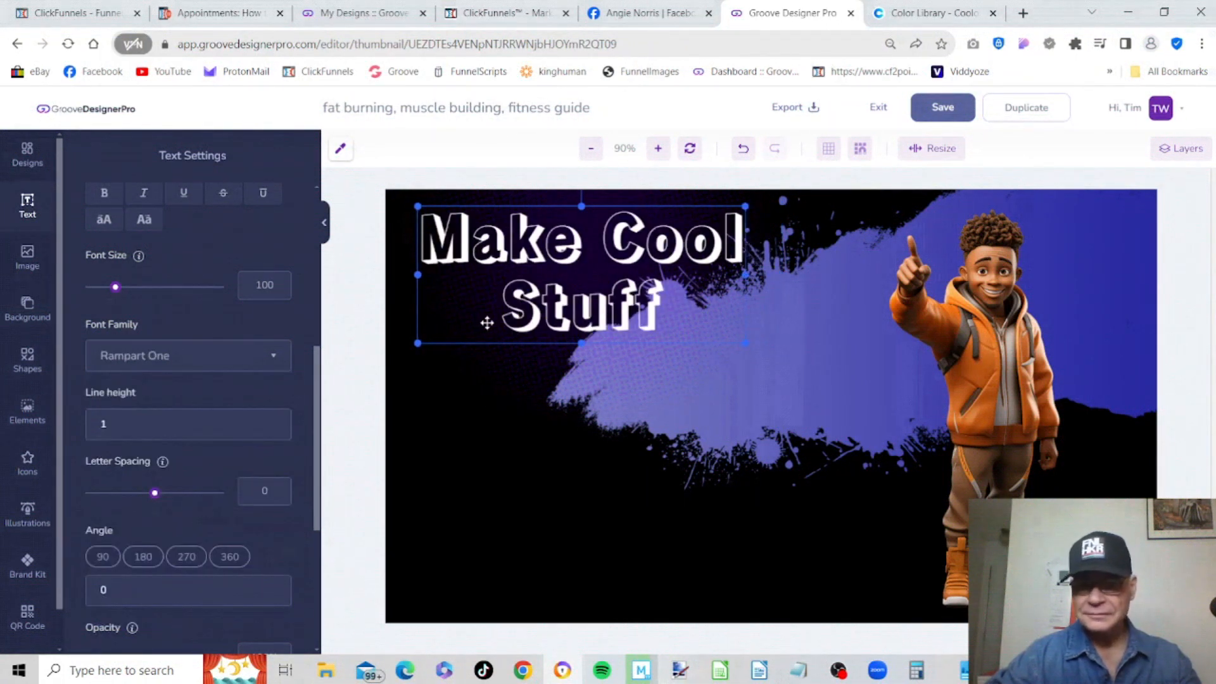
{"action": "left_click_drag", "start_coordinate": [517, 279], "coordinate": [533, 291]}
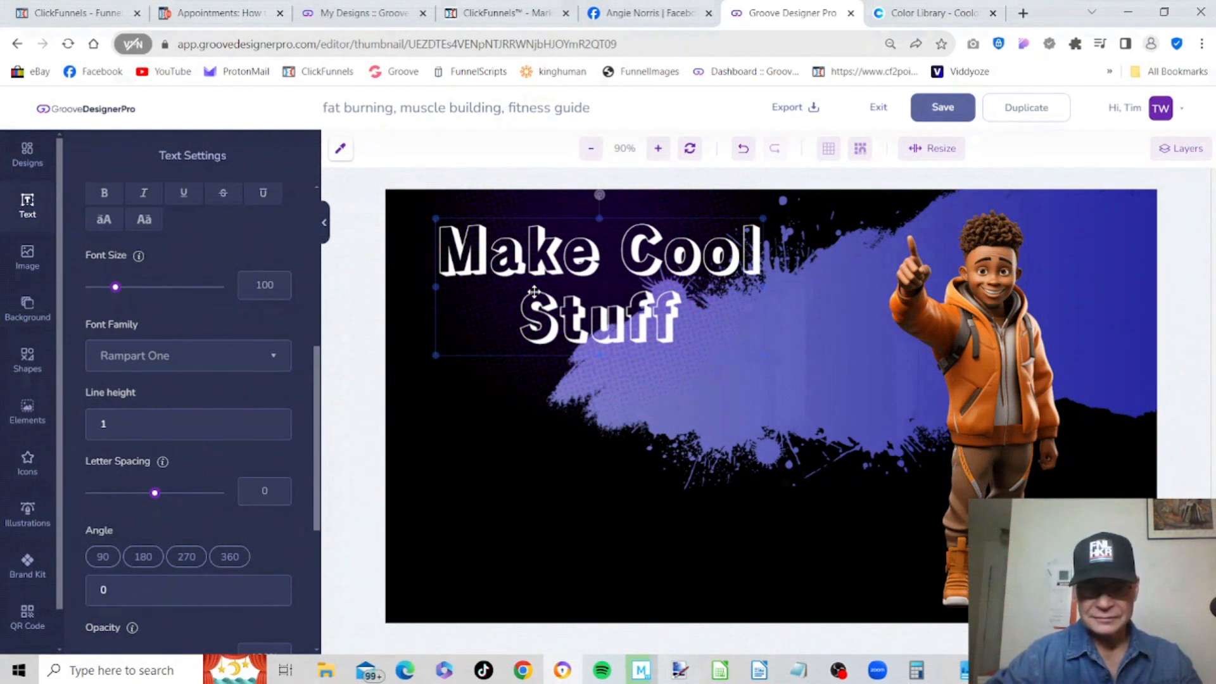
- Move the purple paint splash left behind the heading and stretch it past the thumbnail's right edge
{"action": "left_click", "coordinate": [752, 390]}
{"action": "left_click", "coordinate": [887, 423]}
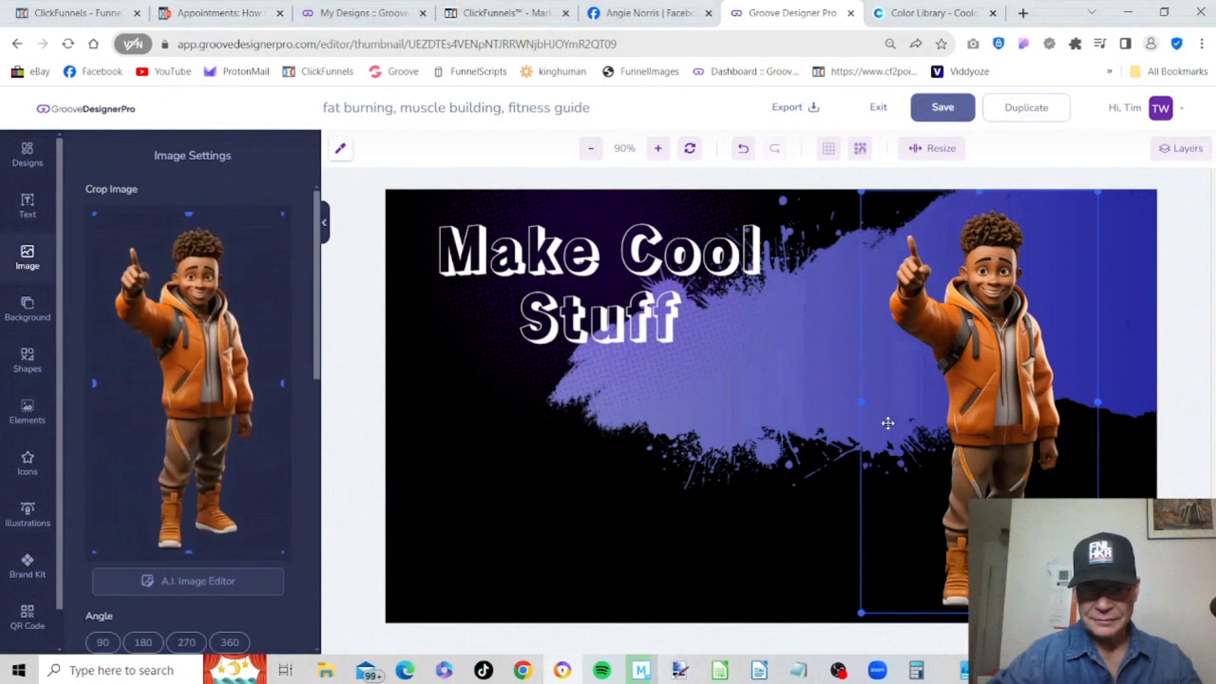
{"action": "left_click", "coordinate": [817, 402]}
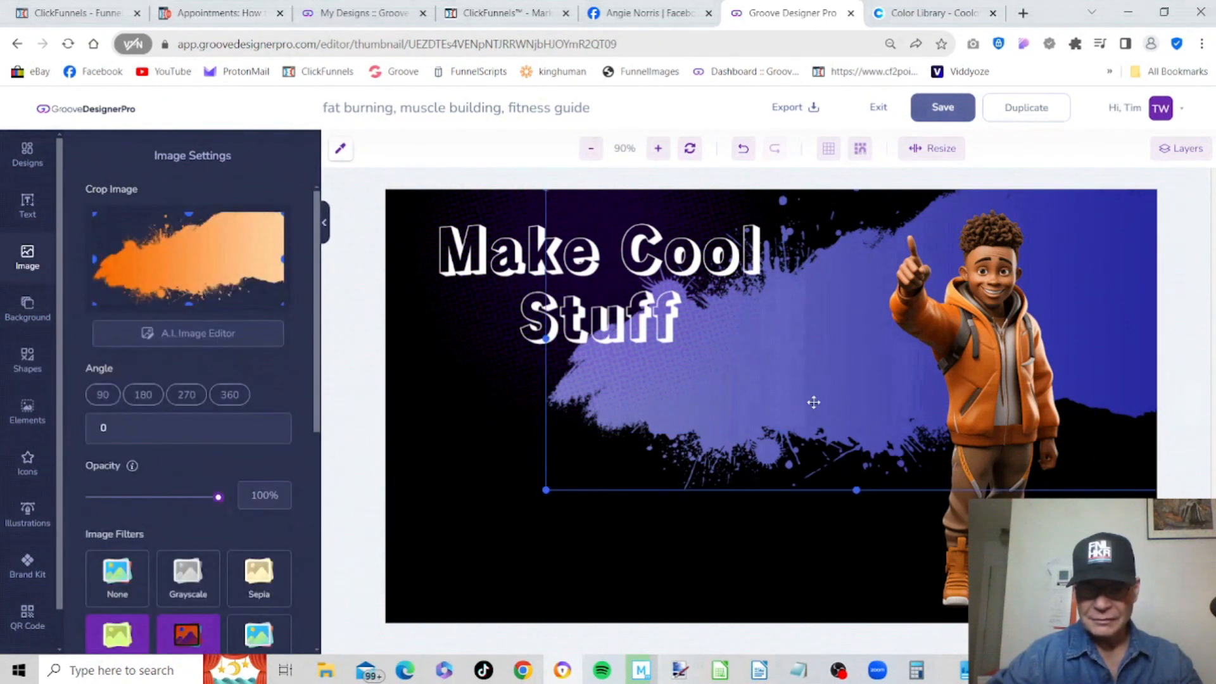
{"action": "left_click_drag", "start_coordinate": [814, 402], "coordinate": [533, 374]}
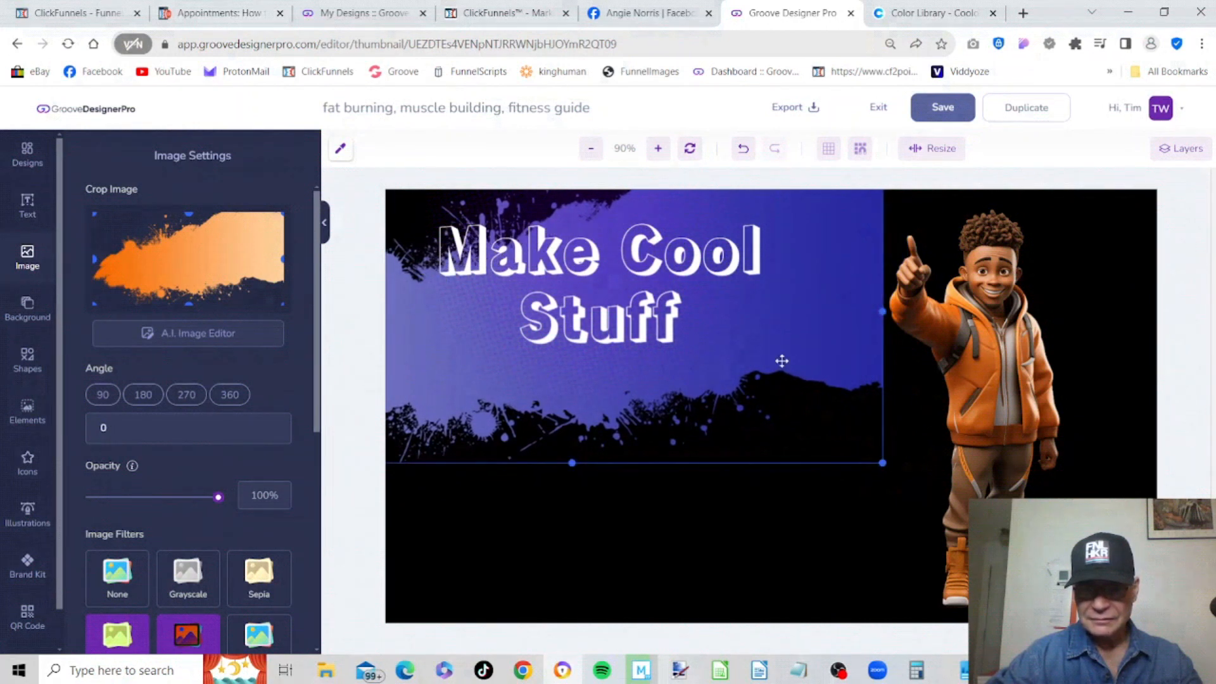
{"action": "left_click_drag", "start_coordinate": [884, 313], "coordinate": [1171, 352]}
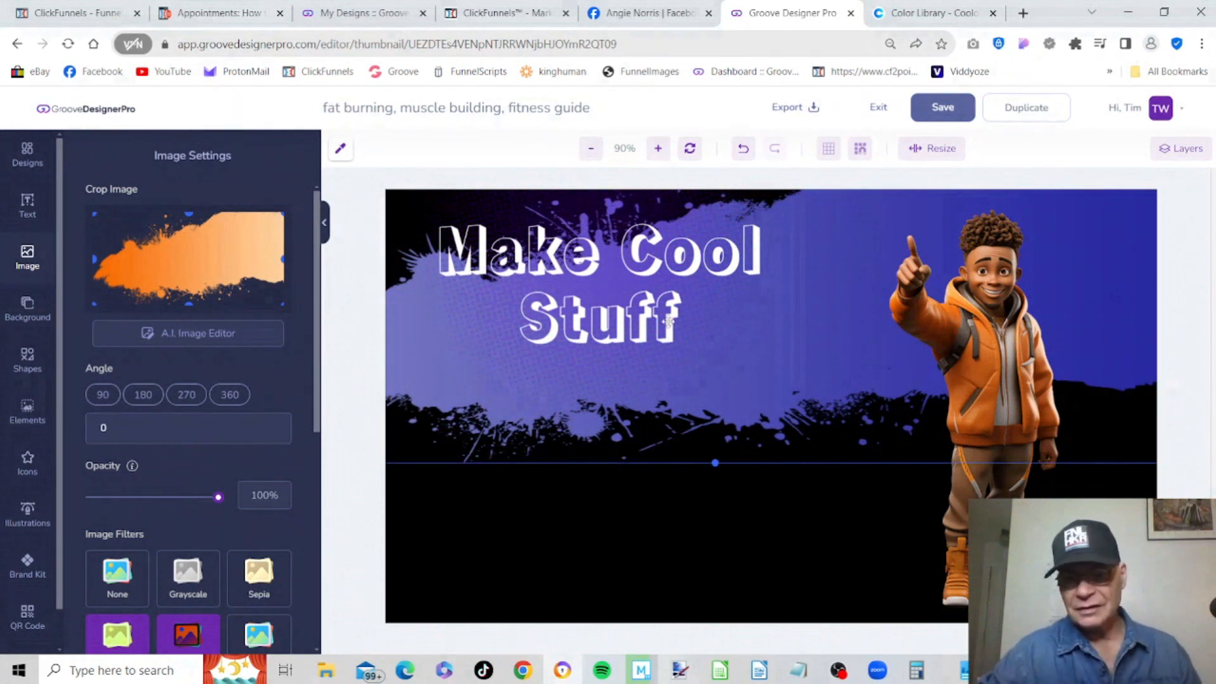
- Add a second text layer with color FFFFFF and place it just below the "Make Cool Stuff" heading
{"action": "left_click", "coordinate": [582, 355]}
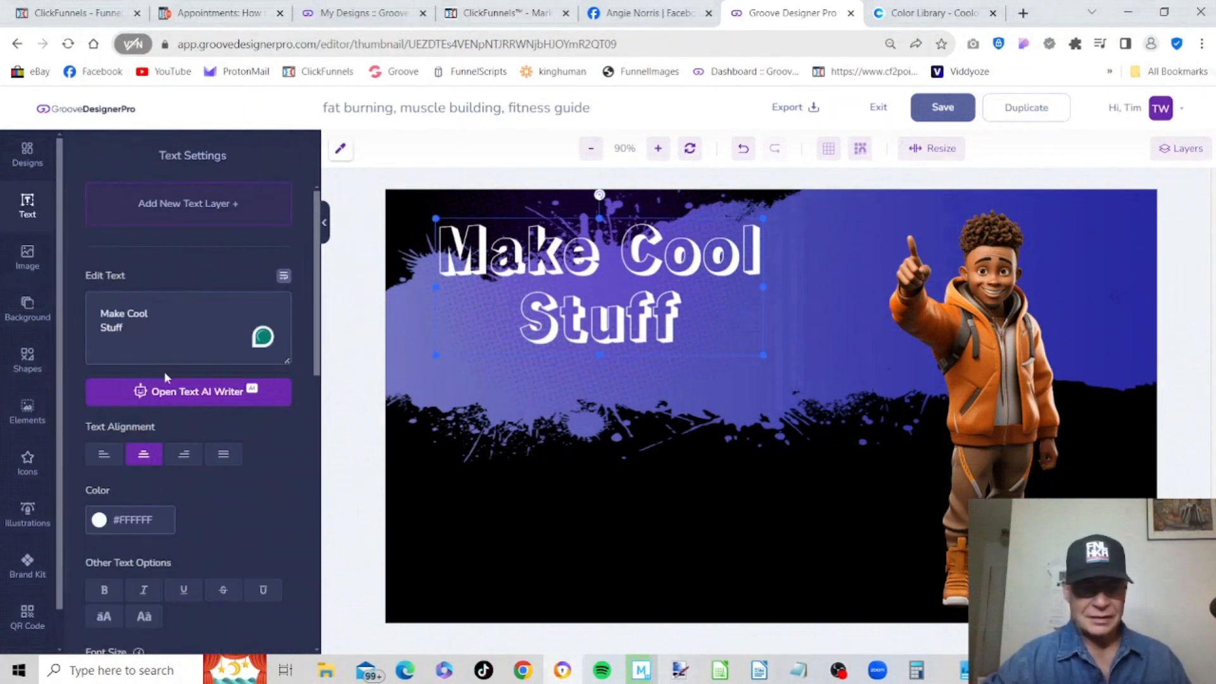
{"action": "left_click", "coordinate": [26, 206]}
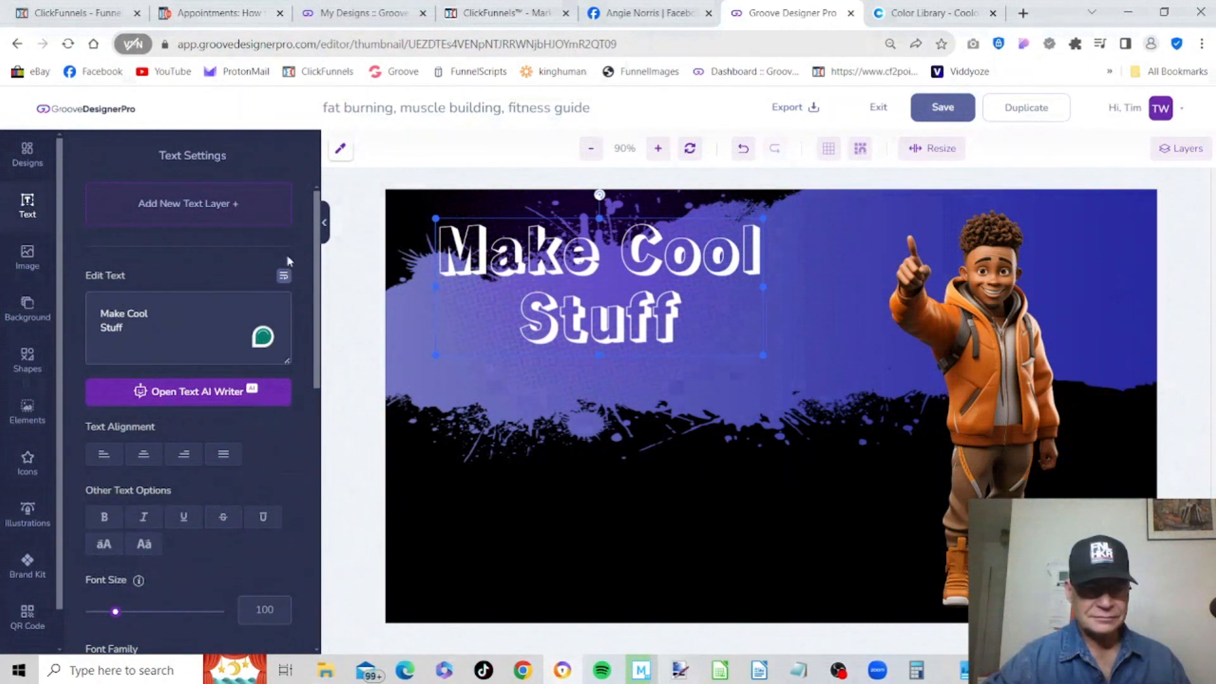
{"action": "left_click", "coordinate": [196, 204]}
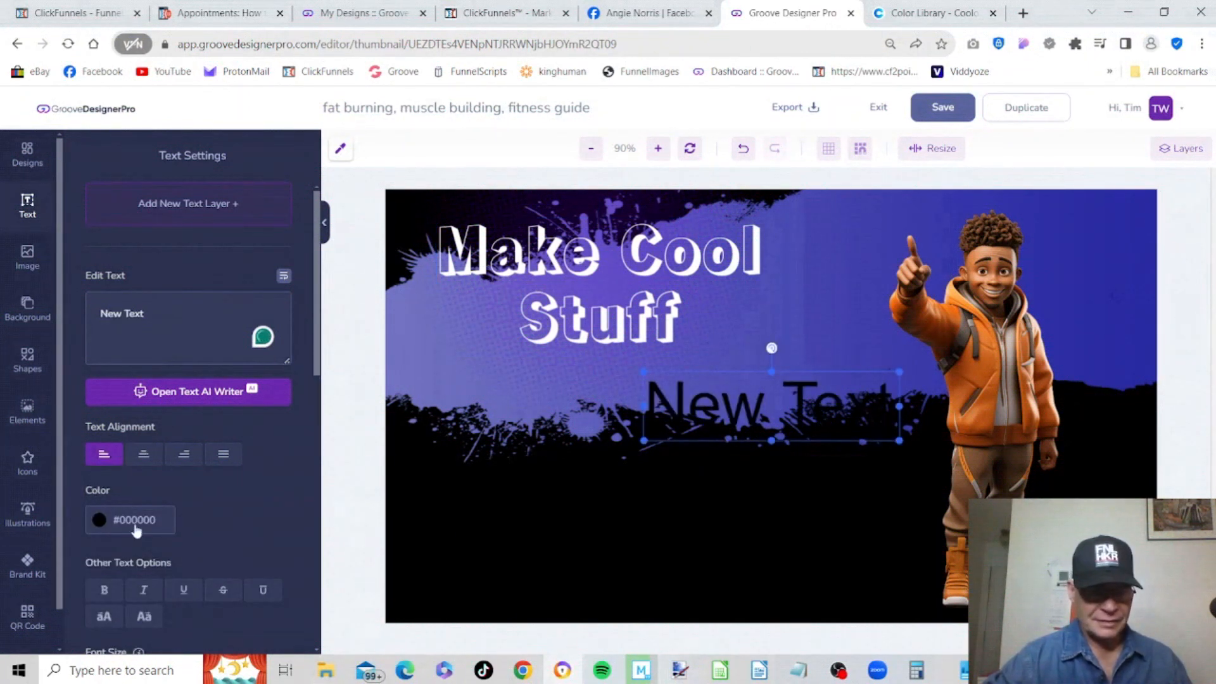
{"action": "left_click", "coordinate": [134, 528]}
{"action": "left_click_drag", "start_coordinate": [119, 542], "coordinate": [90, 537]}
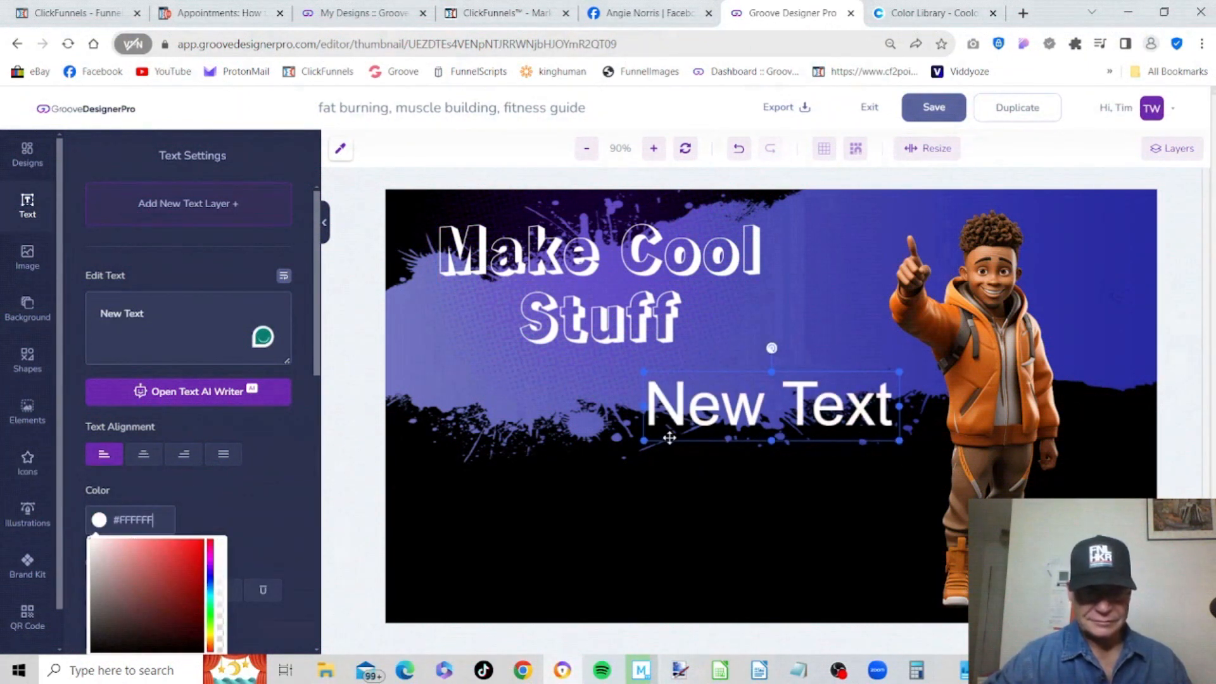
{"action": "left_click_drag", "start_coordinate": [668, 437], "coordinate": [485, 446]}
- Replace the second text layer's wording with "with" and "ClickDesigns" on two lines and center-align it
{"action": "left_click", "coordinate": [172, 319]}
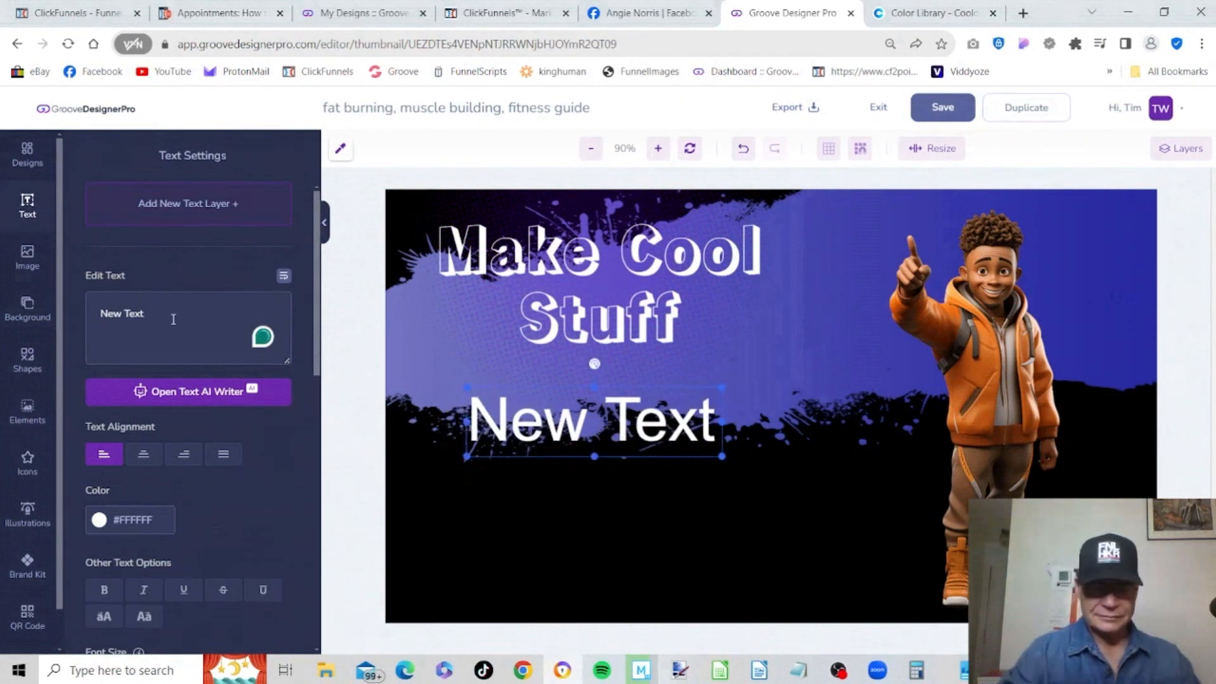
{"action": "key", "text": "BackSpace"}
{"action": "key", "text": "BackSpace"}
{"action": "key", "text": "BackSpace"}
{"action": "key", "text": "BackSpace"}
{"action": "key", "text": "BackSpace"}
{"action": "key", "text": "BackSpace"}
{"action": "key", "text": "BackSpace"}
{"action": "key", "text": "BackSpace"}
{"action": "type", "text": "with"}
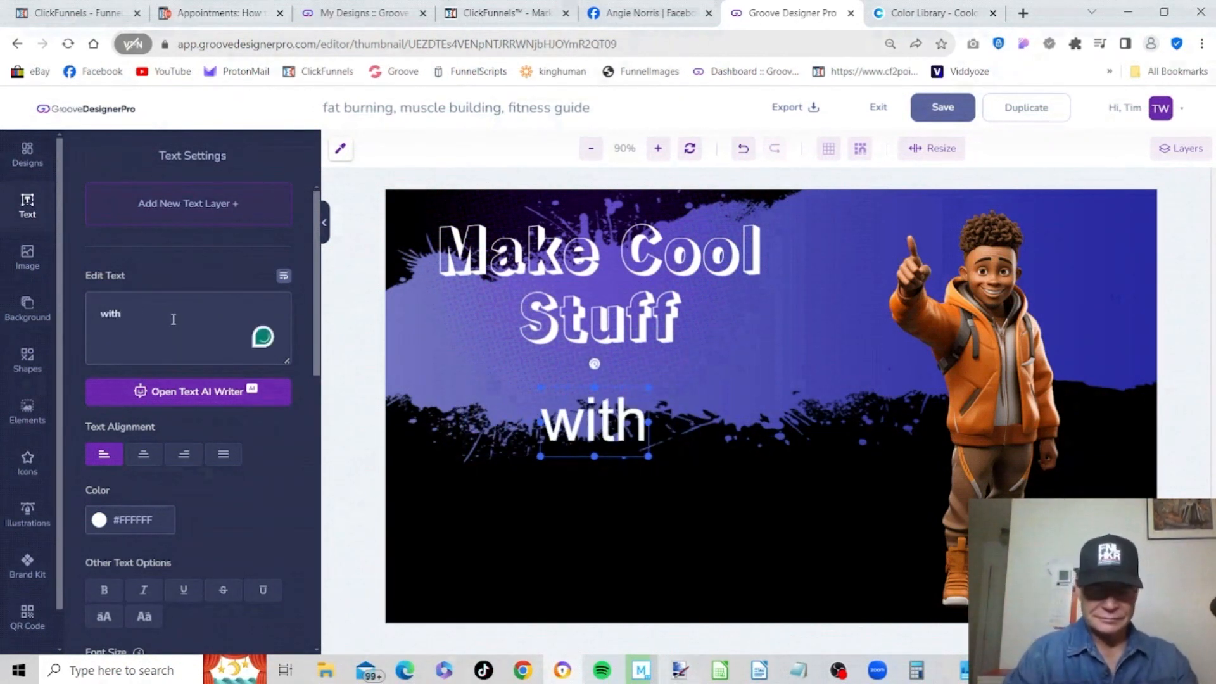
{"action": "key", "text": "Return"}
{"action": "type", "text": "ClickDesigns"}
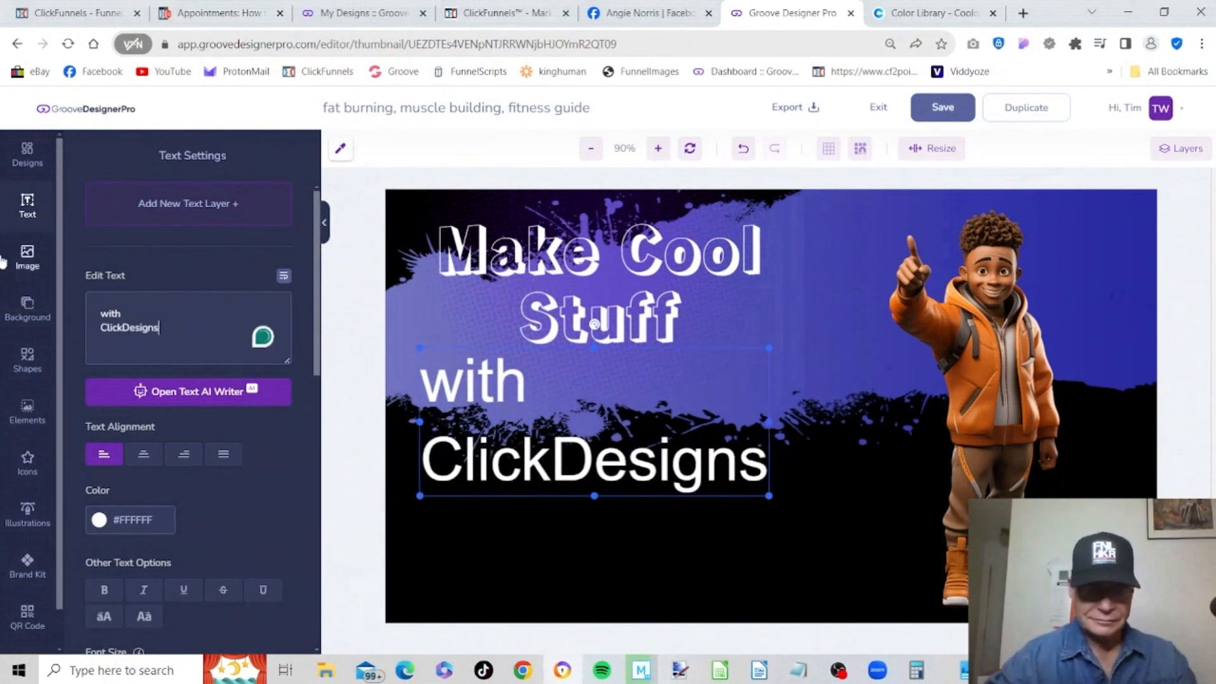
{"action": "left_click", "coordinate": [143, 454]}
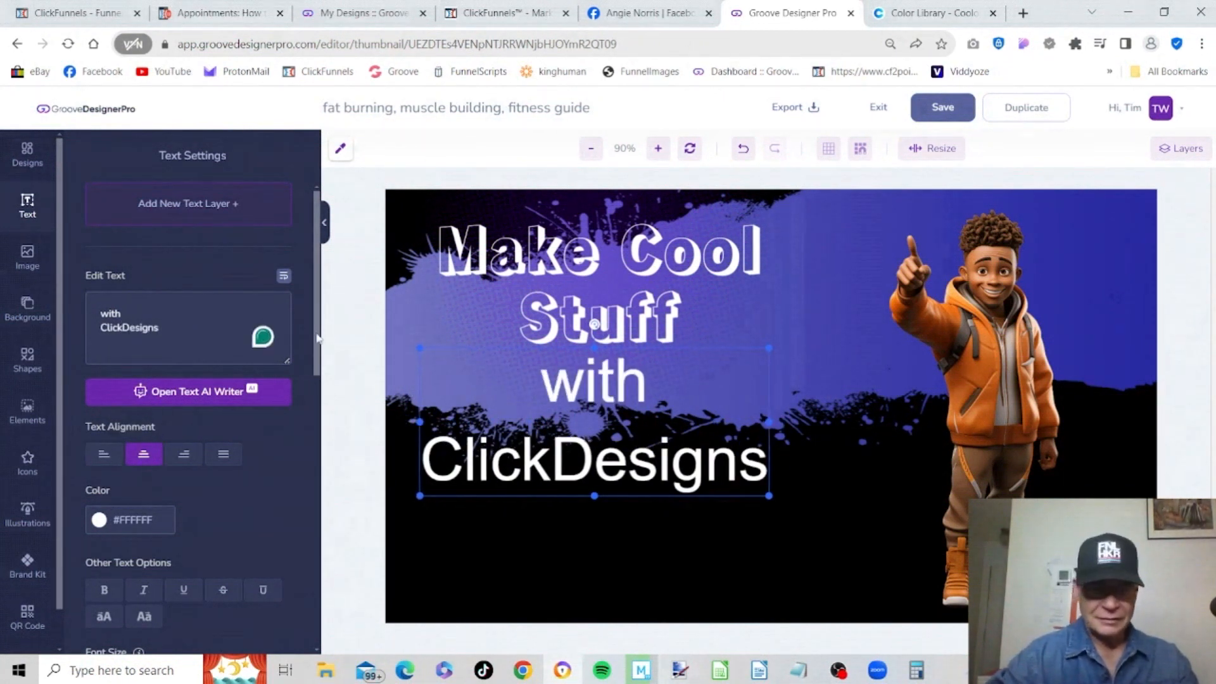
- Set the "with ClickDesigns" text's line height to 1 and move it lower beneath the heading
{"action": "left_click_drag", "start_coordinate": [317, 338], "coordinate": [295, 445]}
{"action": "left_click", "coordinate": [270, 602]}
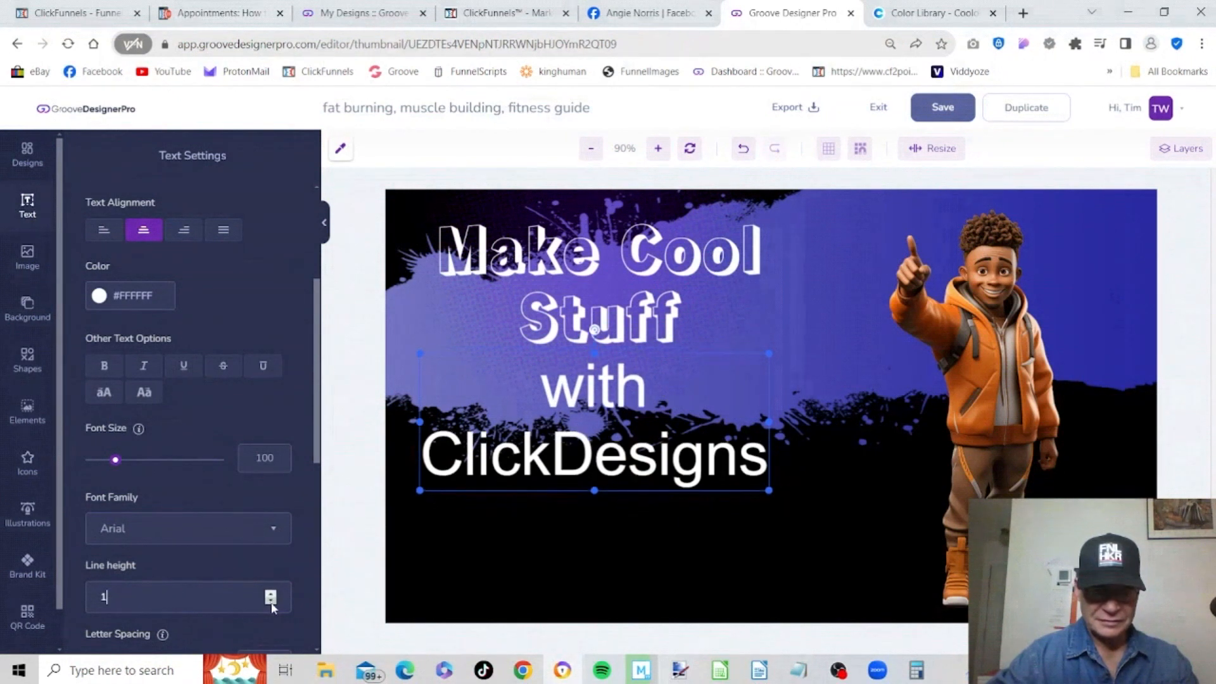
{"action": "left_click_drag", "start_coordinate": [565, 475], "coordinate": [561, 499]}
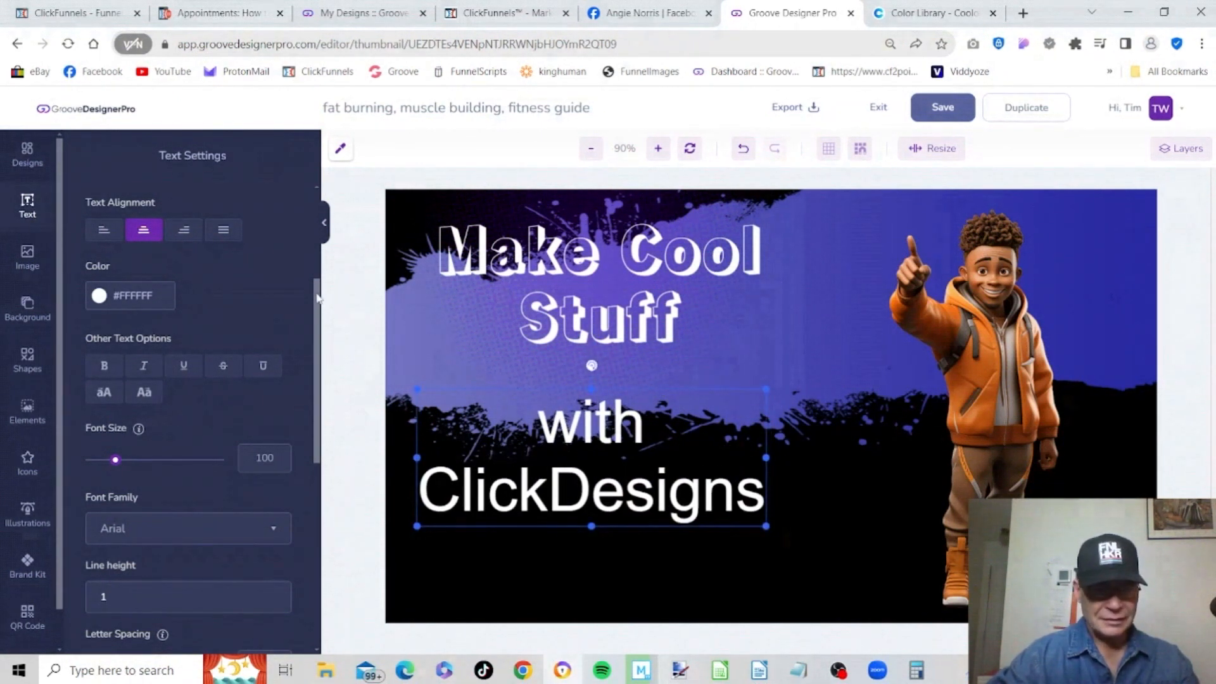
- Change the "with ClickDesigns" text's font to Kaushan Script and shift both text layers lower on the thumbnail
{"action": "scroll", "coordinate": [318, 297], "scroll_direction": "down", "scroll_amount": 2}
{"action": "left_click", "coordinate": [274, 427]}
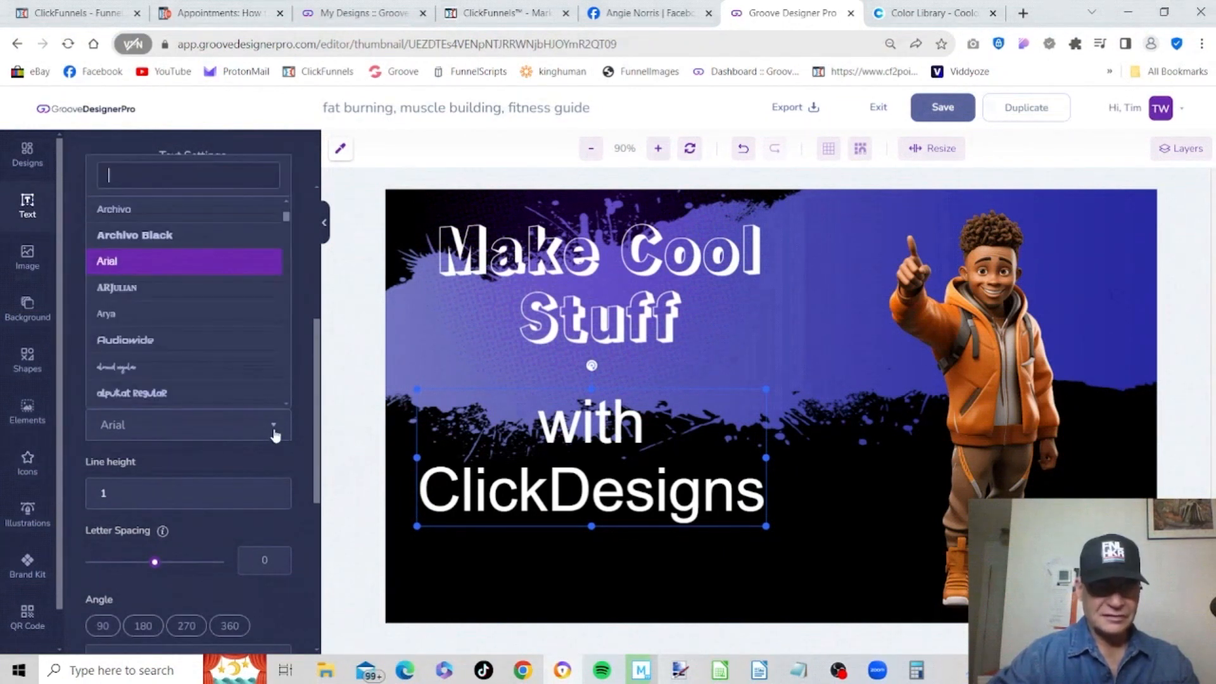
{"action": "left_click_drag", "start_coordinate": [283, 222], "coordinate": [287, 285]}
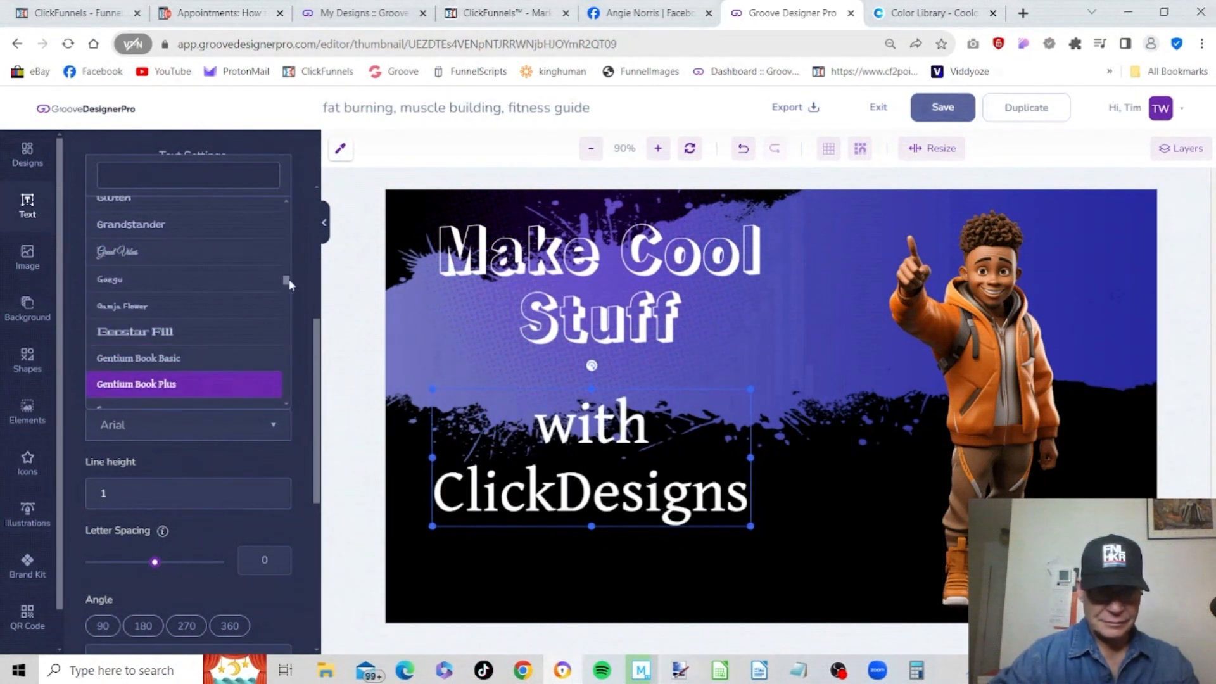
{"action": "left_click_drag", "start_coordinate": [286, 279], "coordinate": [286, 295]}
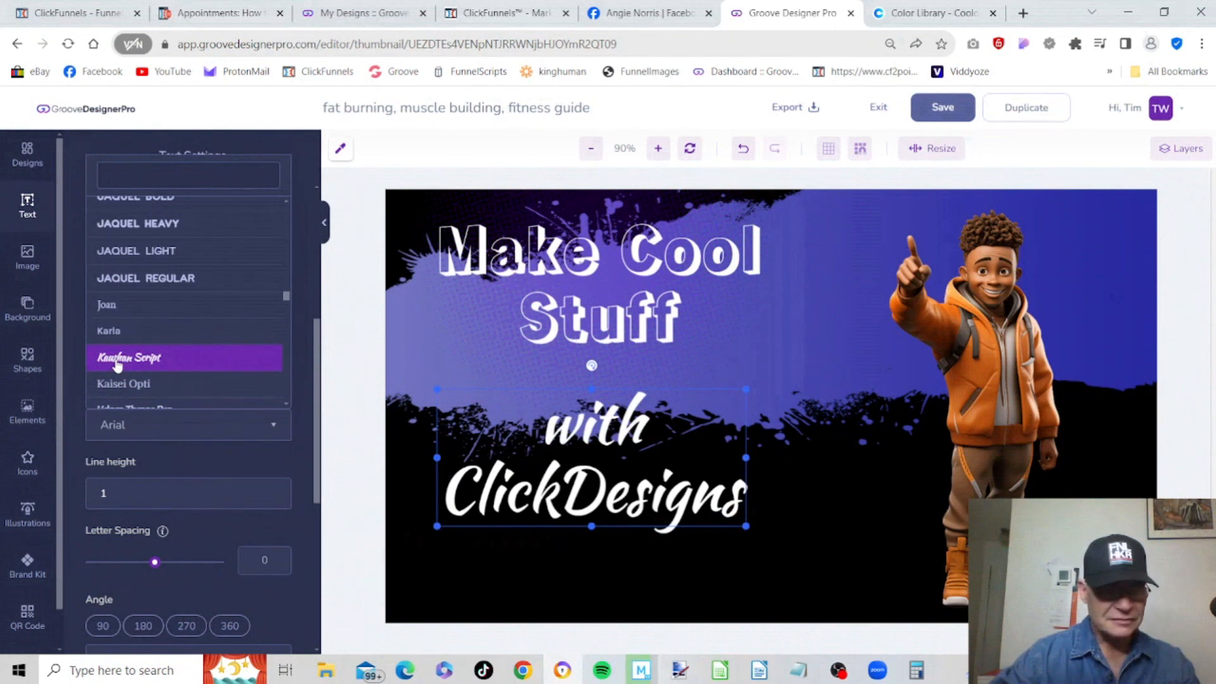
{"action": "left_click", "coordinate": [117, 359]}
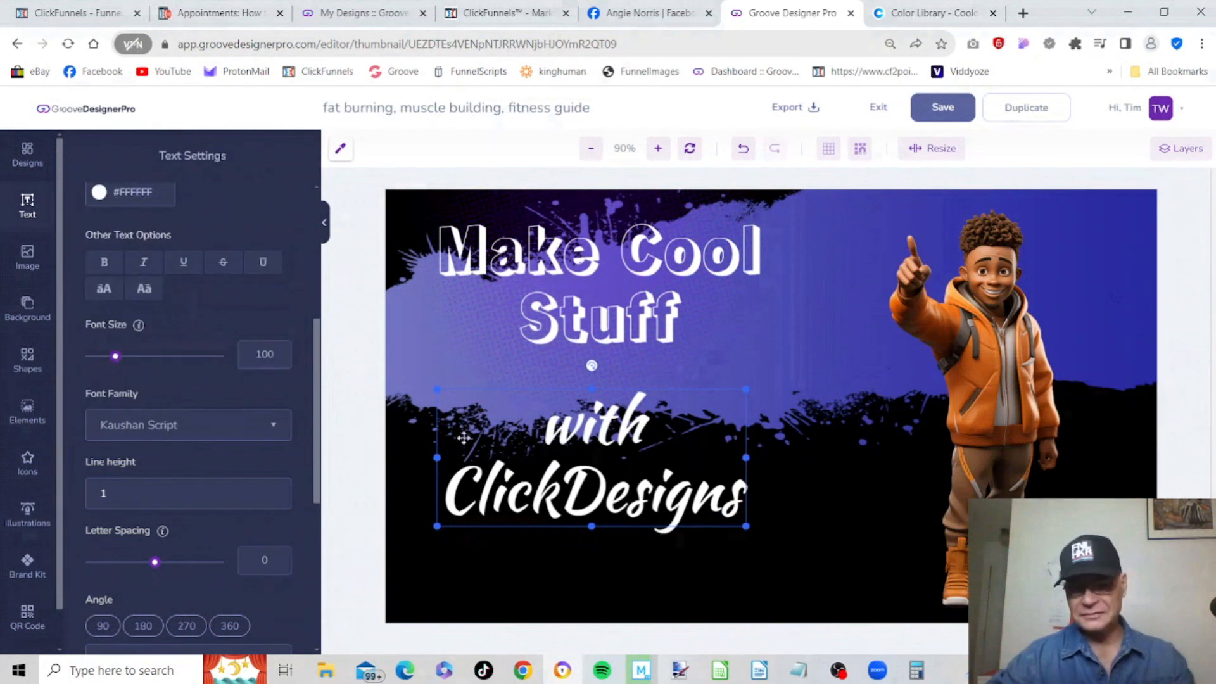
{"action": "left_click_drag", "start_coordinate": [601, 481], "coordinate": [601, 535]}
{"action": "left_click_drag", "start_coordinate": [582, 293], "coordinate": [573, 331]}
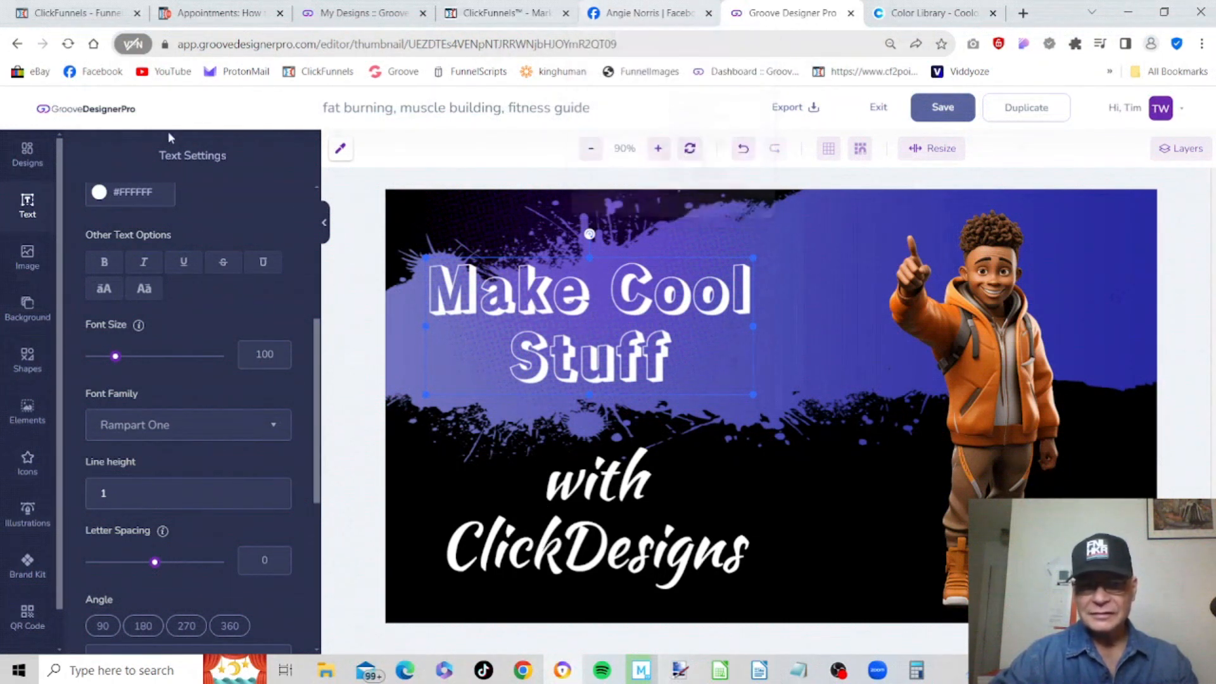
- Sample the deep blue background beside the avatar's head, recolor the "with ClickDesigns" text to 2C2CA3 and nudge it left
{"action": "left_click", "coordinate": [341, 151]}
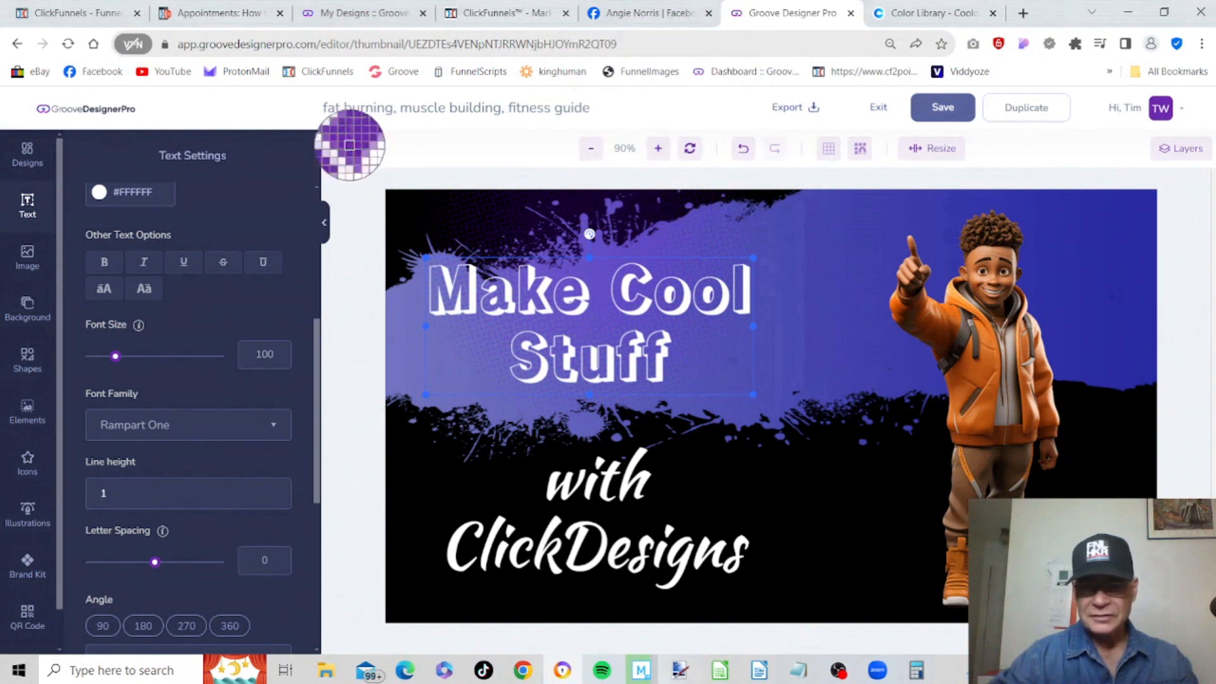
{"action": "left_click", "coordinate": [1087, 234]}
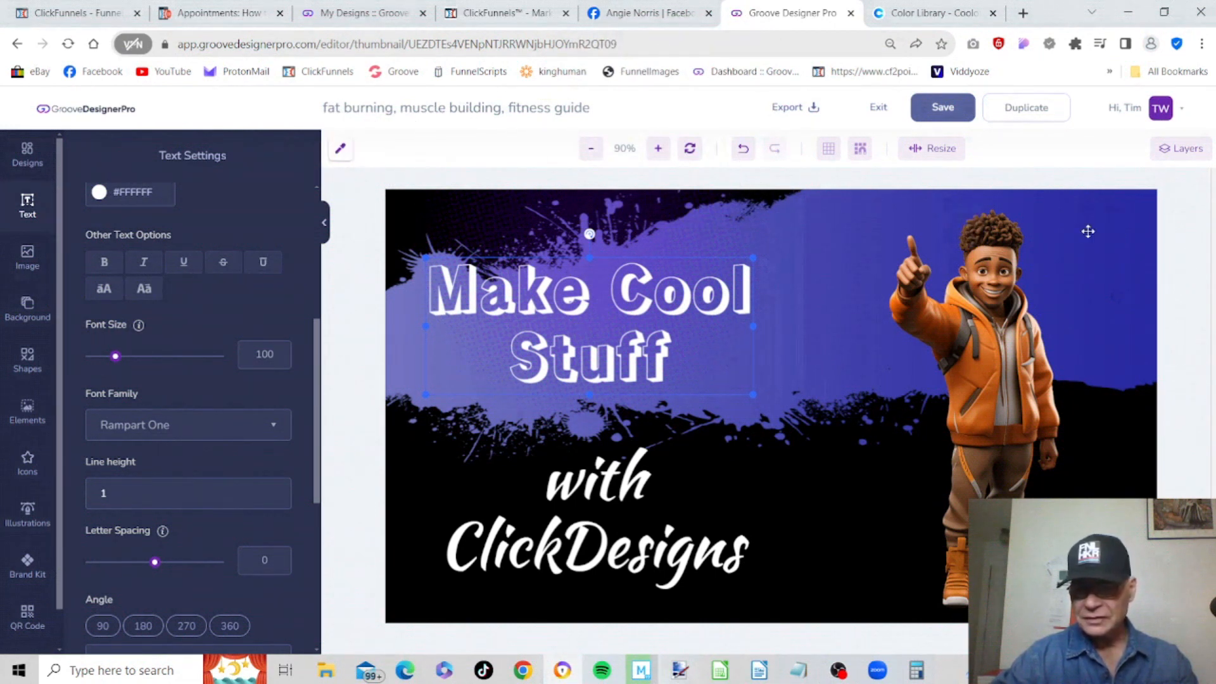
{"action": "left_click", "coordinate": [157, 194]}
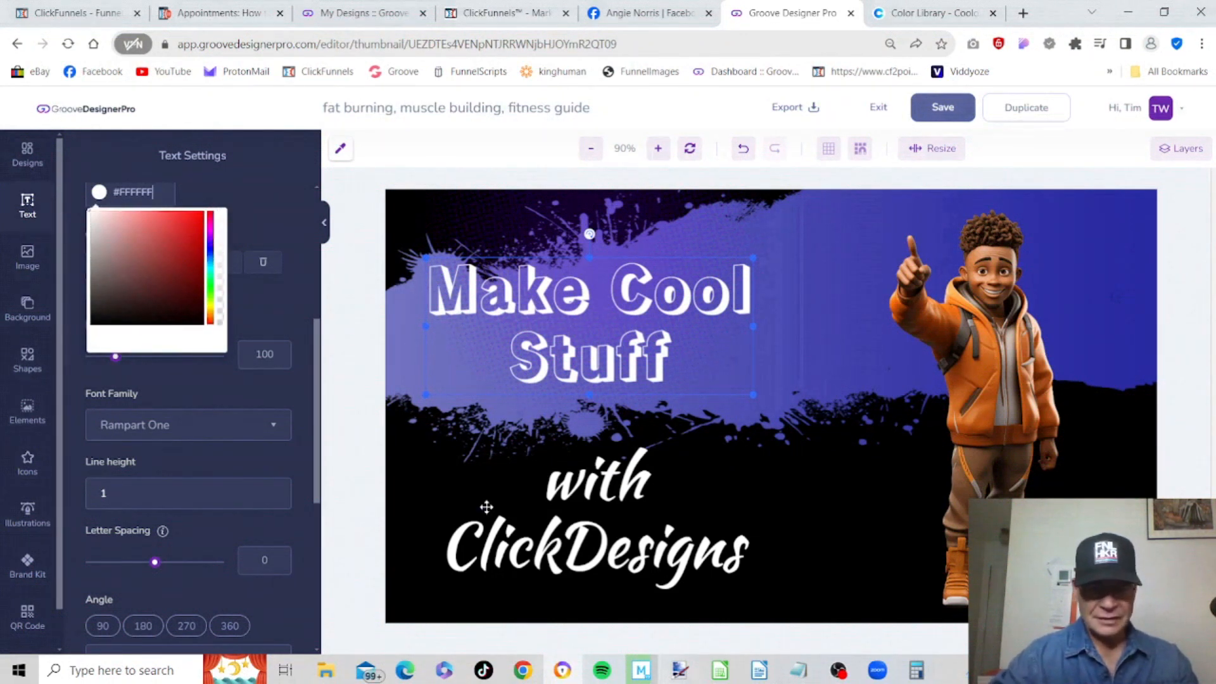
{"action": "left_click", "coordinate": [571, 544]}
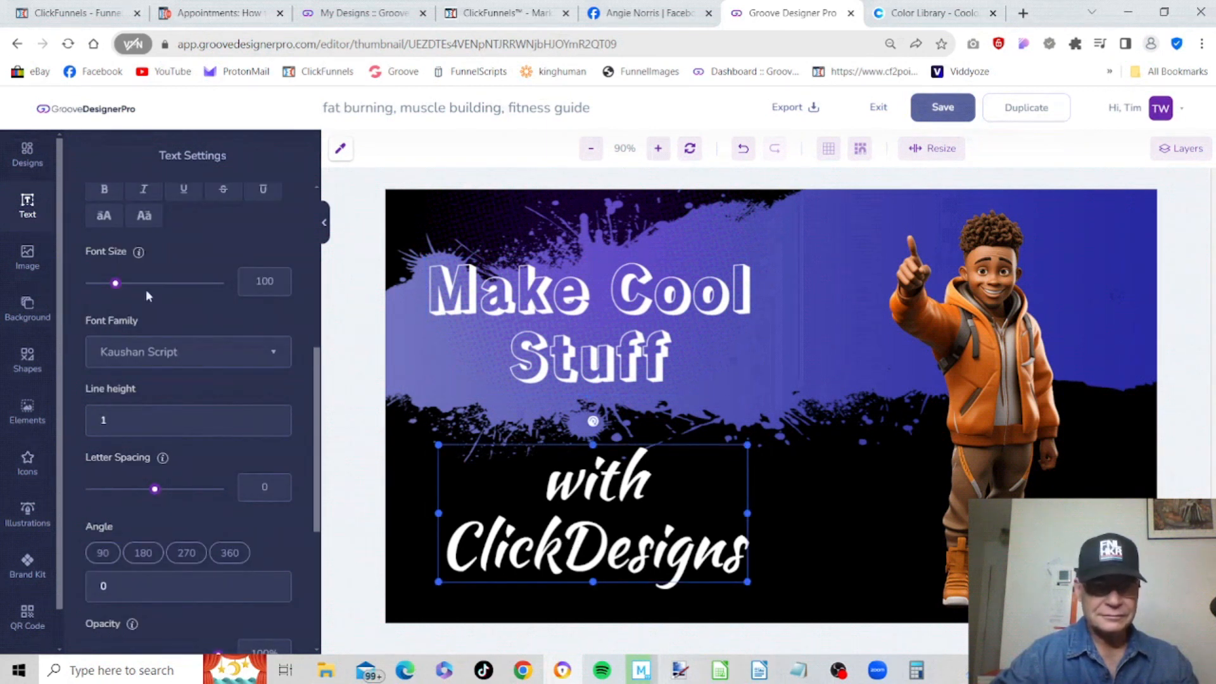
{"action": "scroll", "coordinate": [189, 304], "scroll_direction": "up", "scroll_amount": 3}
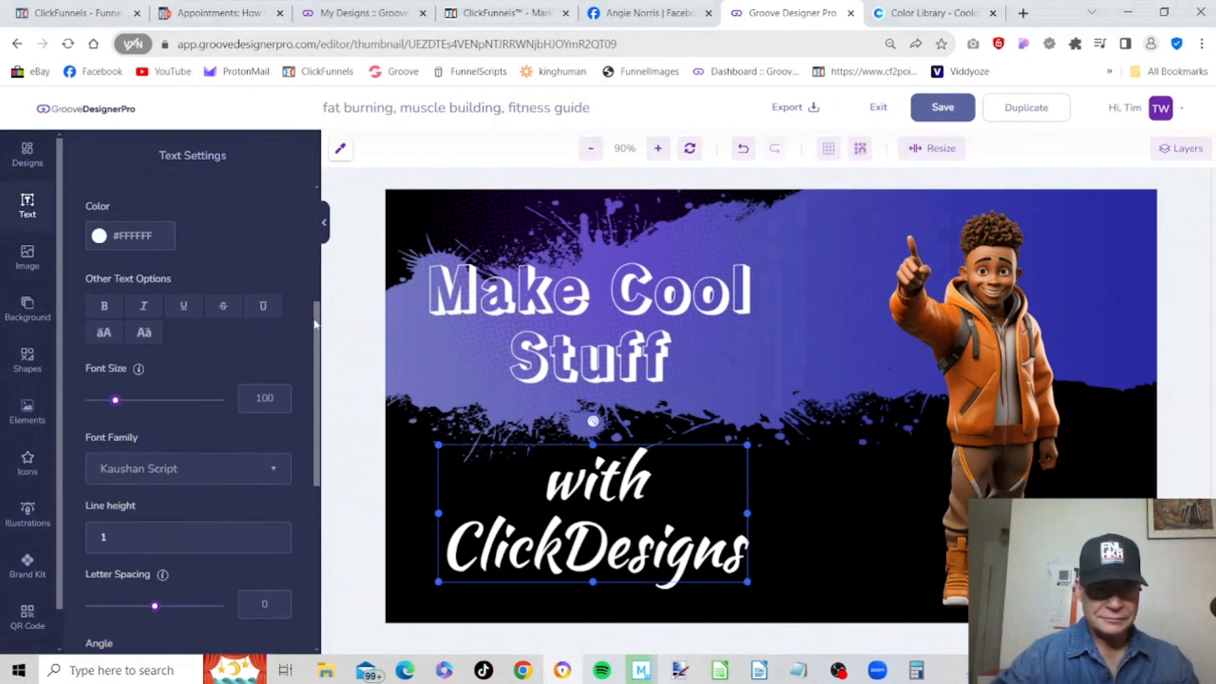
{"action": "left_click", "coordinate": [166, 277]}
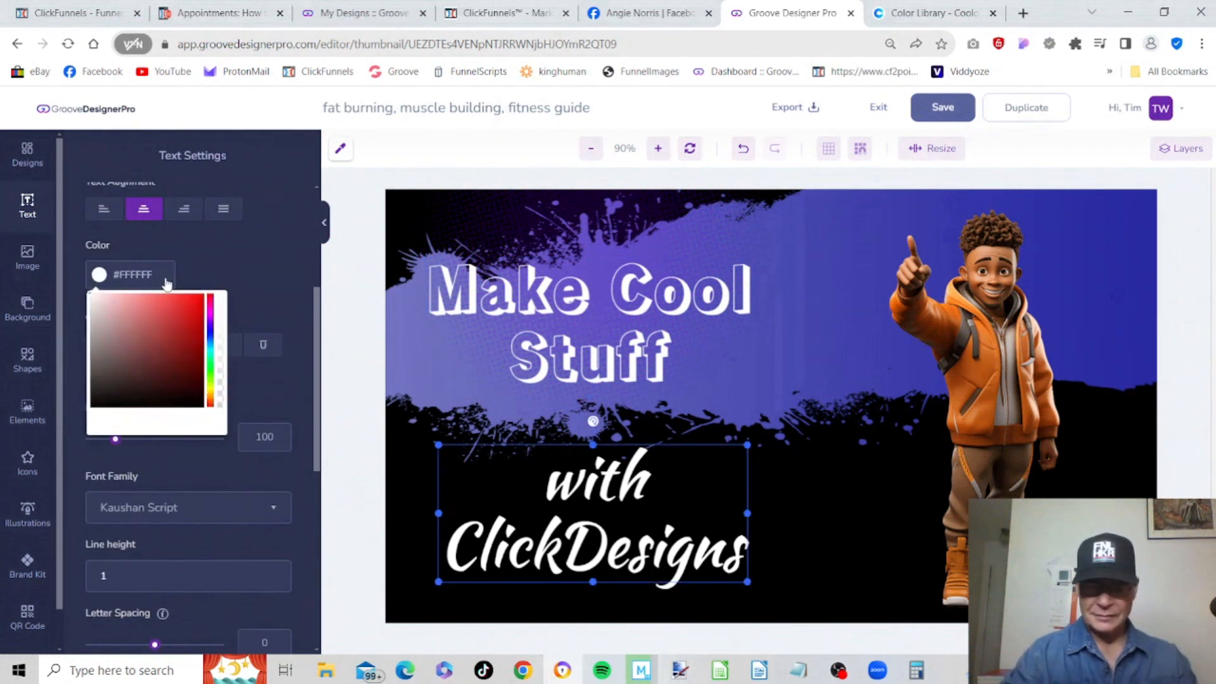
{"action": "key", "text": "BackSpace"}
{"action": "key", "text": "BackSpace"}
{"action": "key", "text": "BackSpace"}
{"action": "key", "text": "BackSpace"}
{"action": "key", "text": "BackSpace"}
{"action": "key", "text": "BackSpace"}
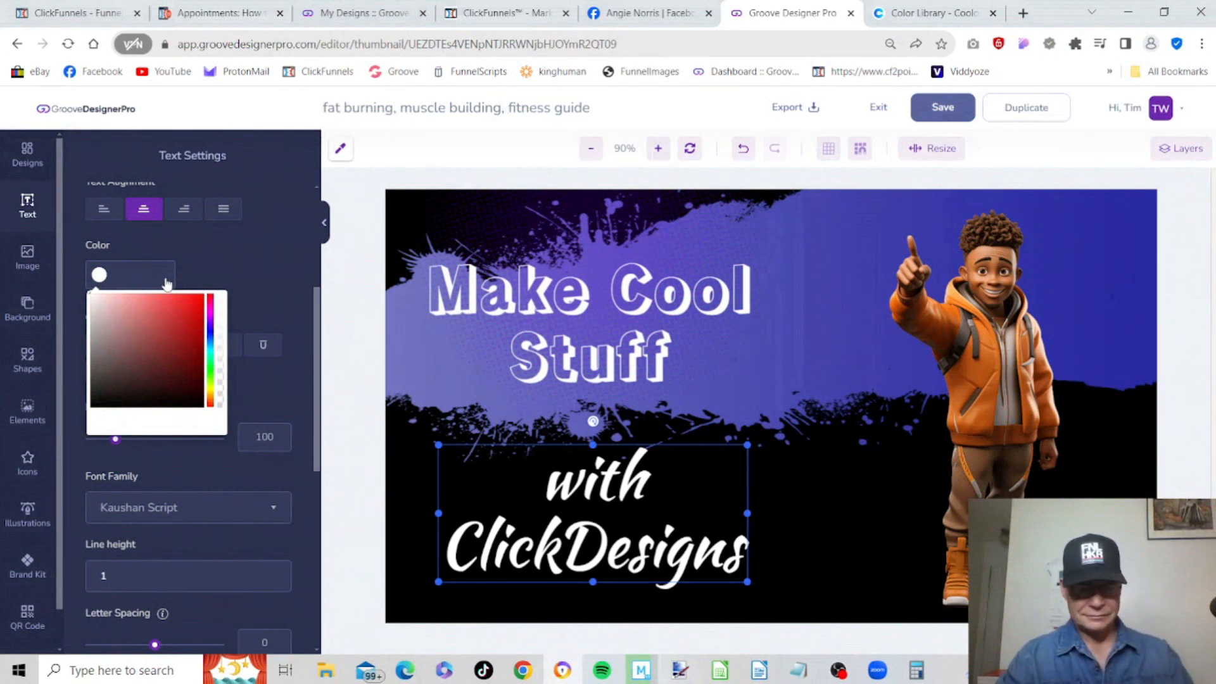
{"action": "type", "text": "#2C2CA3"}
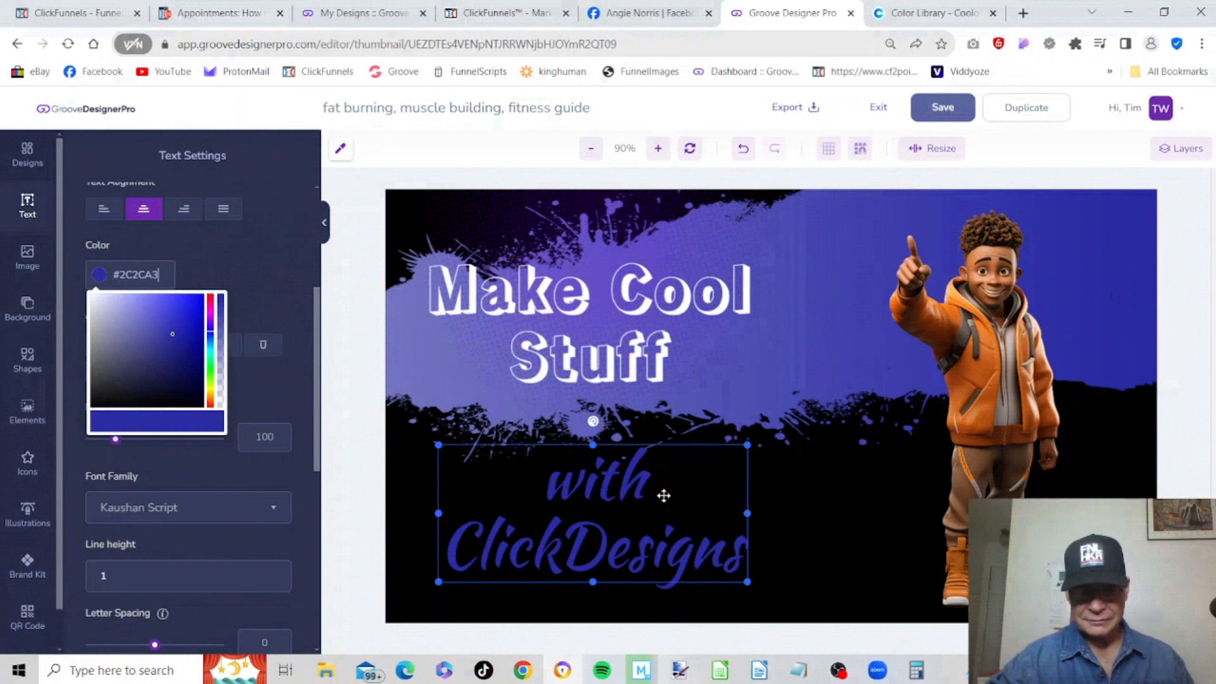
{"action": "left_click_drag", "start_coordinate": [664, 495], "coordinate": [639, 503]}
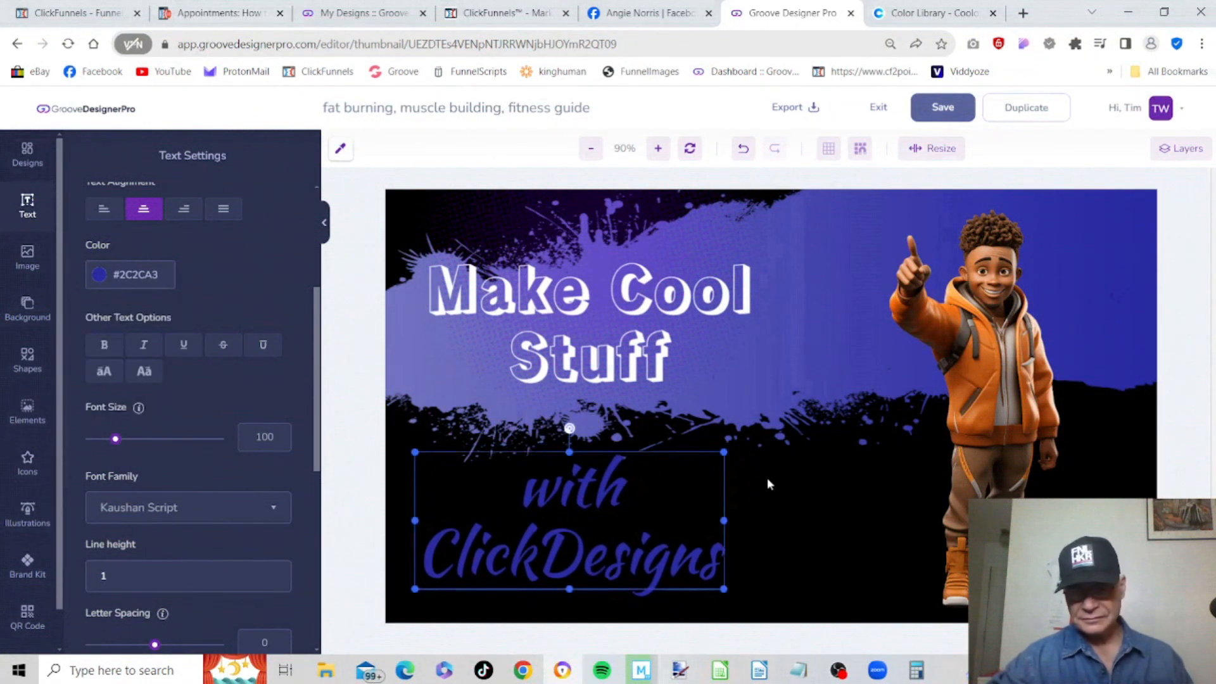
- Sample the light purple of the splash beside the heading and set the "with ClickDesigns" text color to 6F6FC0
{"action": "left_click", "coordinate": [809, 484]}
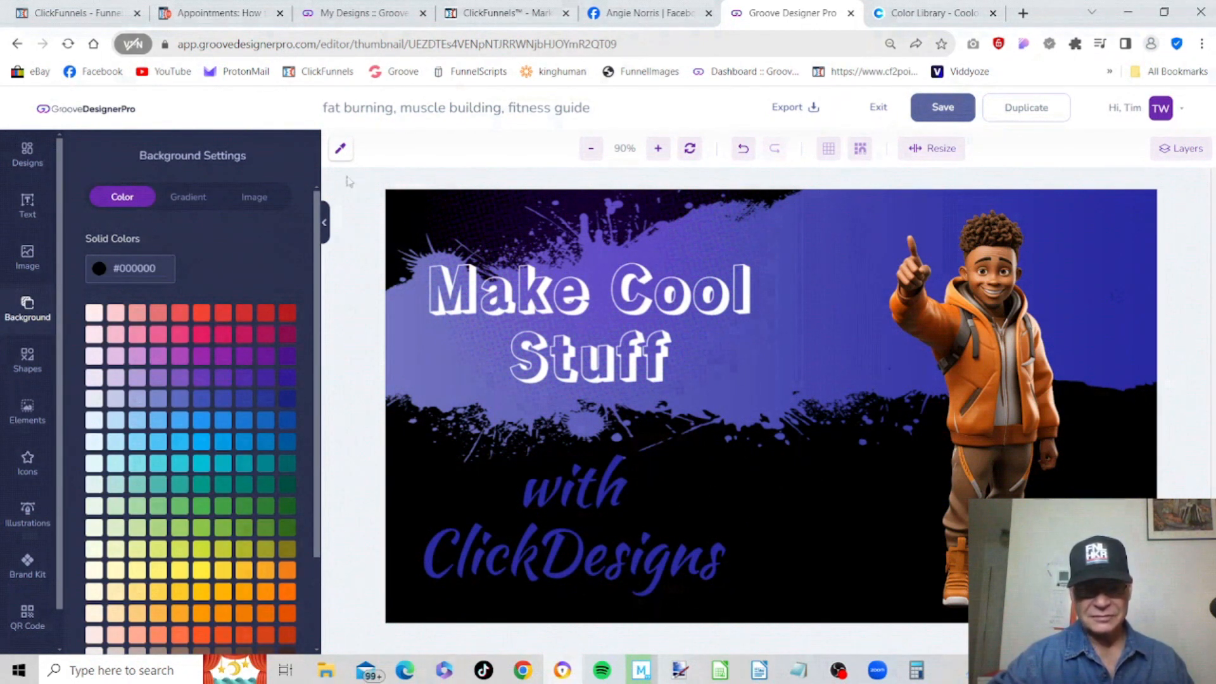
{"action": "left_click", "coordinate": [339, 152]}
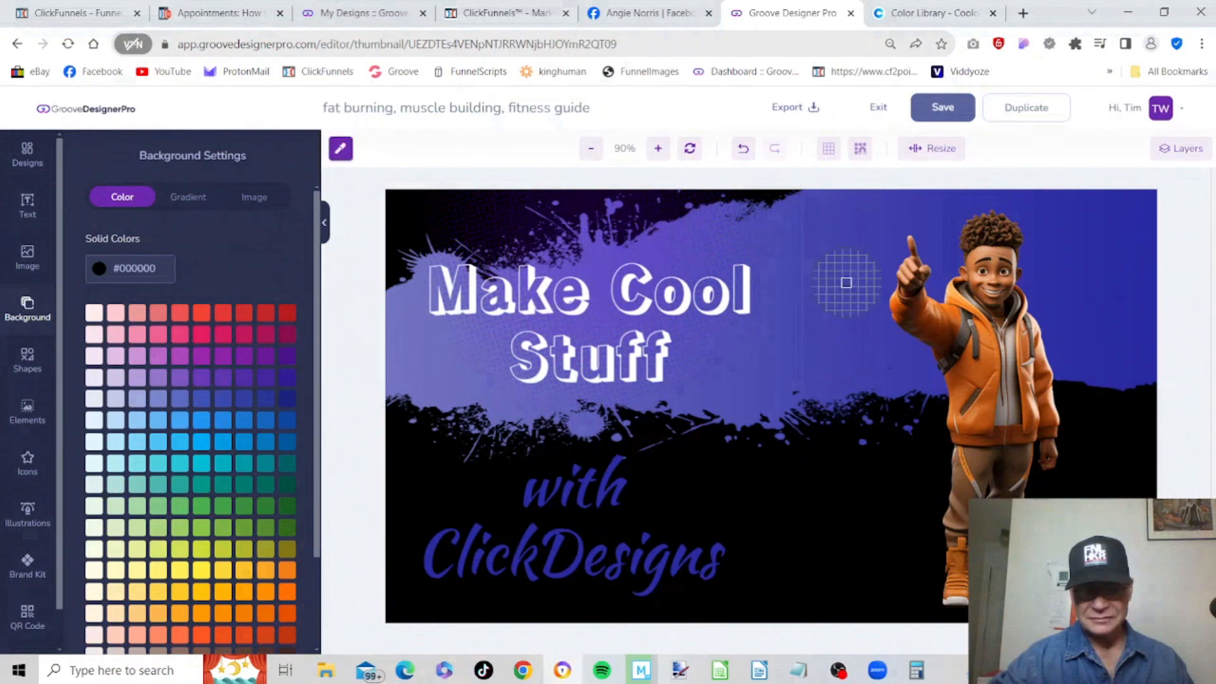
{"action": "left_click", "coordinate": [446, 360]}
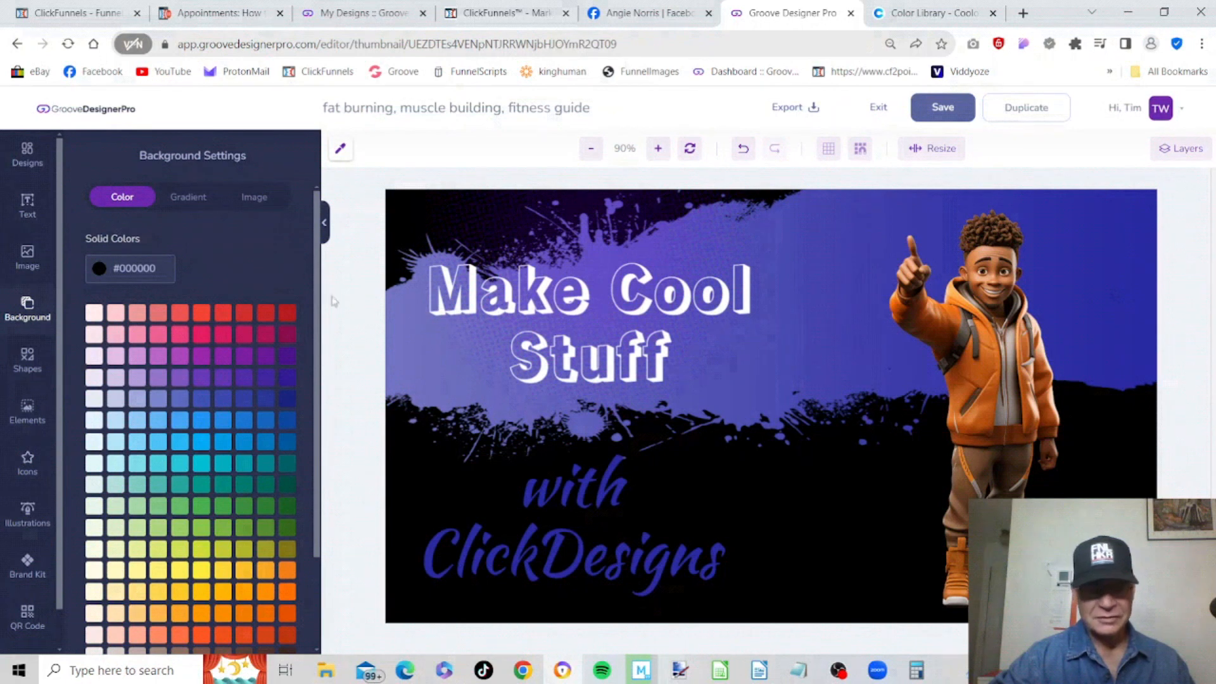
{"action": "left_click", "coordinate": [477, 545]}
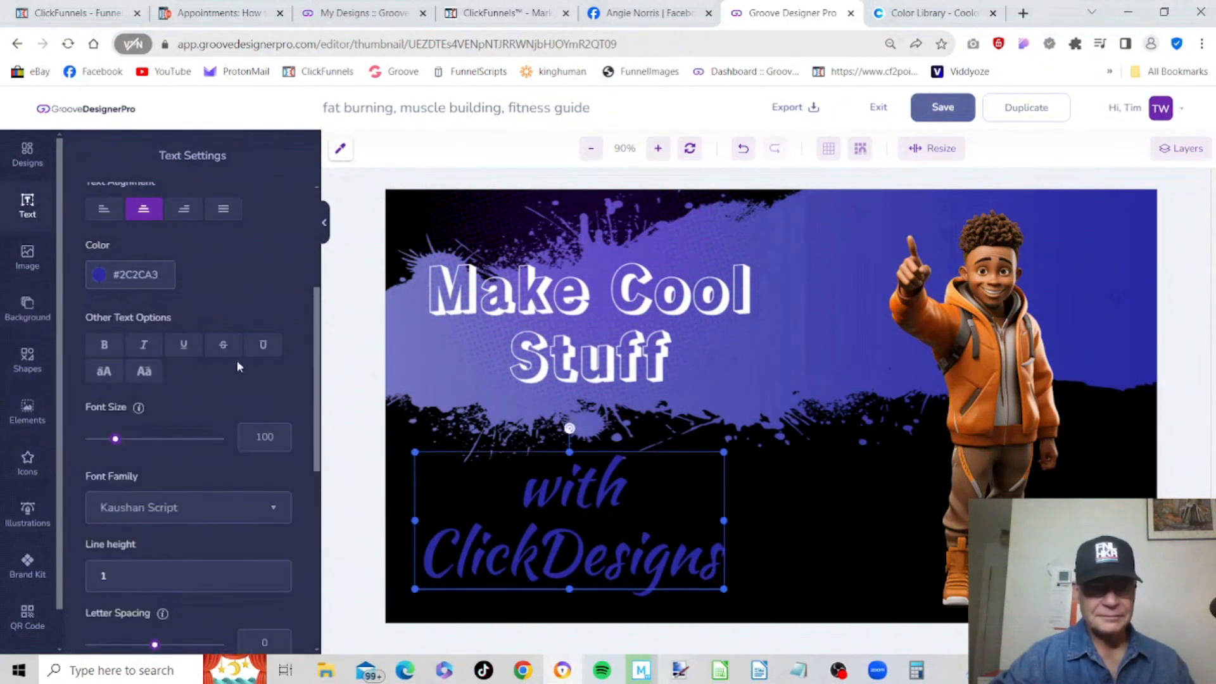
{"action": "left_click", "coordinate": [158, 274]}
{"action": "key", "text": "BackSpace"}
{"action": "key", "text": "BackSpace"}
{"action": "key", "text": "BackSpace"}
{"action": "key", "text": "BackSpace"}
{"action": "key", "text": "BackSpace"}
{"action": "key", "text": "BackSpace"}
{"action": "key", "text": "BackSpace"}
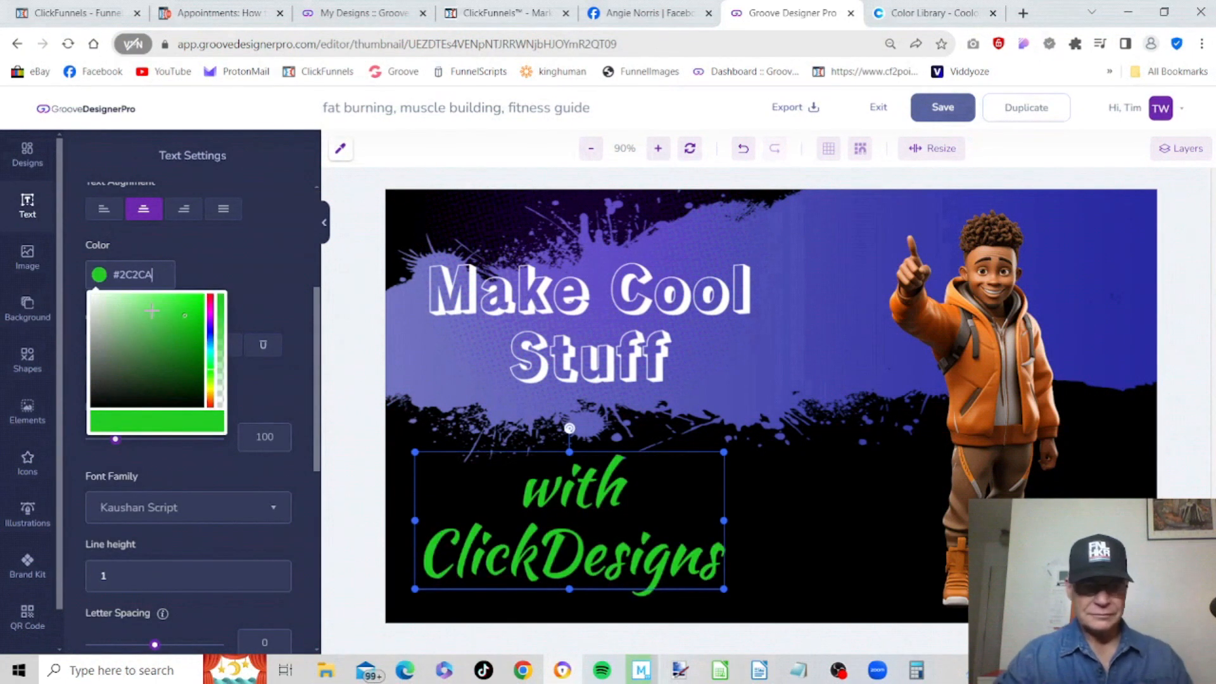
{"action": "type", "text": "#6F6FC0"}
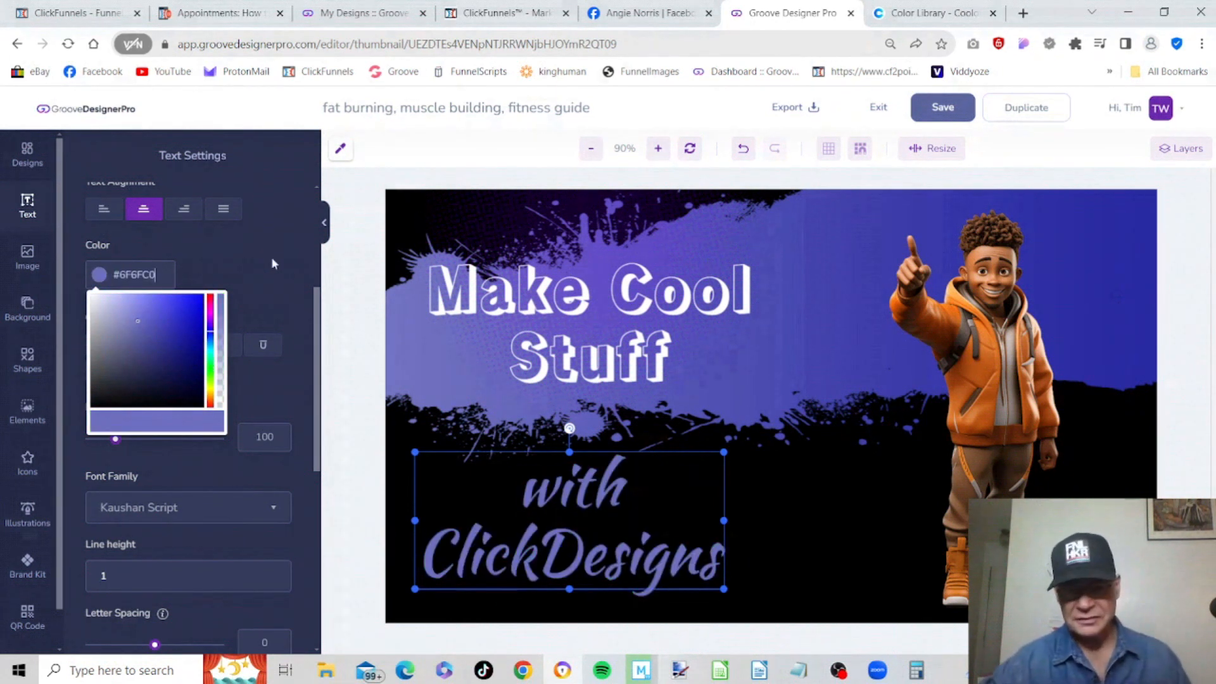
{"action": "left_click", "coordinate": [759, 266]}
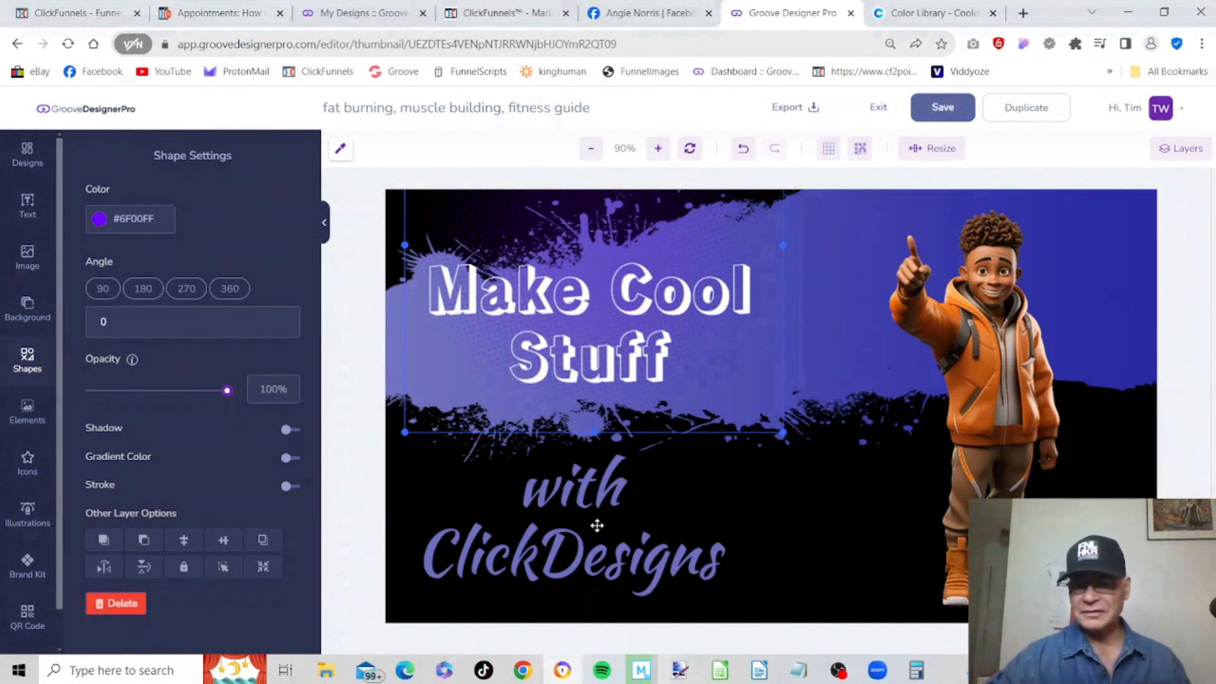
- Move the "Make Cool Stuff" heading slightly up and shift the "with ClickDesigns" text right to center it beneath
{"action": "left_click_drag", "start_coordinate": [603, 517], "coordinate": [609, 518]}
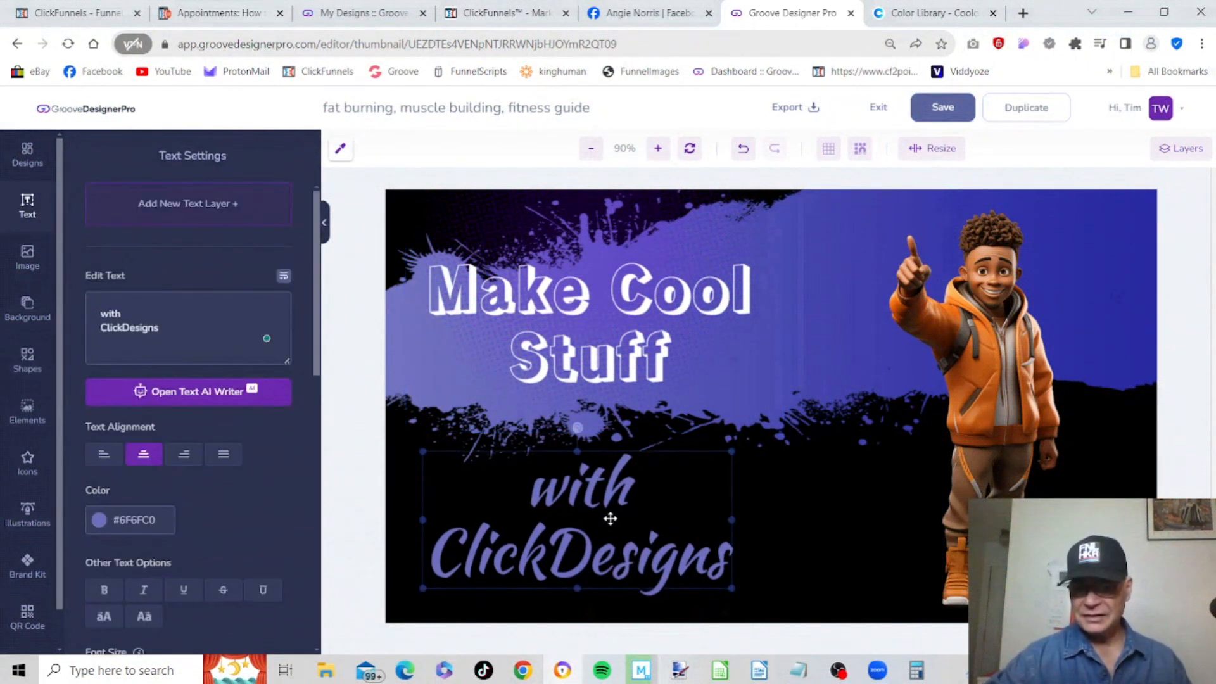
{"action": "left_click_drag", "start_coordinate": [580, 325], "coordinate": [578, 310]}
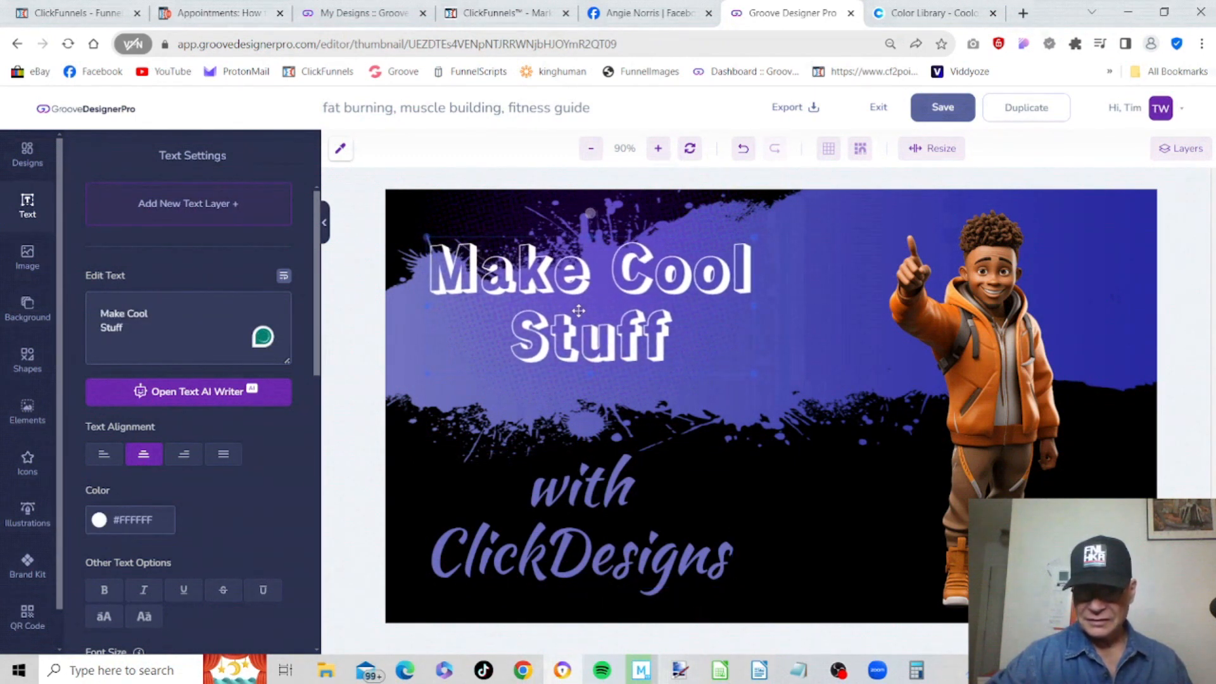
{"action": "left_click_drag", "start_coordinate": [545, 535], "coordinate": [557, 534]}
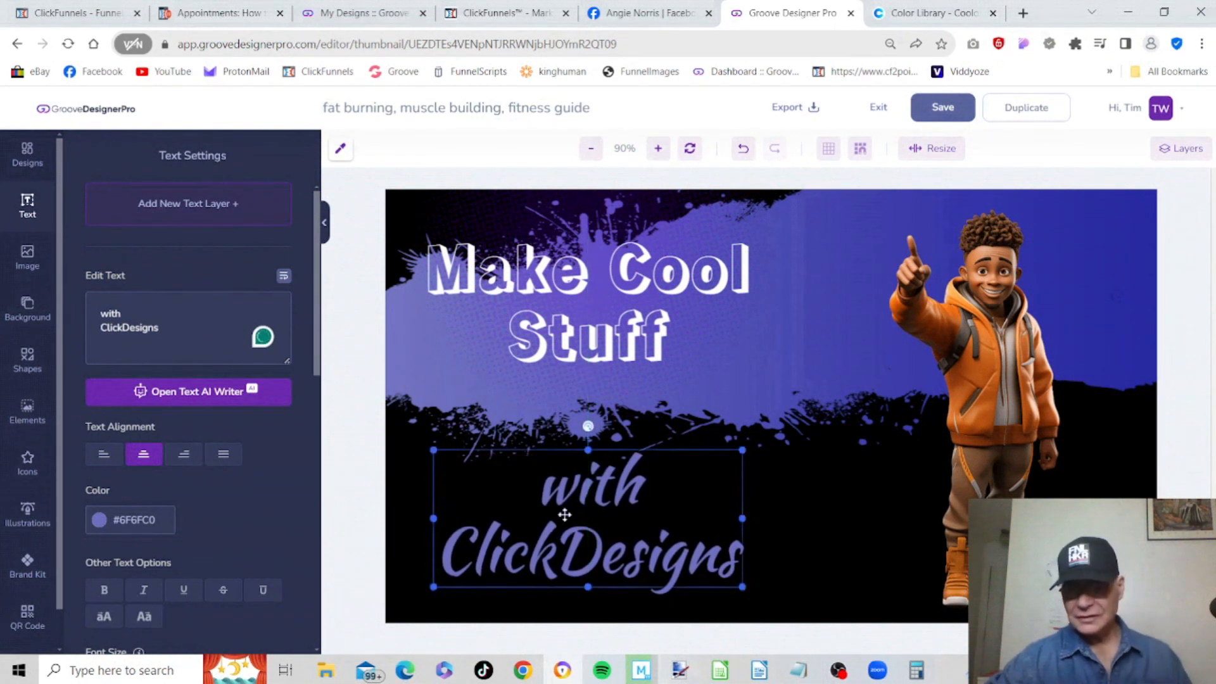
{"action": "left_click", "coordinate": [709, 396]}
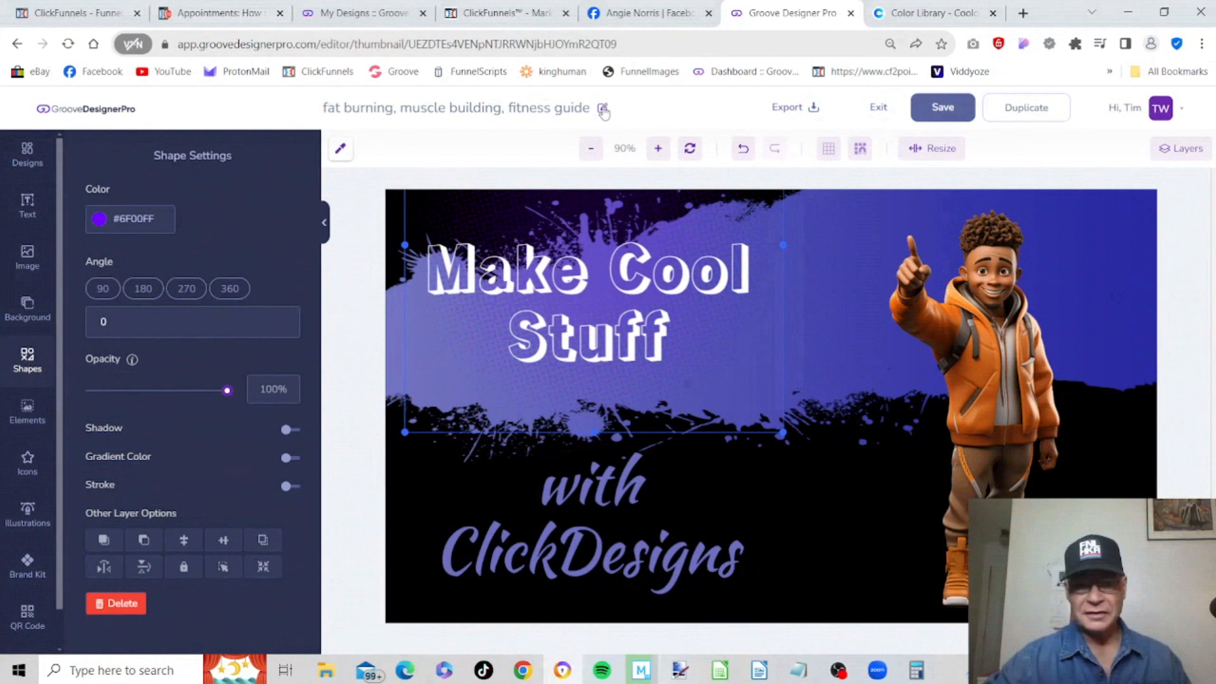
- Rename the design as "Thumbnail Pro 1" and save it
{"action": "left_click", "coordinate": [602, 109]}
{"action": "key", "text": "BackSpace"}
{"action": "key", "text": "BackSpace"}
{"action": "key", "text": "BackSpace"}
{"action": "key", "text": "BackSpace"}
{"action": "key", "text": "BackSpace"}
{"action": "key", "text": "BackSpace"}
{"action": "key", "text": "BackSpace"}
{"action": "key", "text": "BackSpace"}
{"action": "key", "text": "BackSpace"}
{"action": "key", "text": "BackSpace"}
{"action": "key", "text": "BackSpace"}
{"action": "key", "text": "BackSpace"}
{"action": "key", "text": "BackSpace"}
{"action": "key", "text": "BackSpace"}
{"action": "key", "text": "BackSpace"}
{"action": "key", "text": "BackSpace"}
{"action": "key", "text": "BackSpace"}
{"action": "key", "text": "BackSpace"}
{"action": "key", "text": "BackSpace"}
{"action": "key", "text": "BackSpace"}
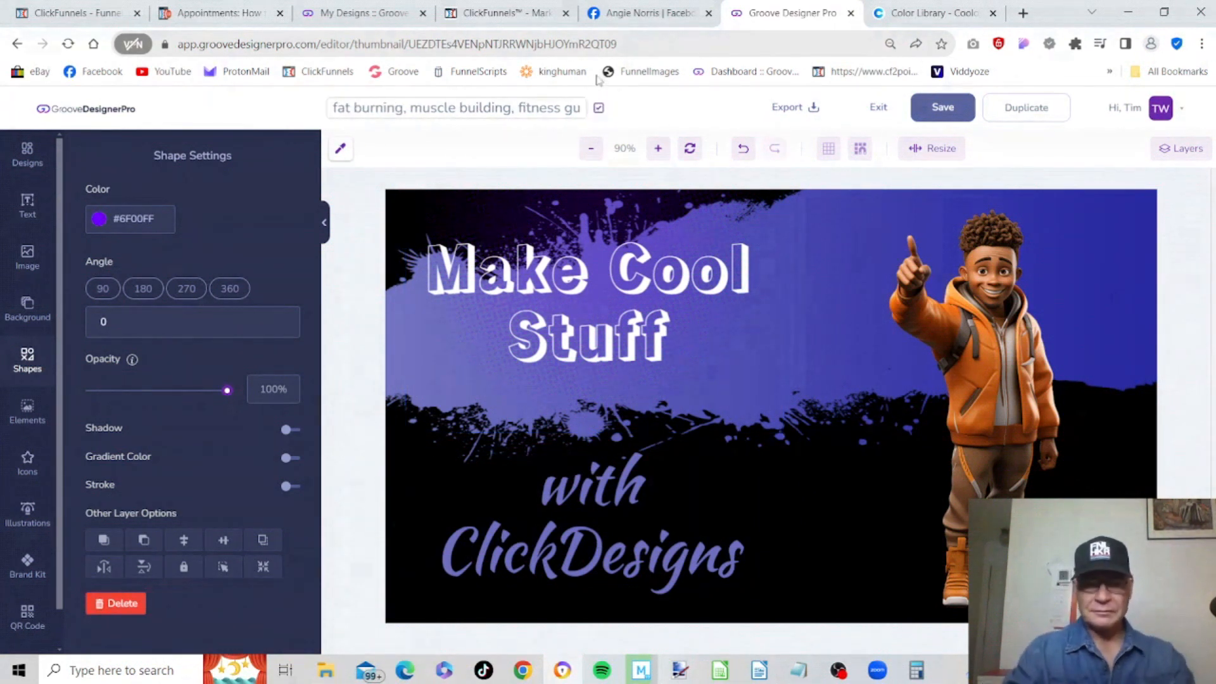
{"action": "type", "text": "Temp"}
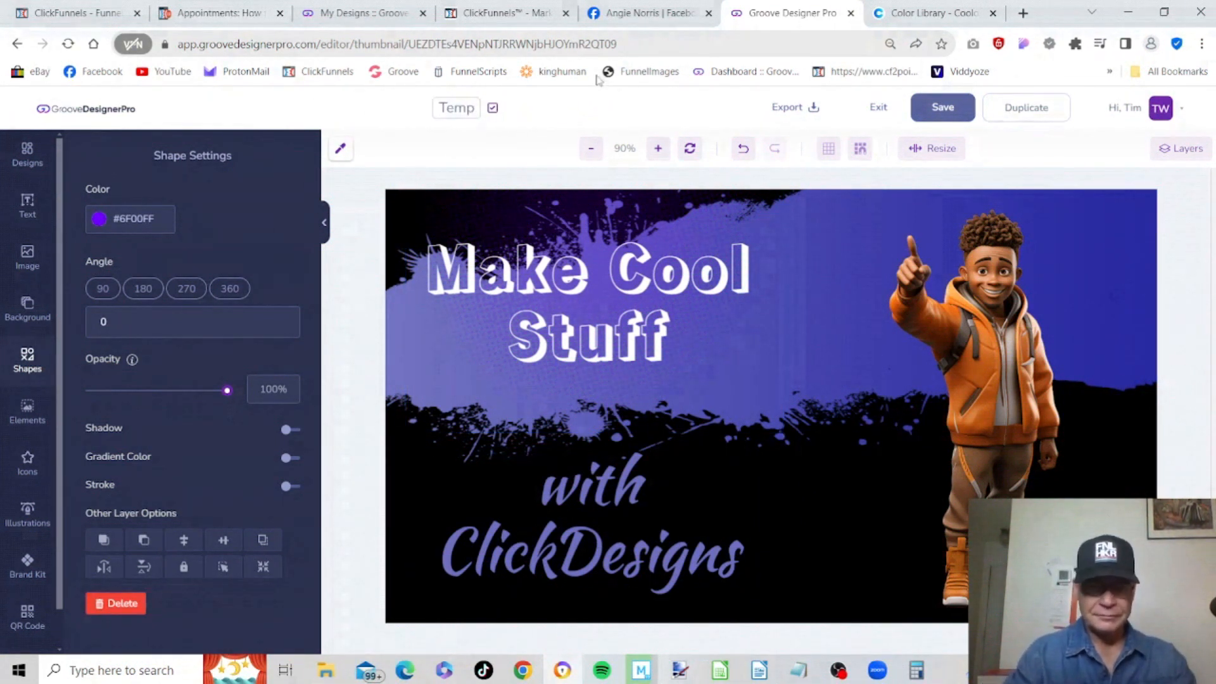
{"action": "key", "text": "BackSpace"}
{"action": "key", "text": "BackSpace"}
{"action": "key", "text": "BackSpace"}
{"action": "type", "text": "humbnail Pro 1"}
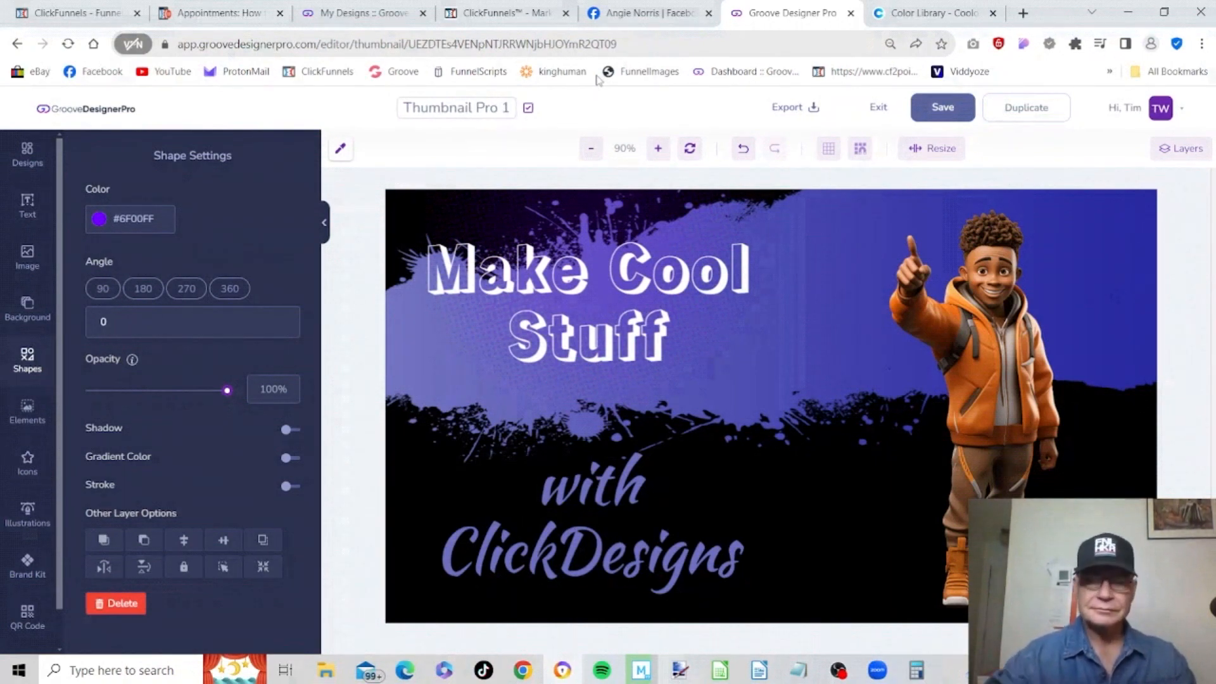
{"action": "left_click", "coordinate": [528, 107]}
{"action": "left_click", "coordinate": [942, 109]}
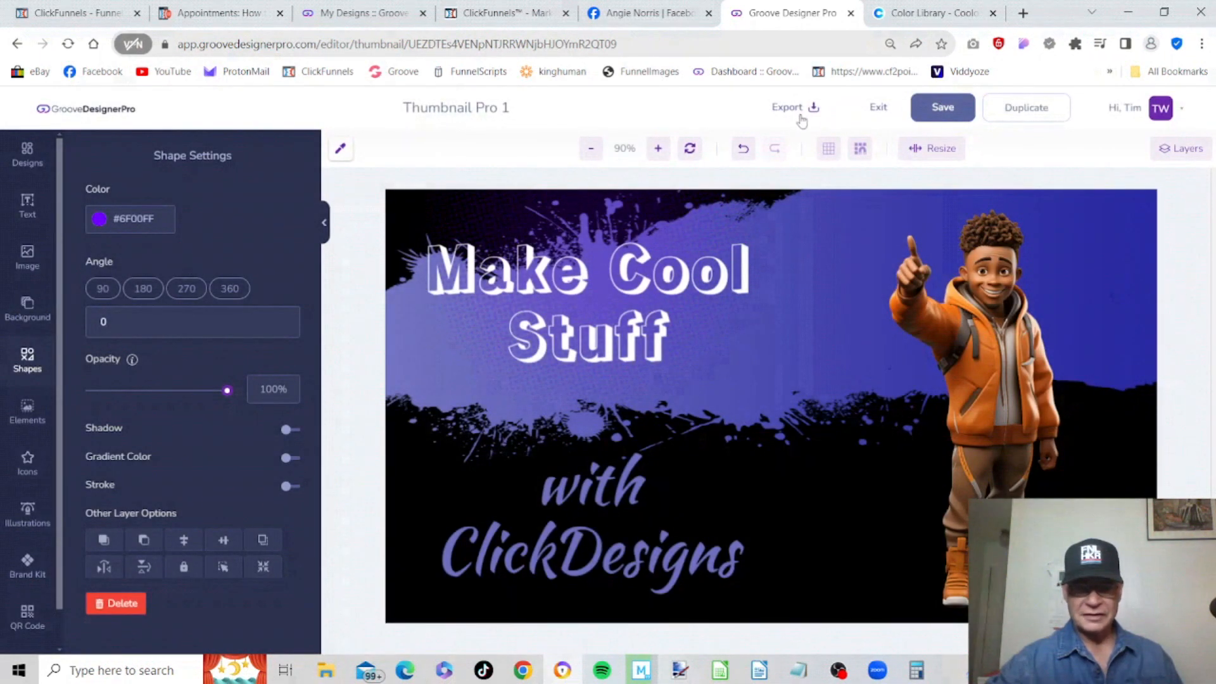
- Exit the finished design and filter the saved designs to the Thumbnails category
{"action": "left_click", "coordinate": [877, 108]}
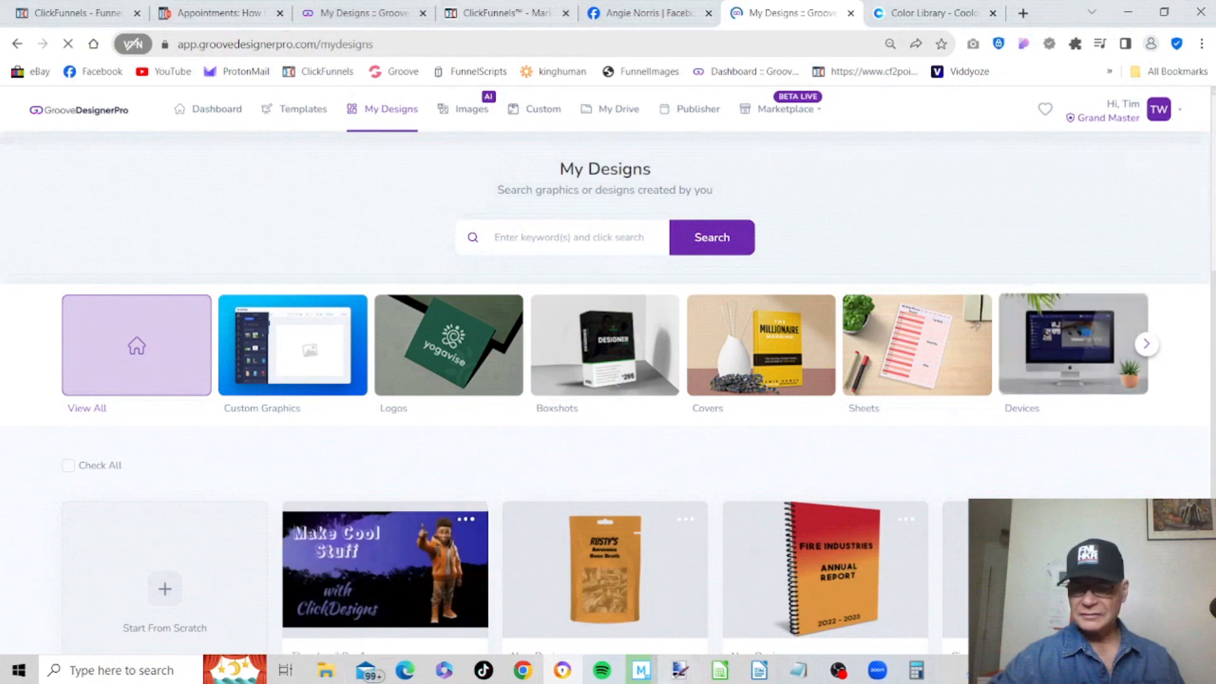
{"action": "left_click", "coordinate": [1146, 345]}
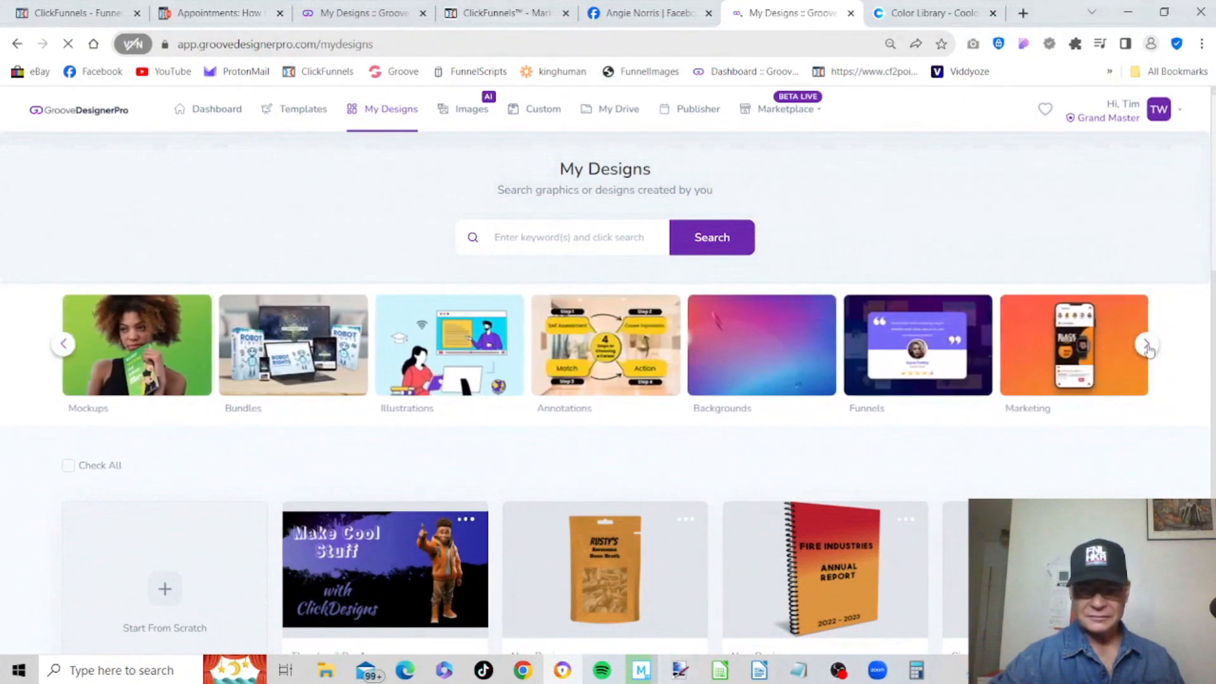
{"action": "left_click", "coordinate": [1145, 347]}
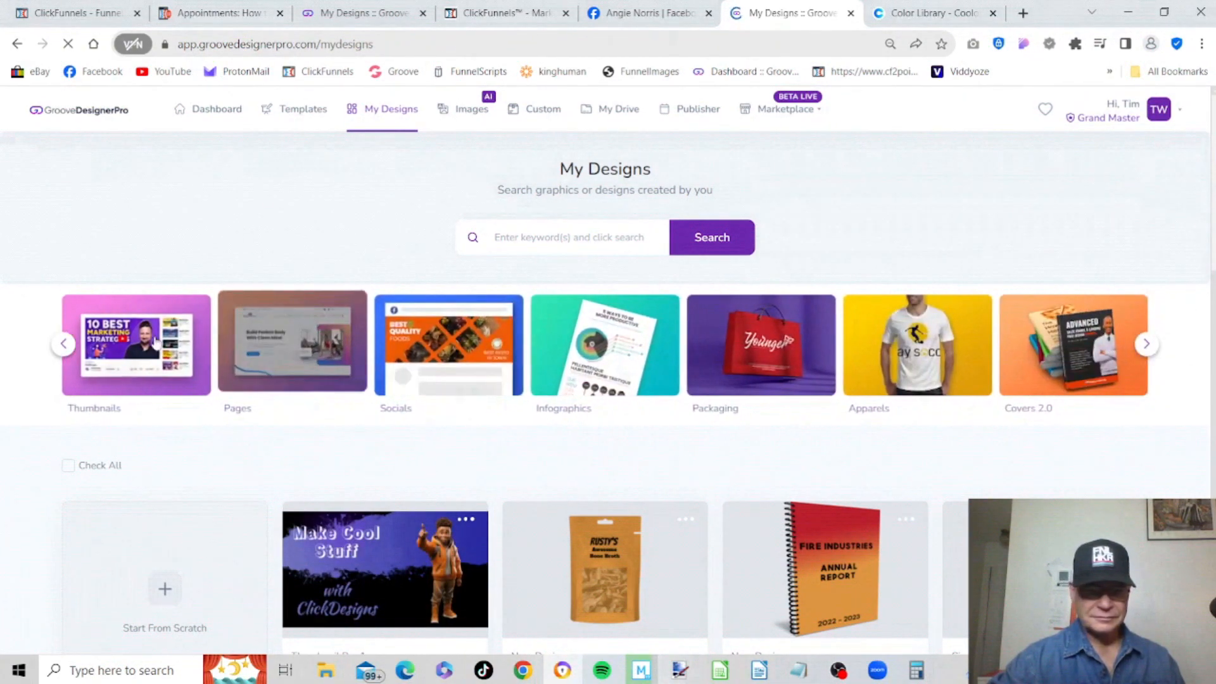
{"action": "left_click", "coordinate": [144, 341]}
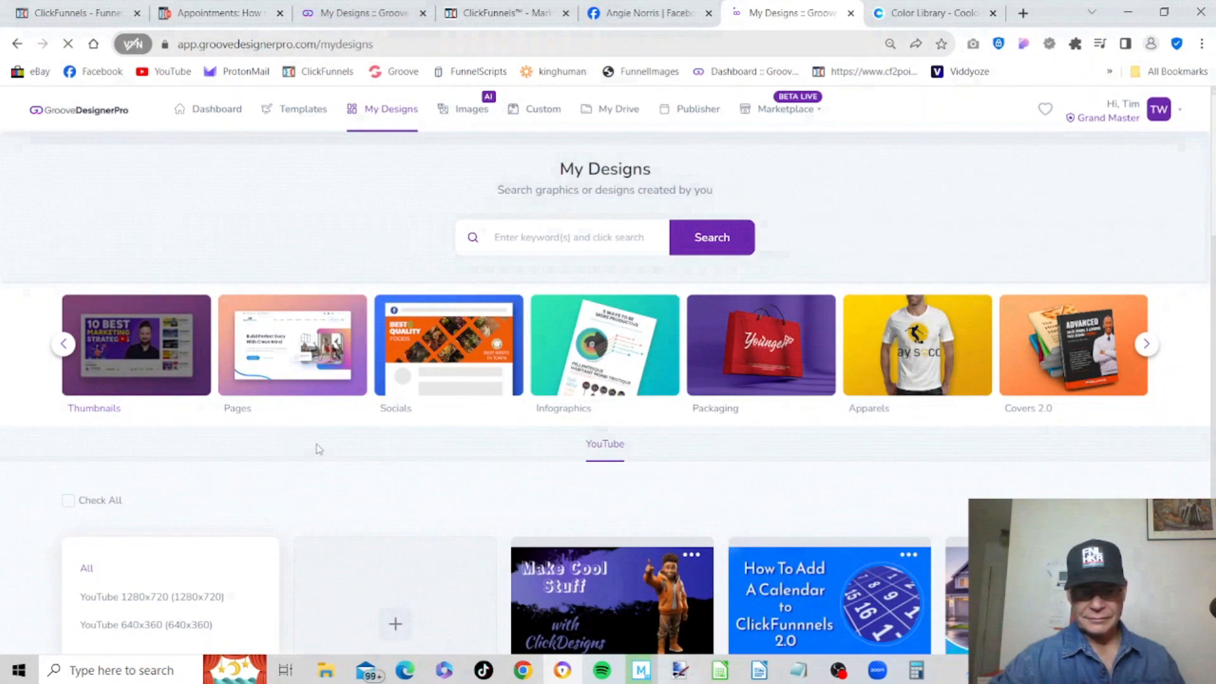
{"action": "scroll", "coordinate": [318, 449], "scroll_direction": "down", "scroll_amount": 3}
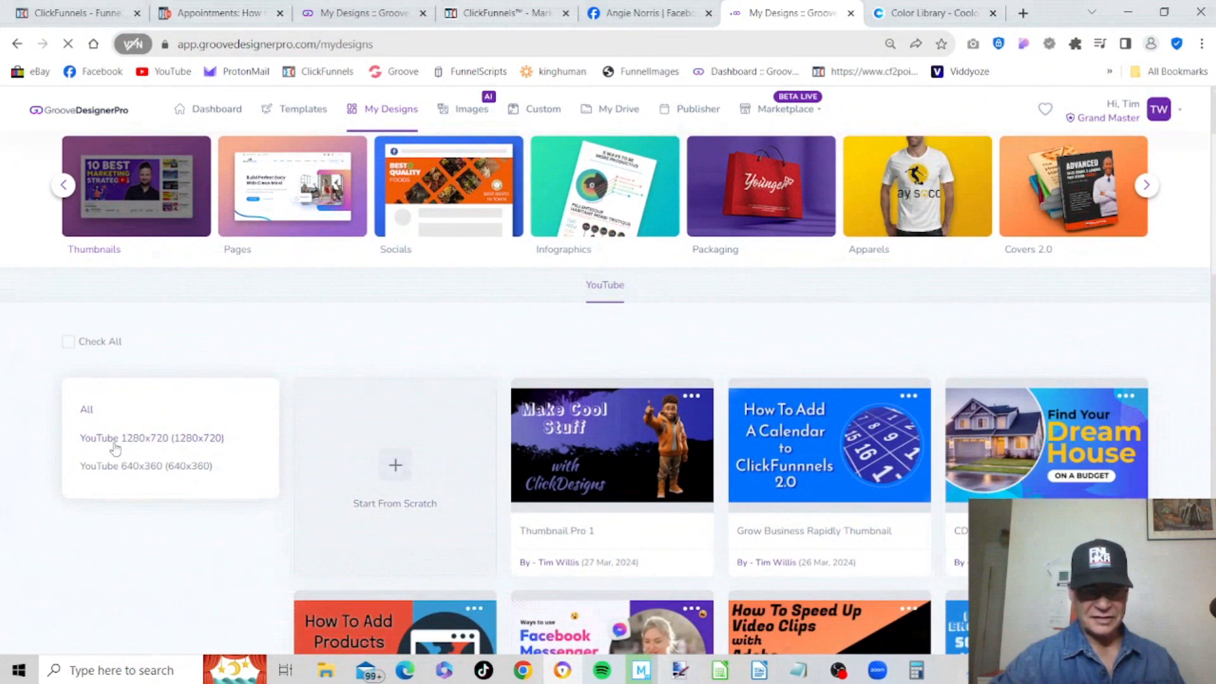
- Start a new thumbnail design from scratch with type YouTube and size YouTube 1280x720
{"action": "left_click", "coordinate": [395, 472]}
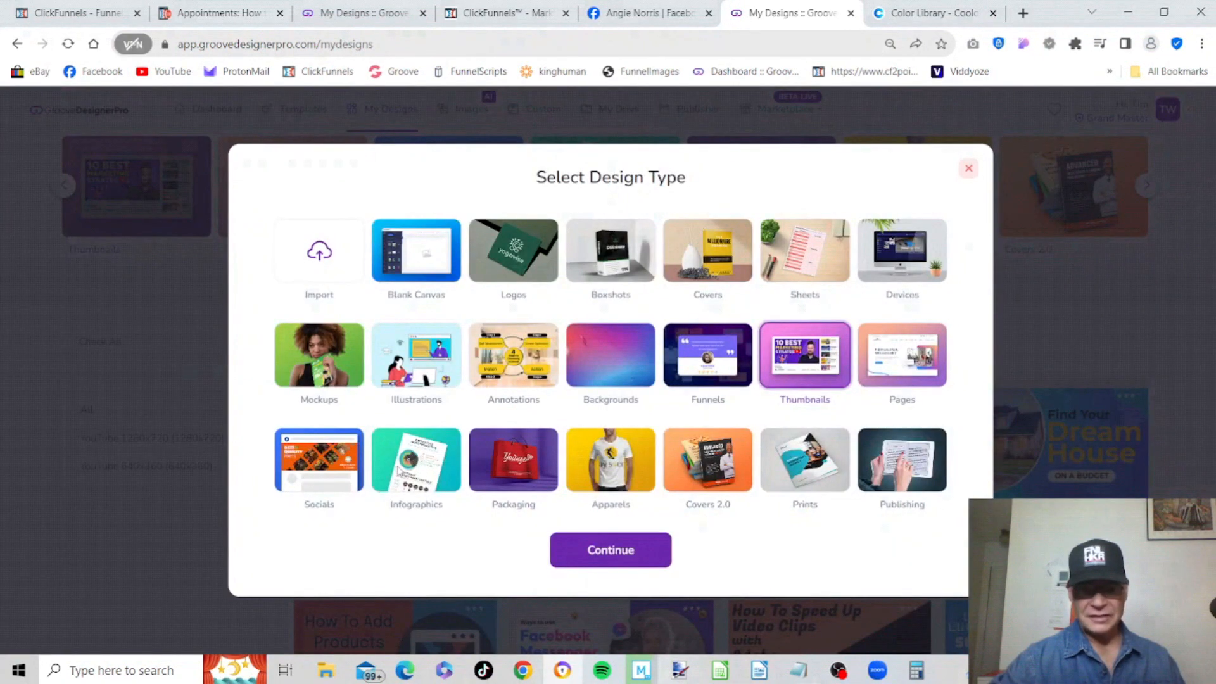
{"action": "left_click", "coordinate": [627, 549]}
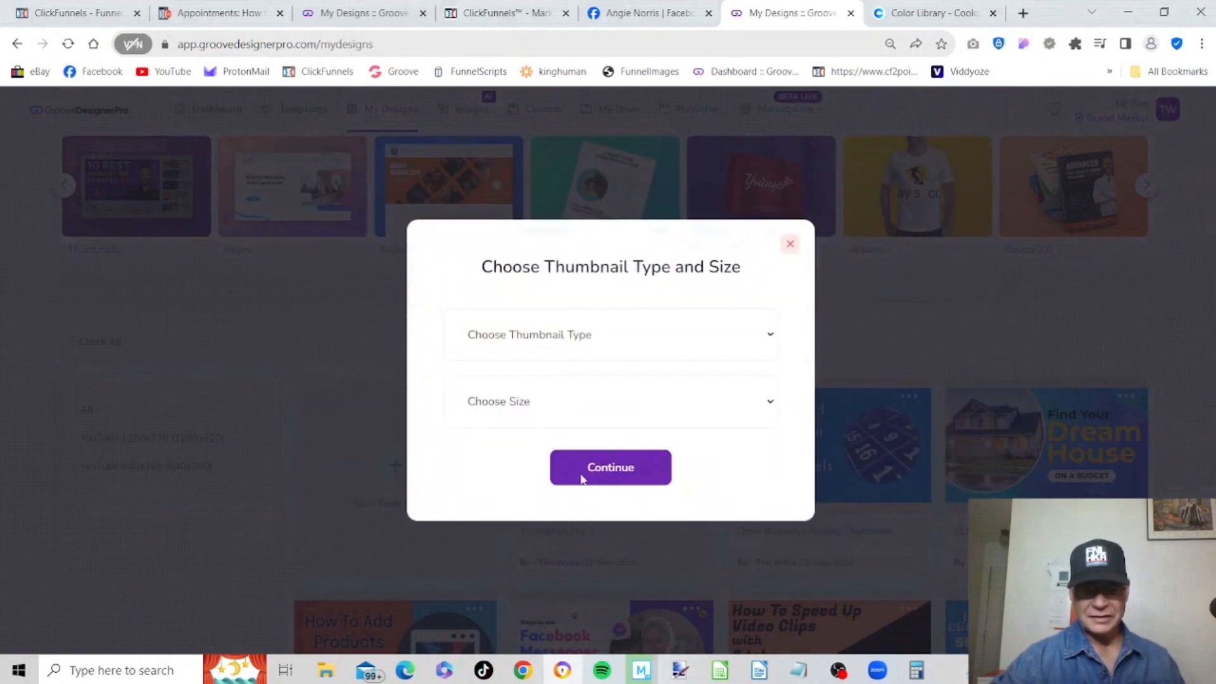
{"action": "left_click", "coordinate": [770, 336]}
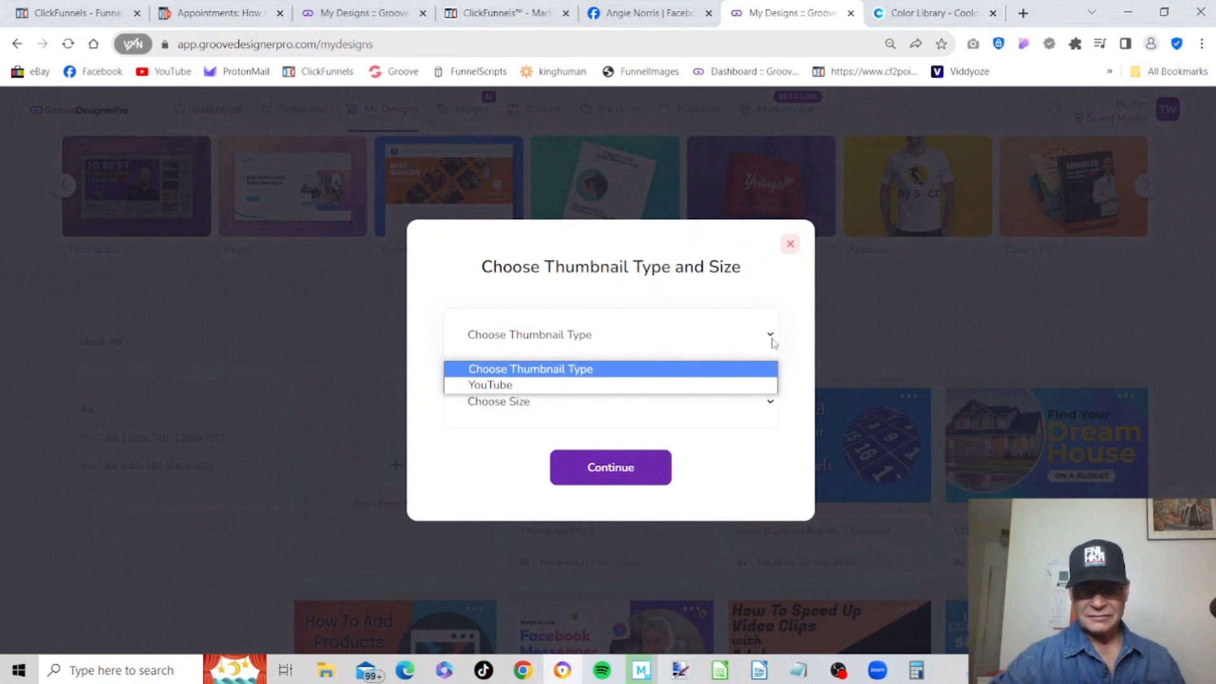
{"action": "left_click", "coordinate": [584, 385]}
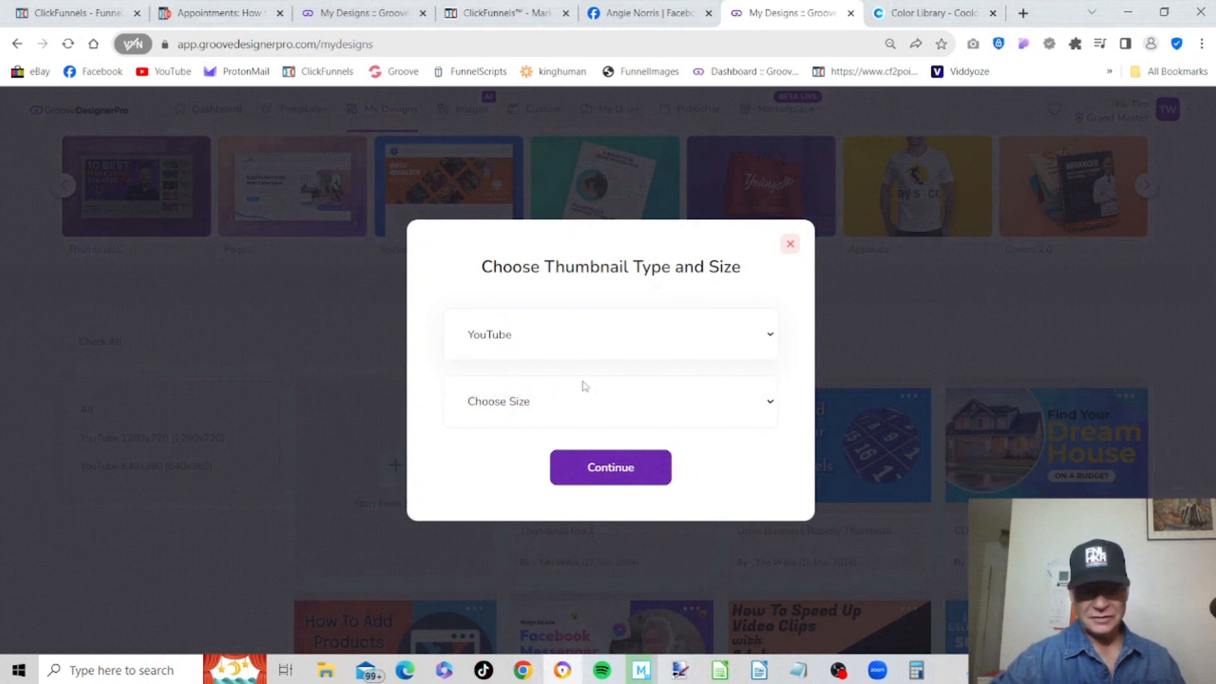
{"action": "left_click", "coordinate": [679, 413]}
{"action": "left_click", "coordinate": [622, 451]}
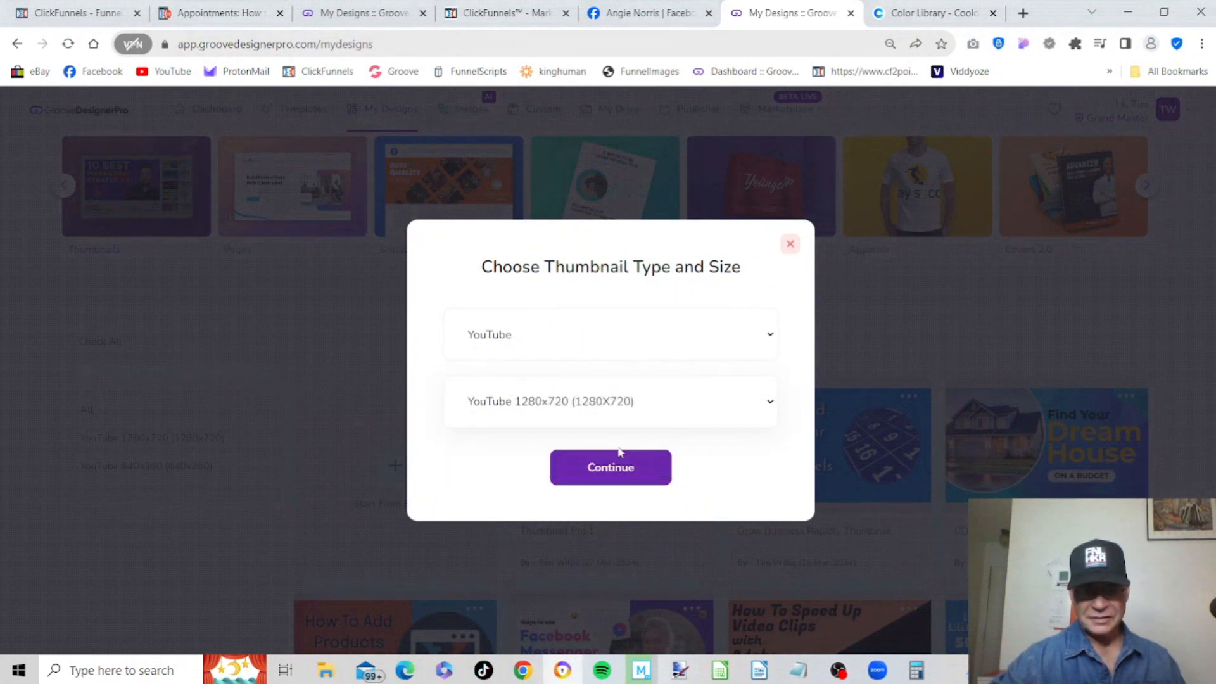
{"action": "left_click", "coordinate": [603, 472]}
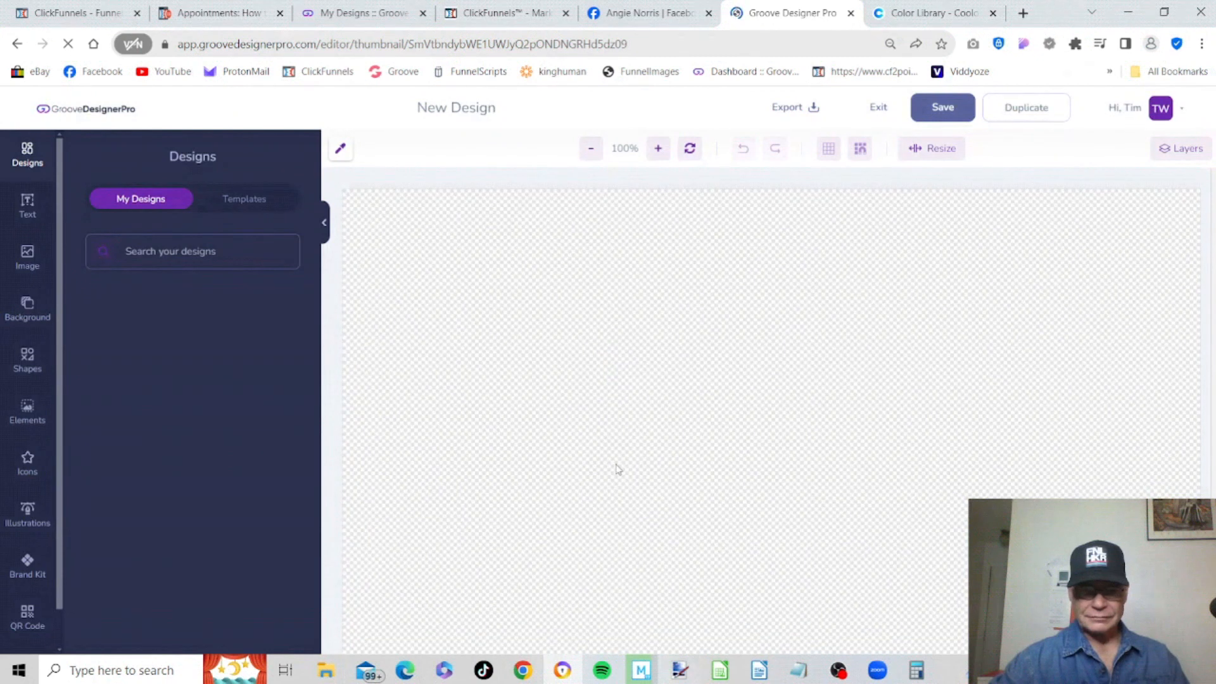
- Fill the background of the blank design with solid black
{"action": "left_click", "coordinate": [589, 150]}
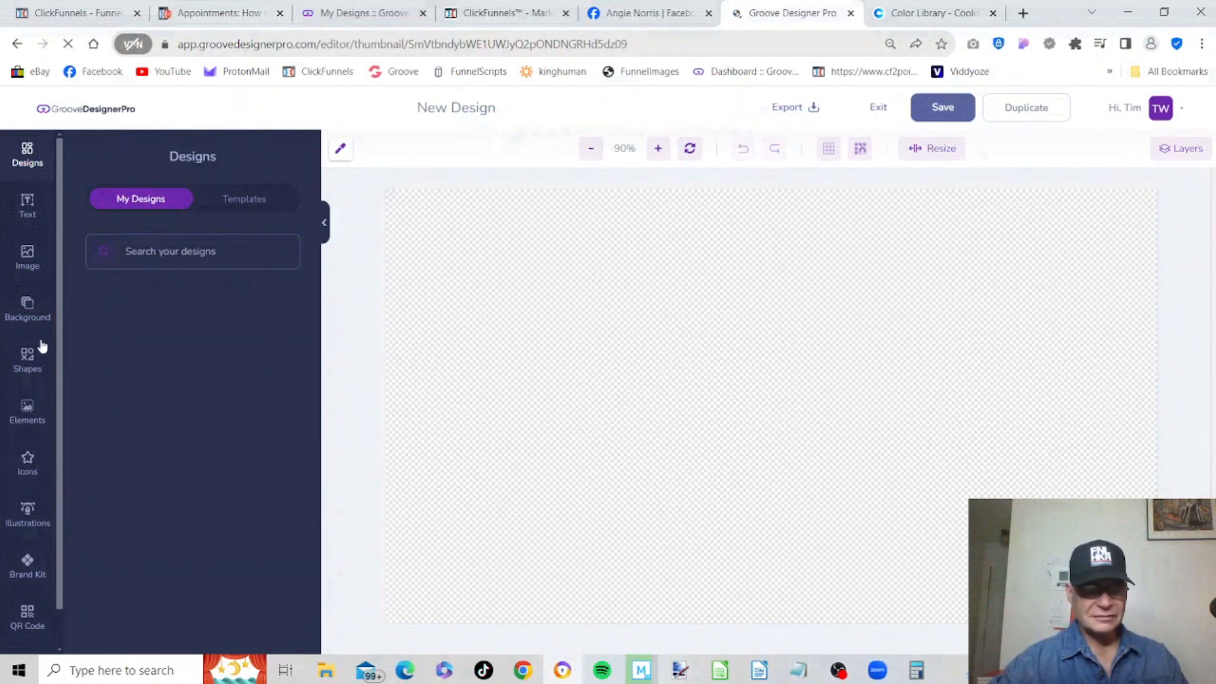
{"action": "left_click", "coordinate": [26, 306]}
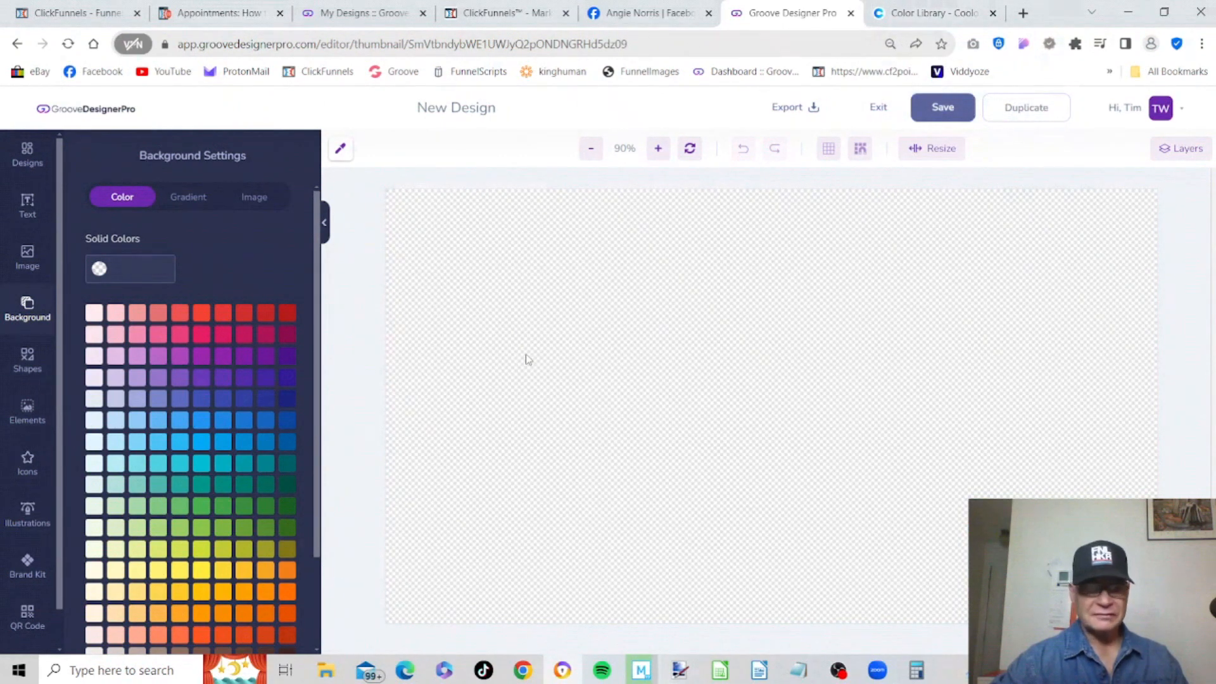
{"action": "scroll", "coordinate": [310, 499], "scroll_direction": "down", "scroll_amount": 2}
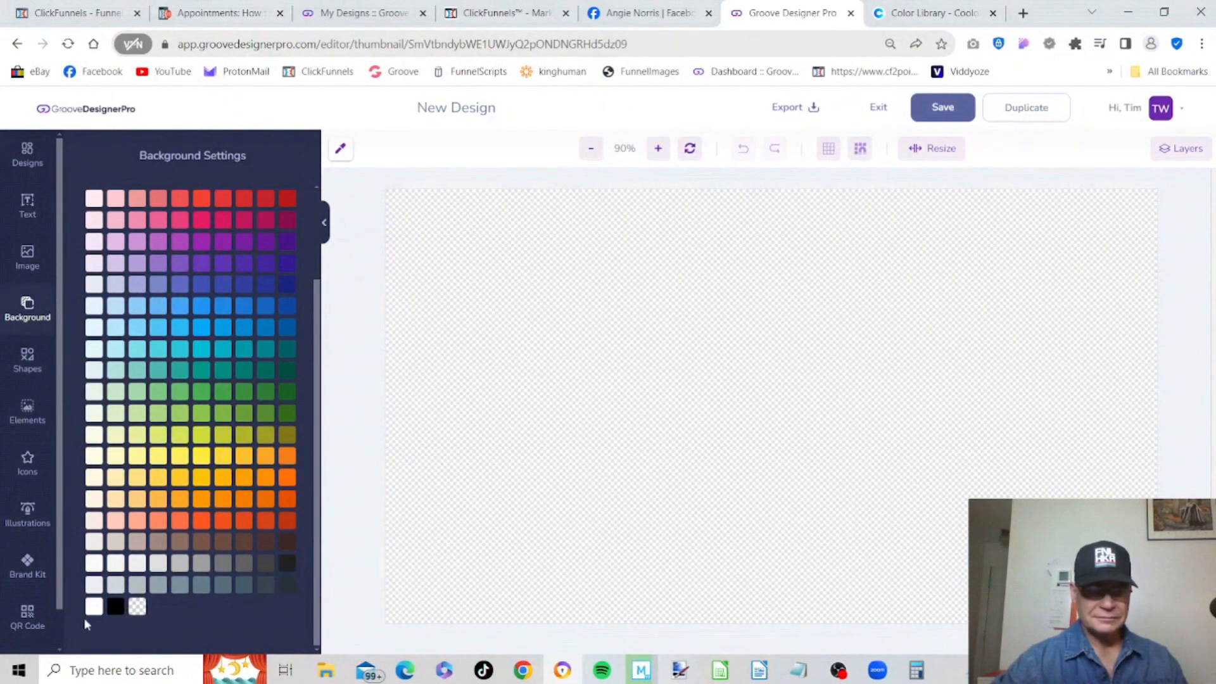
{"action": "left_click", "coordinate": [116, 606]}
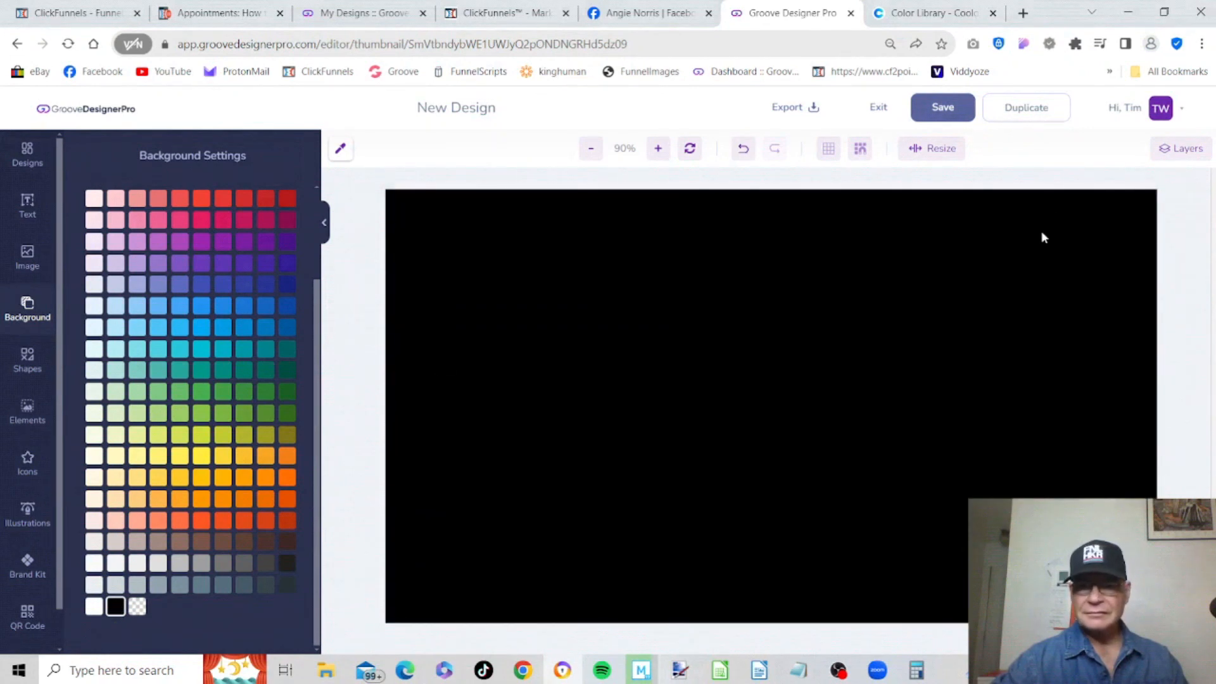
- Switch to the Coolors color library, show the yellow shades and copy the Mikado yellow code FFC40C
{"action": "left_click", "coordinate": [943, 14]}
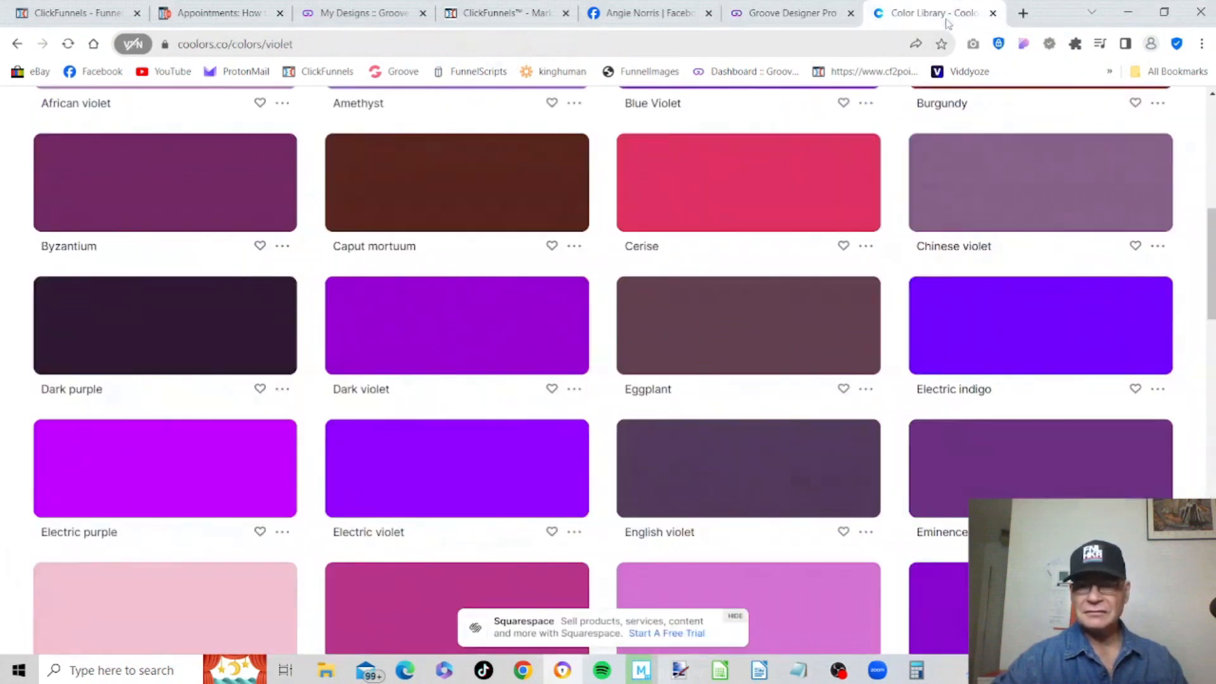
{"action": "scroll", "coordinate": [608, 342], "scroll_direction": "up", "scroll_amount": 8}
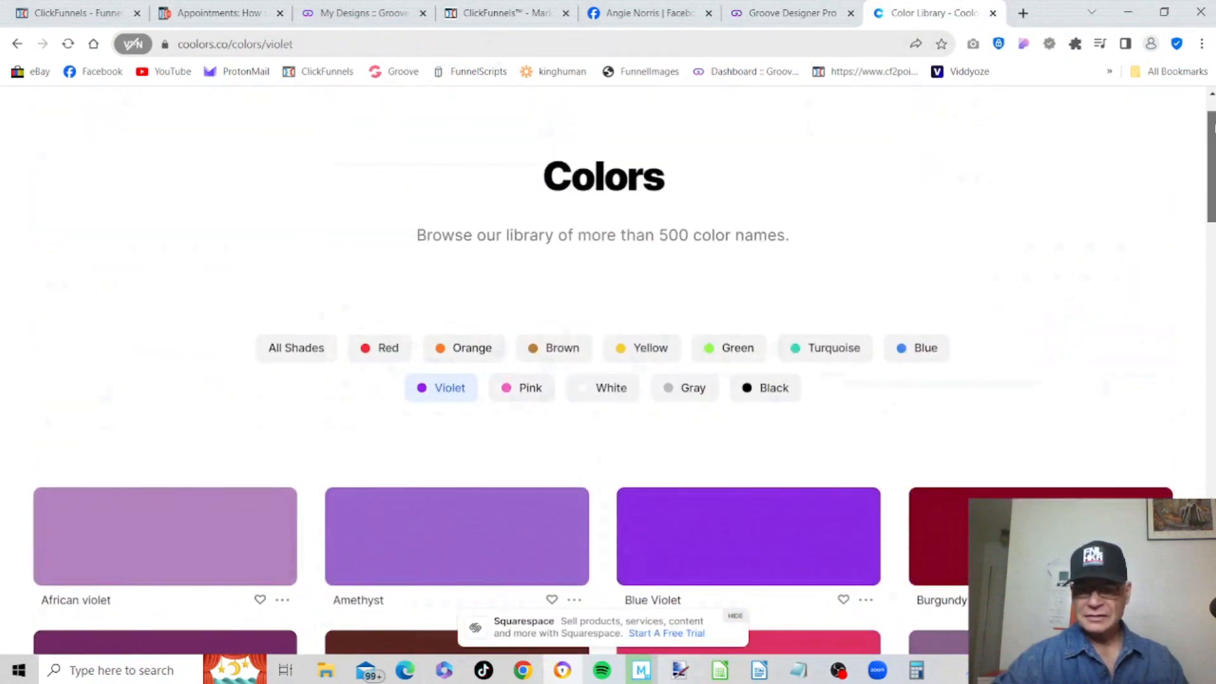
{"action": "left_click", "coordinate": [642, 355]}
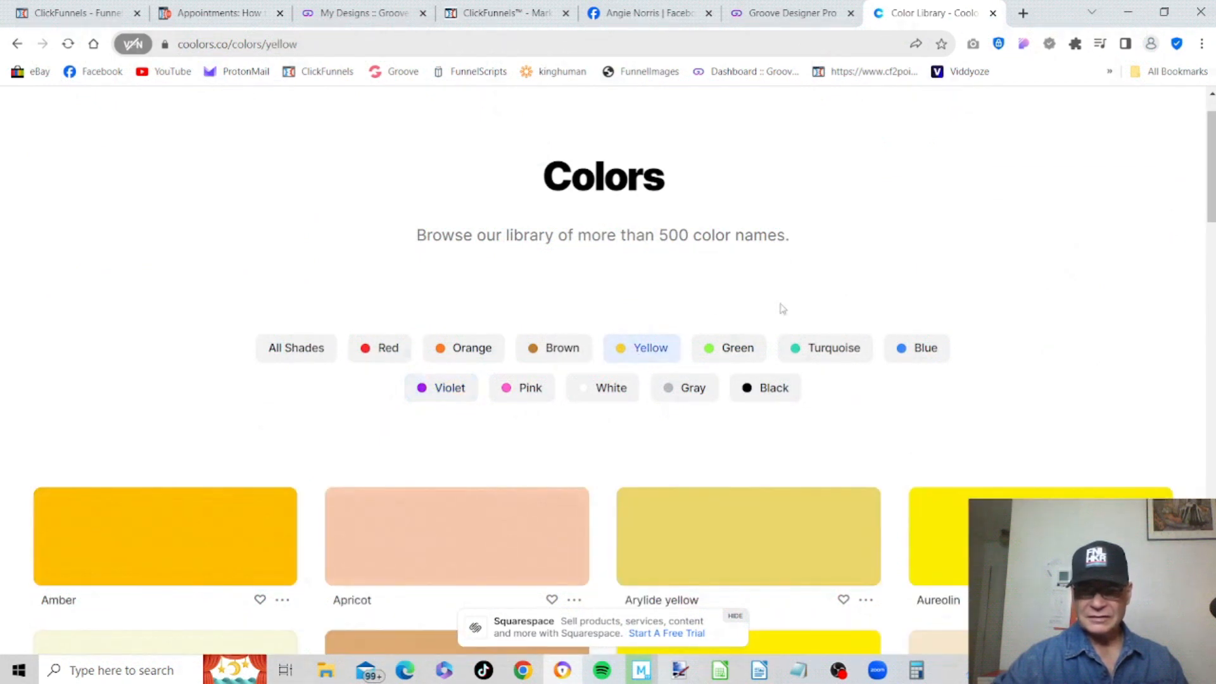
{"action": "scroll", "coordinate": [1002, 340], "scroll_direction": "down", "scroll_amount": 10}
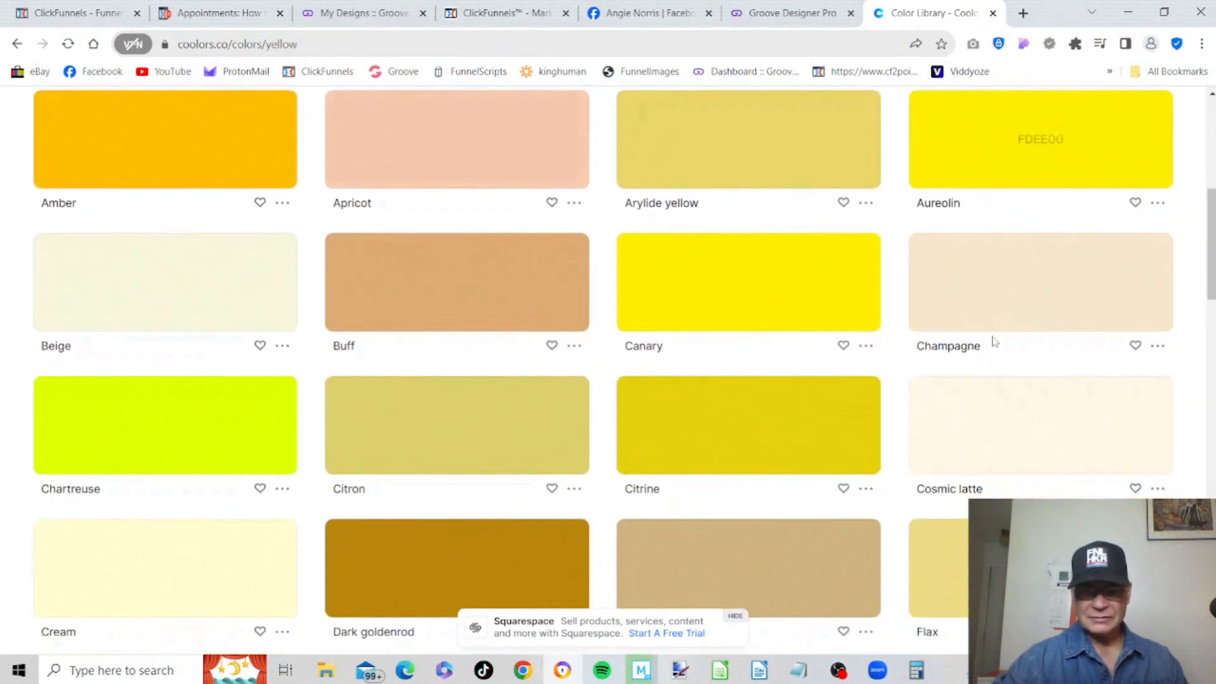
{"action": "scroll", "coordinate": [993, 342], "scroll_direction": "down", "scroll_amount": 3}
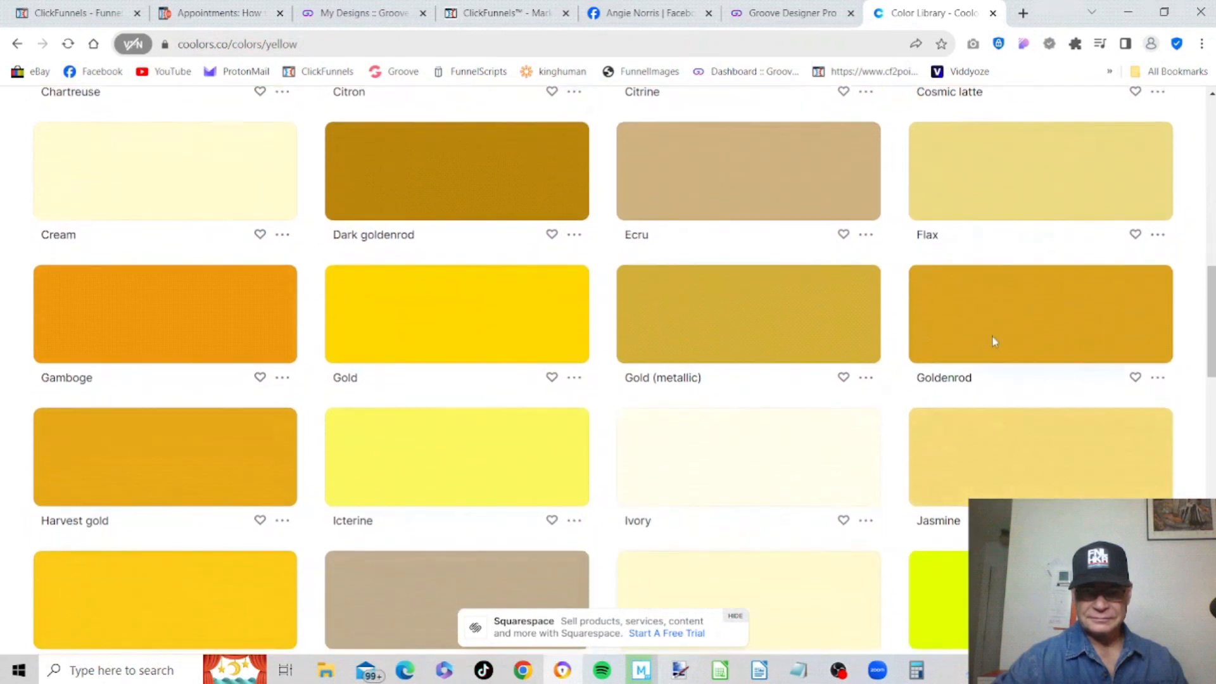
{"action": "scroll", "coordinate": [992, 342], "scroll_direction": "down", "scroll_amount": 6}
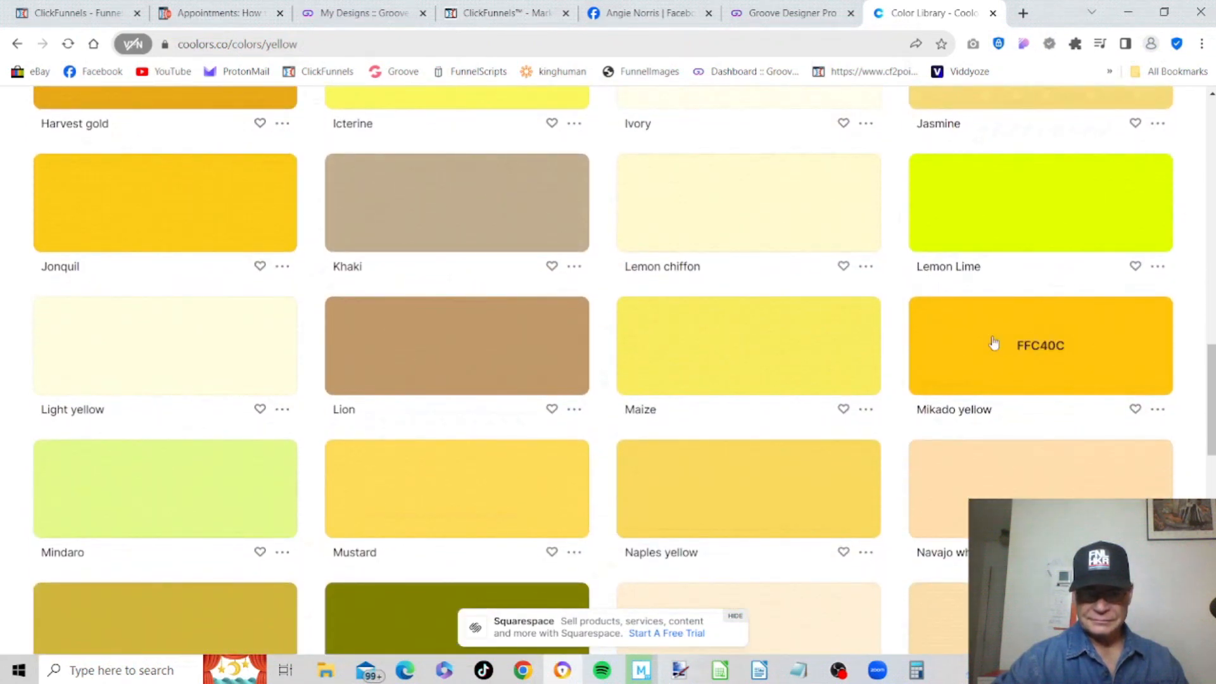
{"action": "left_click", "coordinate": [1056, 353]}
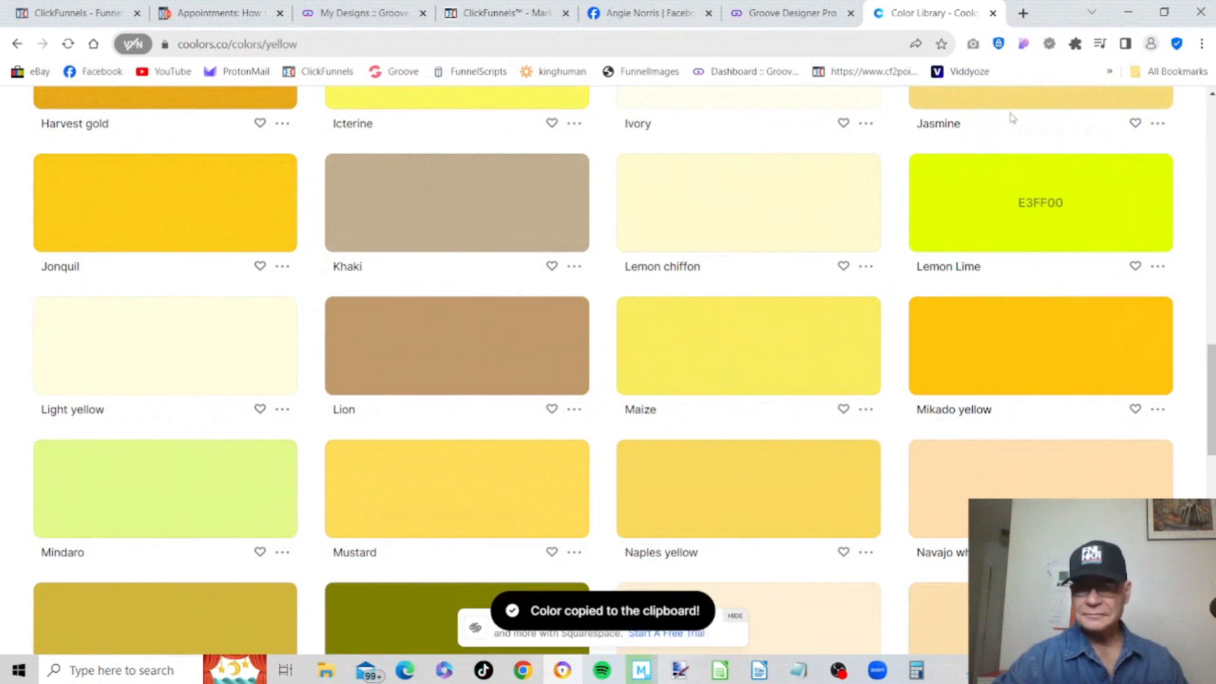
- Return to the Groove Designer Pro design and add a plain square from the basic shapes
{"action": "left_click", "coordinate": [762, 18]}
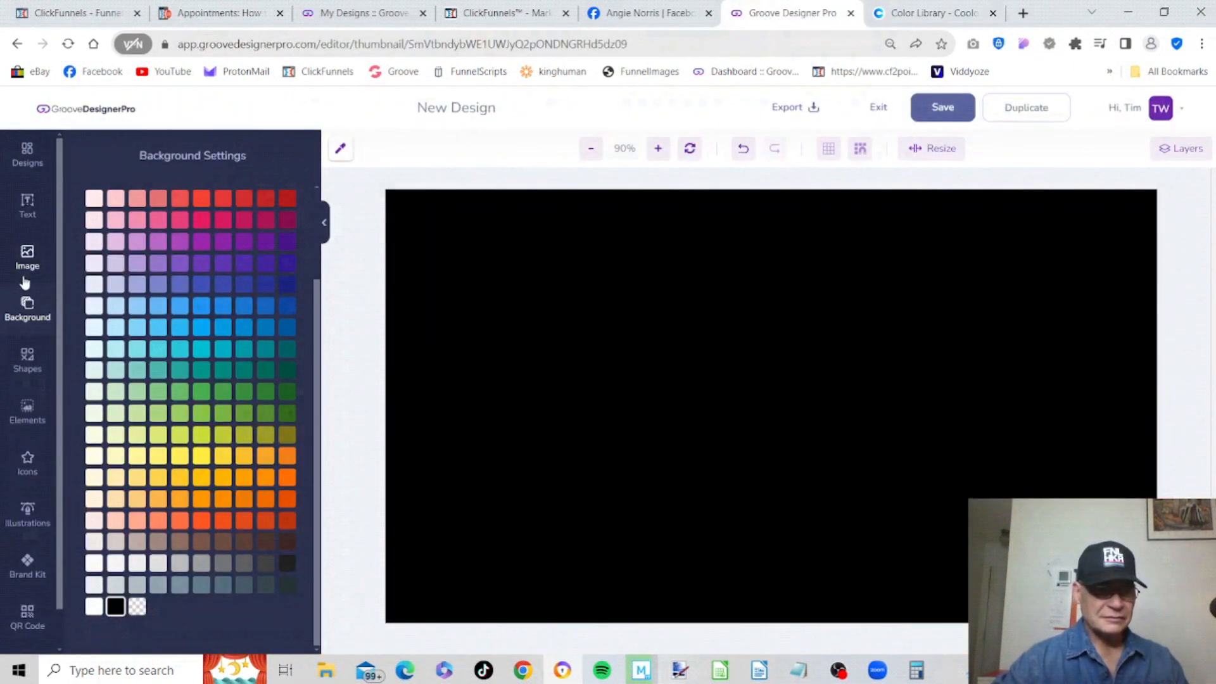
{"action": "left_click", "coordinate": [26, 356]}
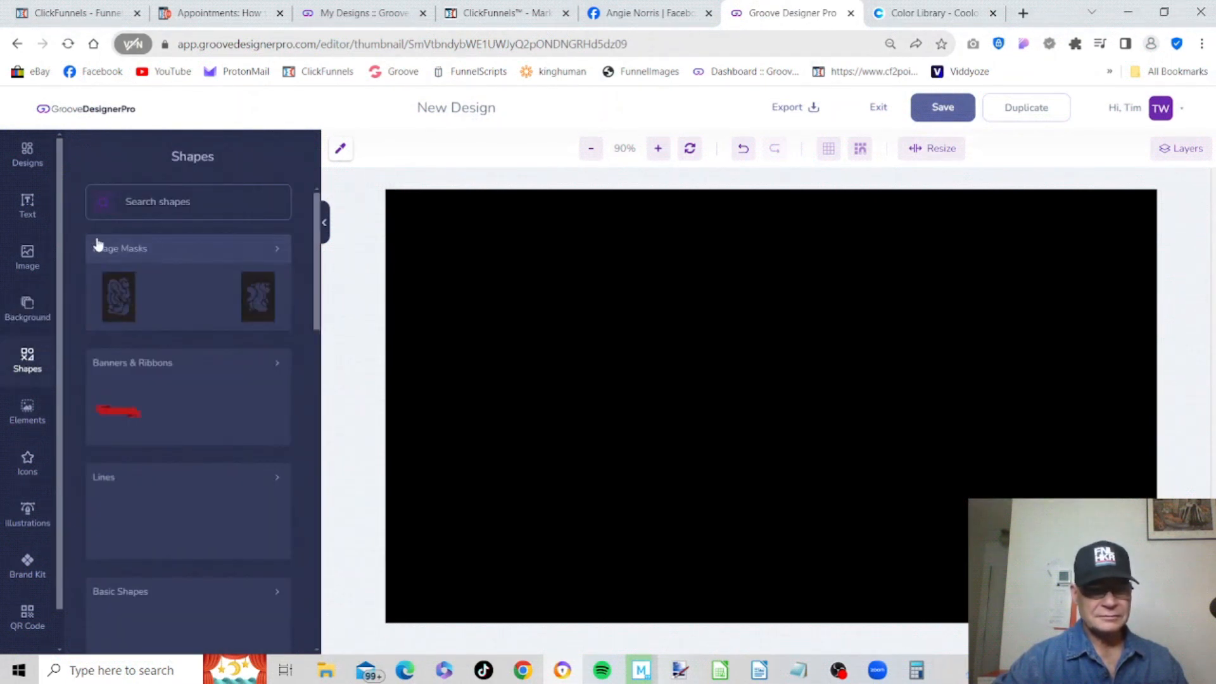
{"action": "scroll", "coordinate": [311, 233], "scroll_direction": "down", "scroll_amount": 5}
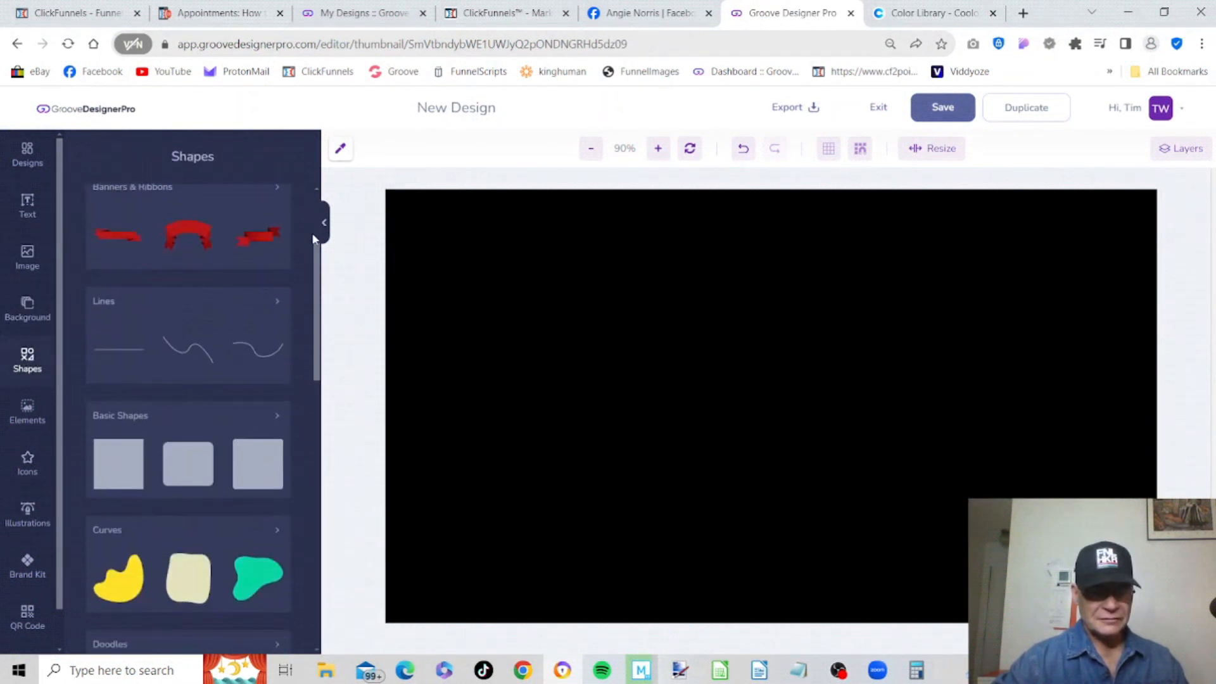
{"action": "left_click", "coordinate": [98, 321]}
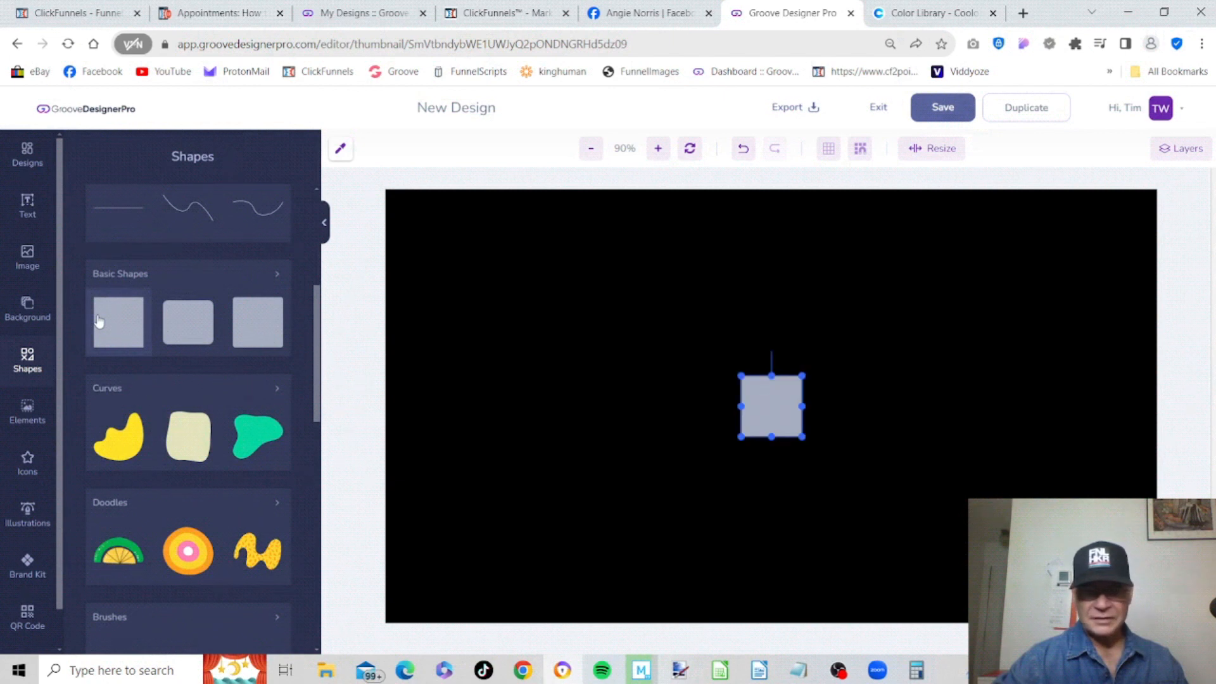
- Replace the square's fill color with the copied code FFC40C
{"action": "left_click", "coordinate": [761, 399]}
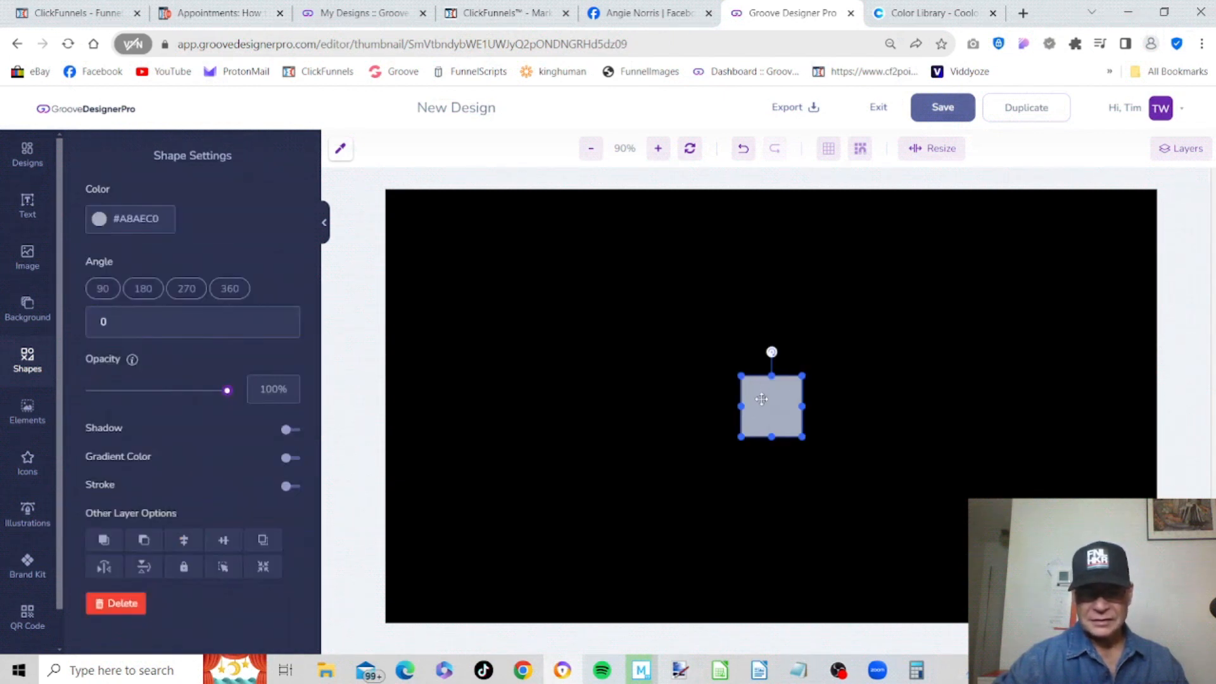
{"action": "left_click", "coordinate": [168, 222]}
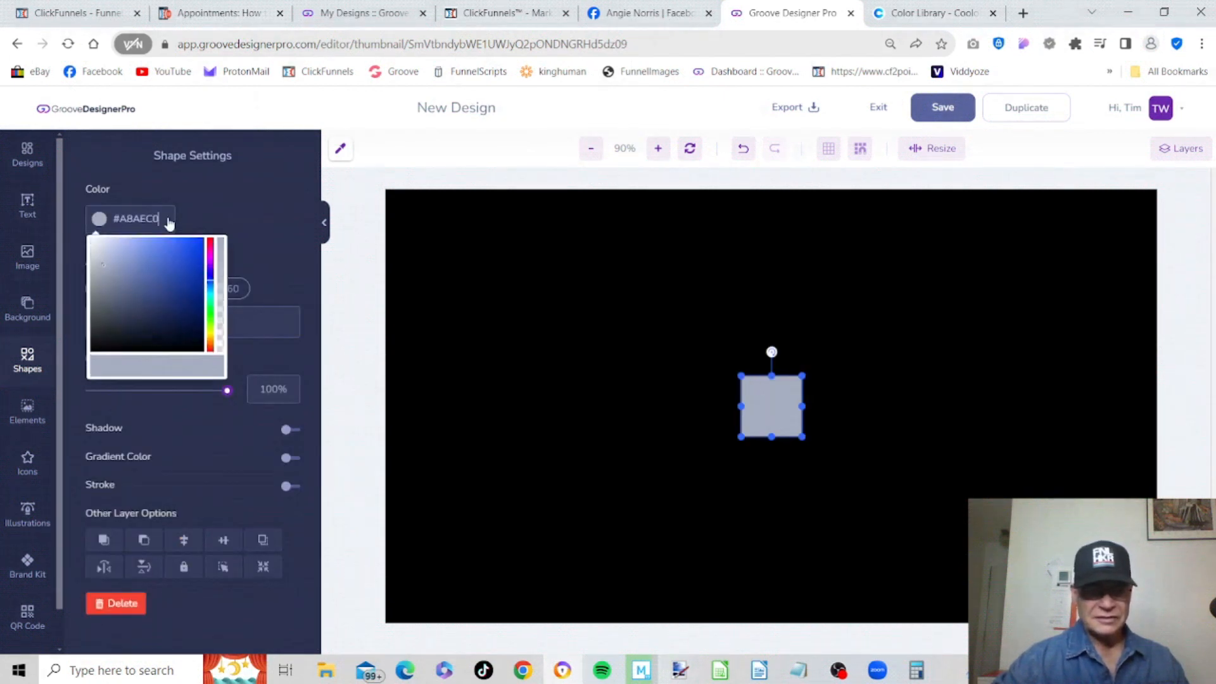
{"action": "key", "text": "BackSpace"}
{"action": "key", "text": "BackSpace"}
{"action": "key", "text": "BackSpace"}
{"action": "key", "text": "BackSpace"}
{"action": "key", "text": "BackSpace"}
{"action": "key", "text": "BackSpace"}
{"action": "key", "text": "BackSpace"}
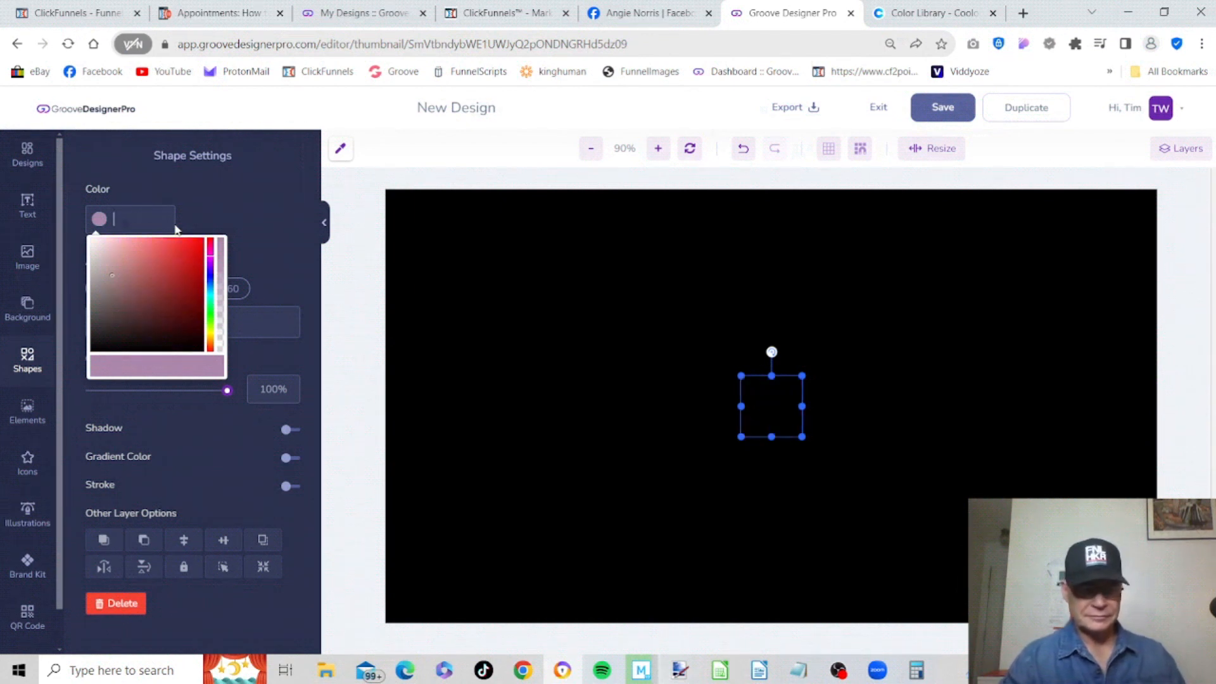
{"action": "key", "text": "ctrl+v"}
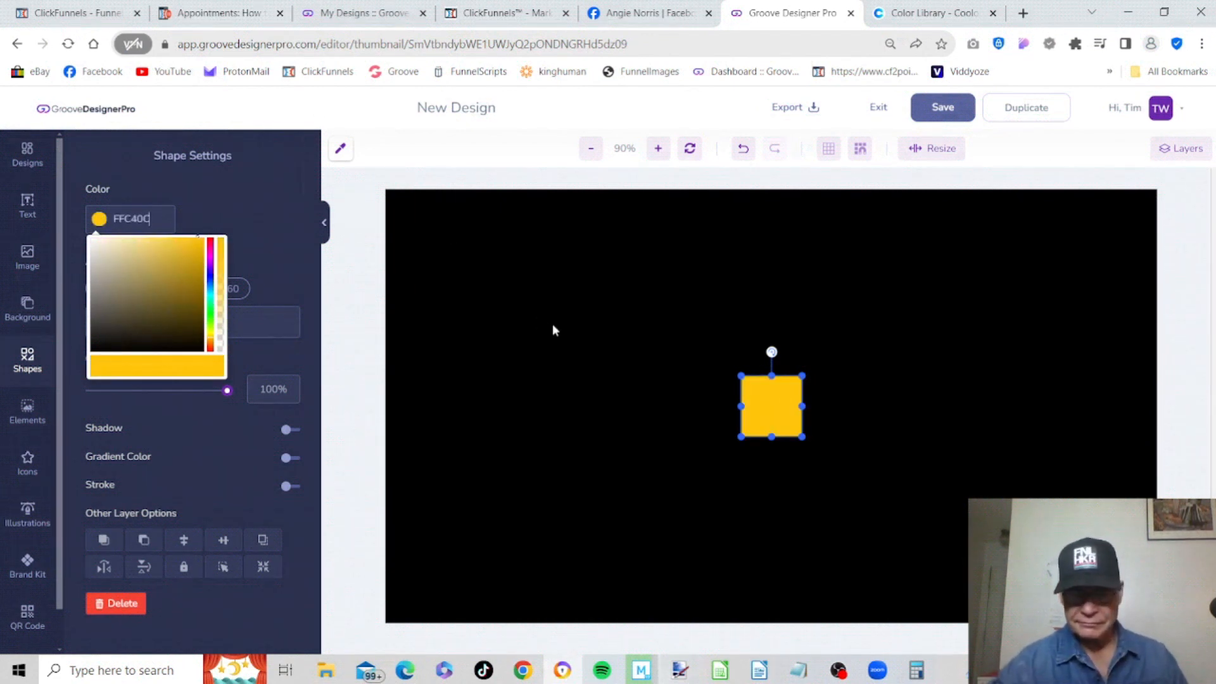
- Move the yellow square to the canvas's upper-right corner and stretch it to cover the right half at full height
{"action": "left_click_drag", "start_coordinate": [779, 404], "coordinate": [1134, 219]}
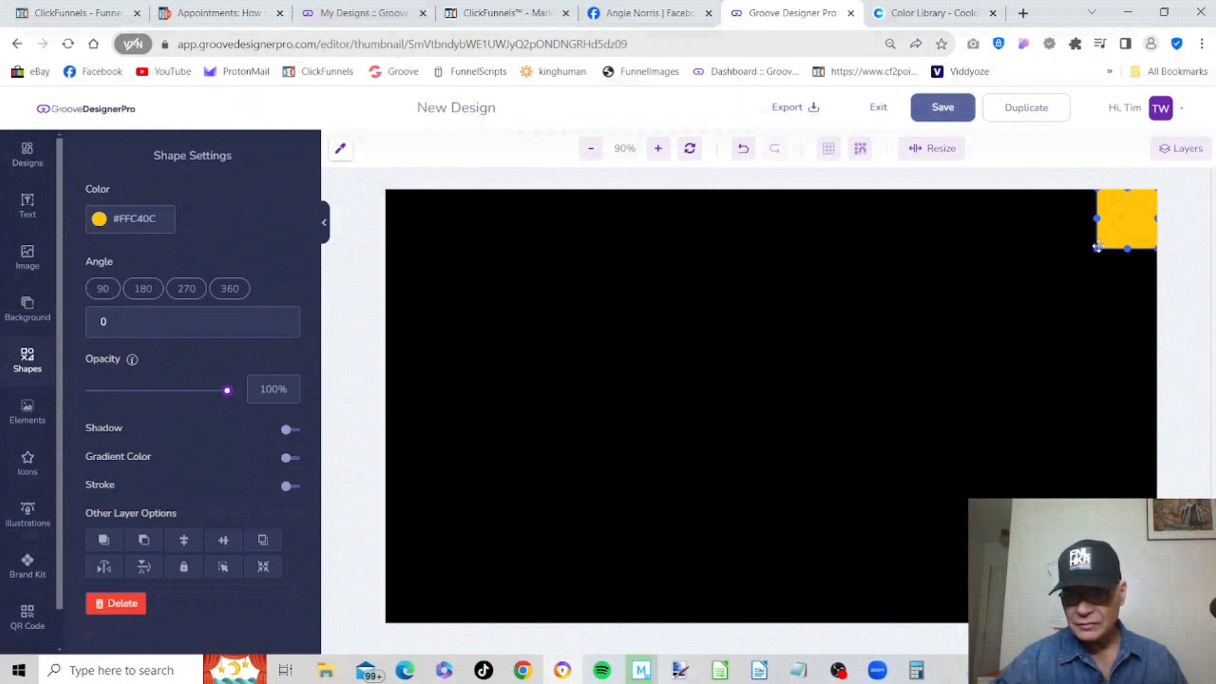
{"action": "left_click_drag", "start_coordinate": [1097, 249], "coordinate": [787, 620]}
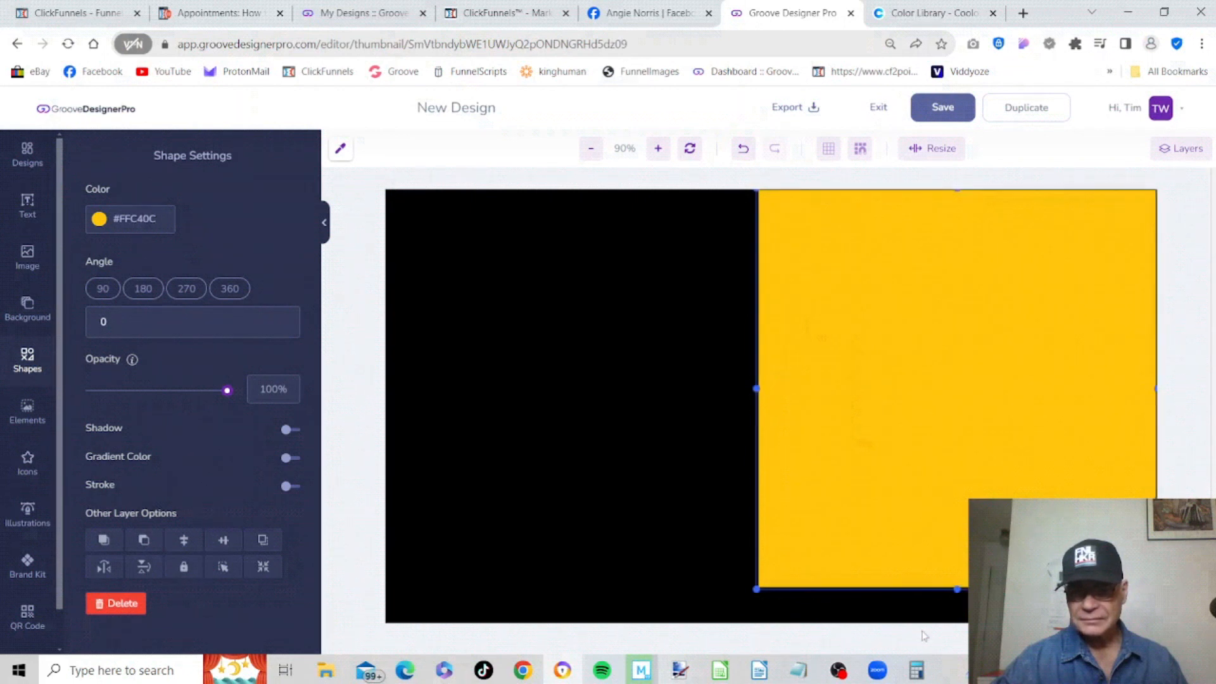
{"action": "left_click_drag", "start_coordinate": [957, 589], "coordinate": [947, 632]}
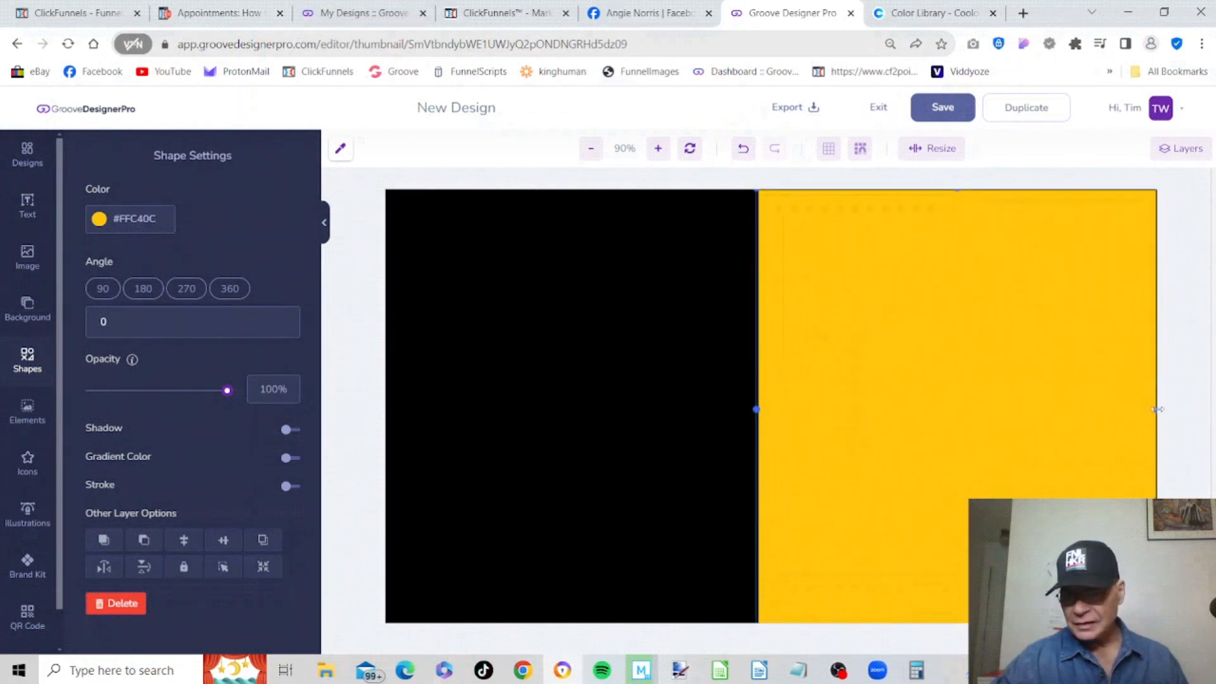
{"action": "left_click_drag", "start_coordinate": [1157, 407], "coordinate": [1165, 415]}
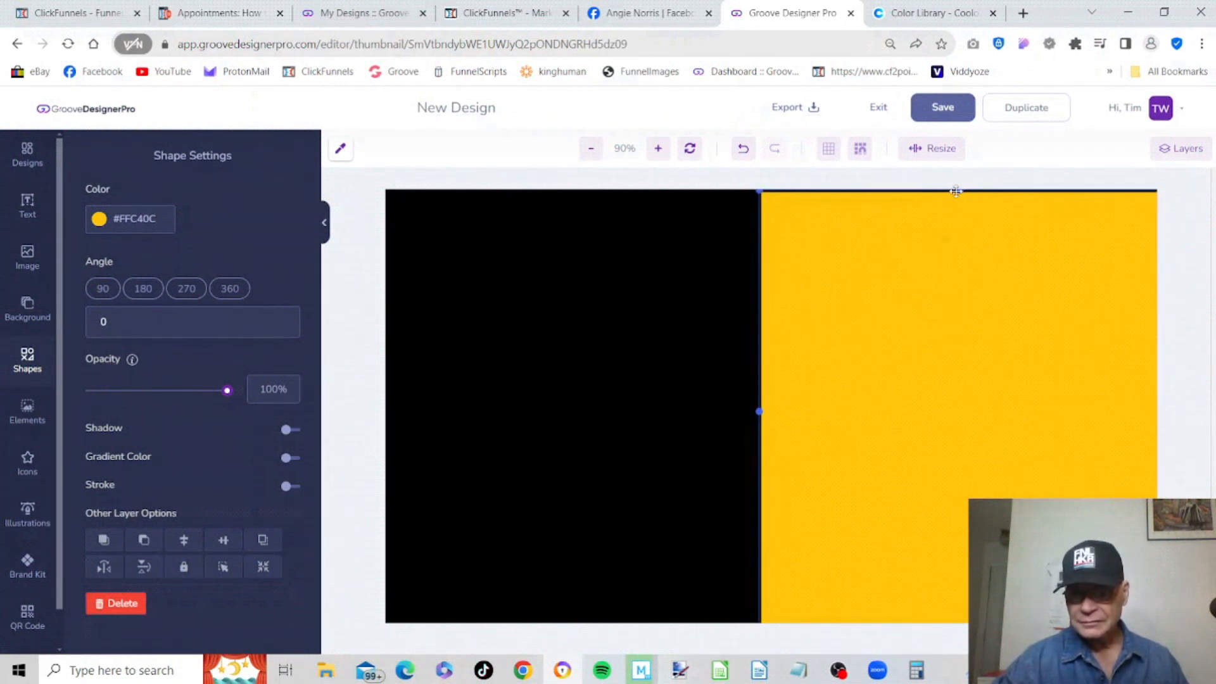
{"action": "left_click_drag", "start_coordinate": [960, 191], "coordinate": [962, 189]}
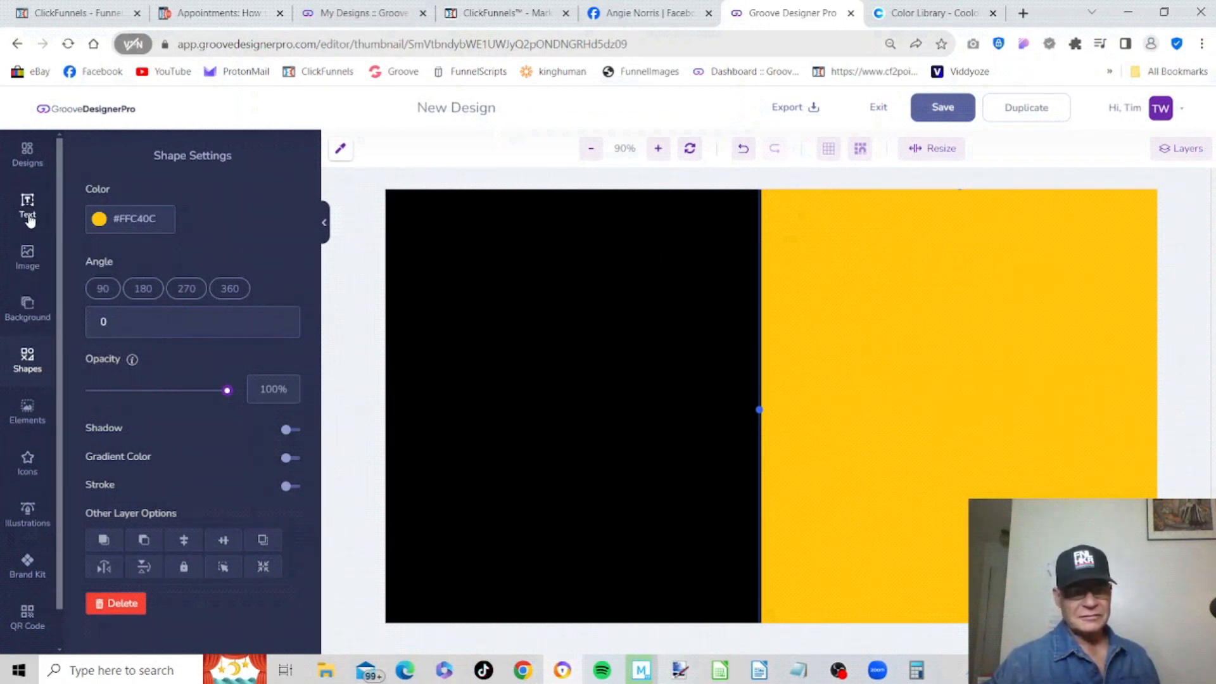
- Add the cut-out of the thinking man in a suit from the Emotions category and place it on the yellow half
{"action": "left_click", "coordinate": [27, 260]}
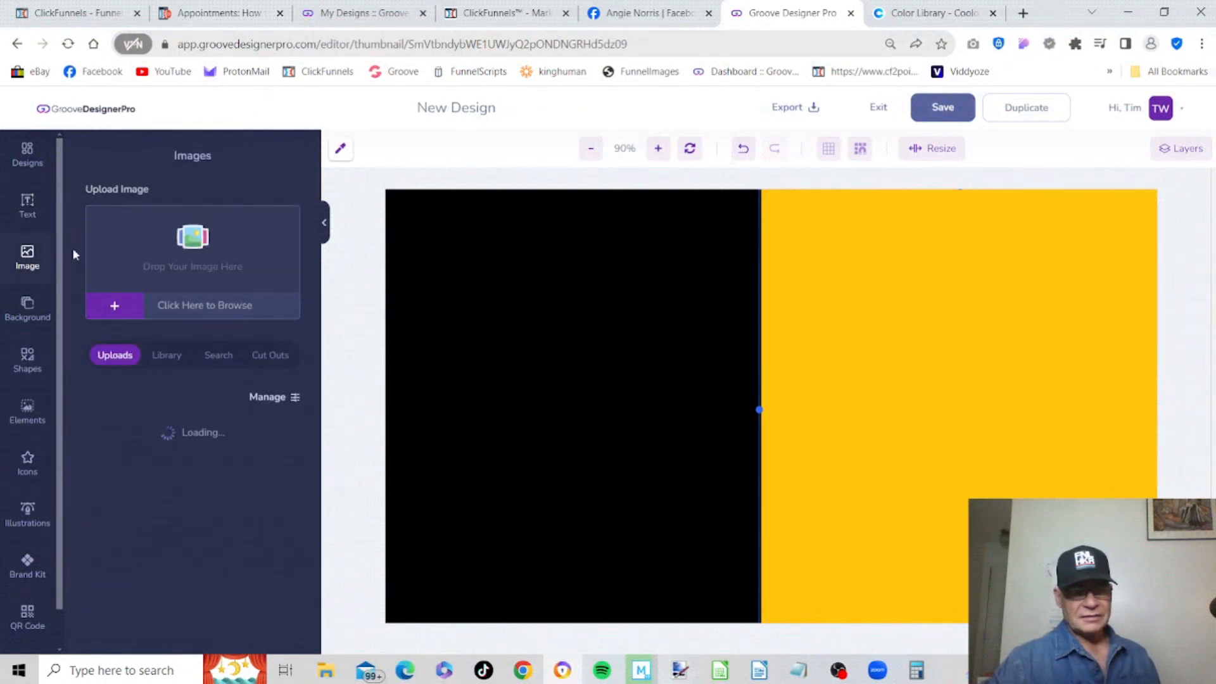
{"action": "left_click", "coordinate": [265, 357]}
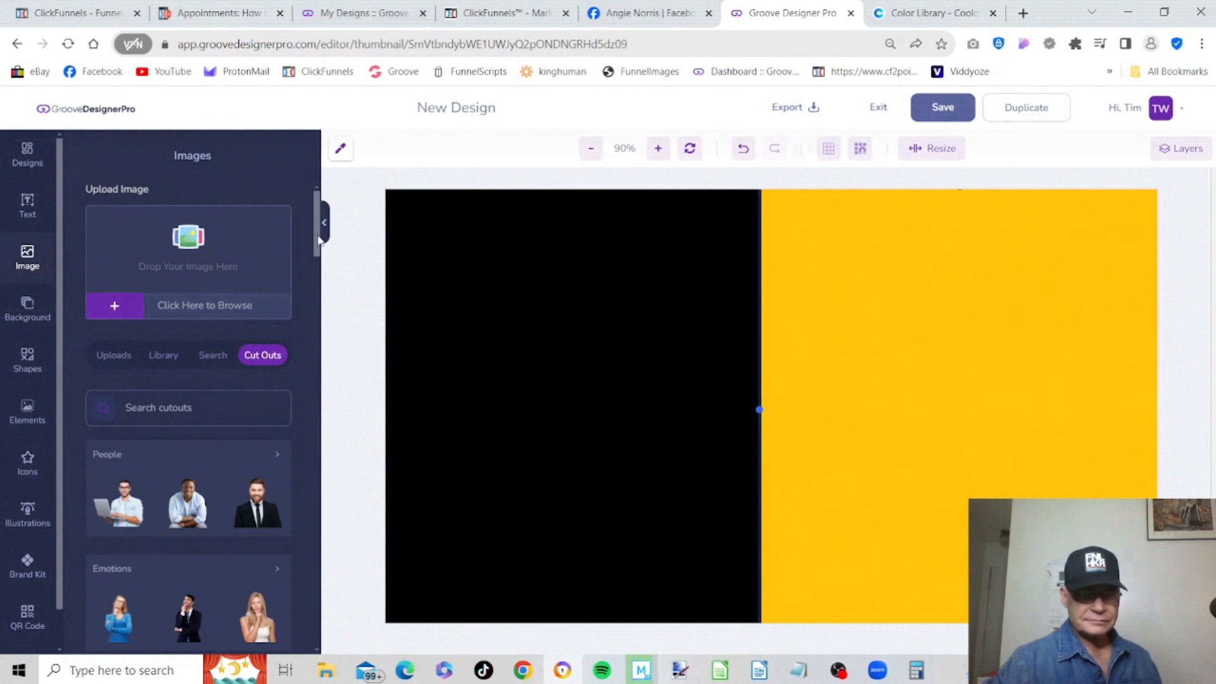
{"action": "scroll", "coordinate": [319, 240], "scroll_direction": "down", "scroll_amount": 4}
{"action": "scroll", "coordinate": [320, 240], "scroll_direction": "down", "scroll_amount": 1}
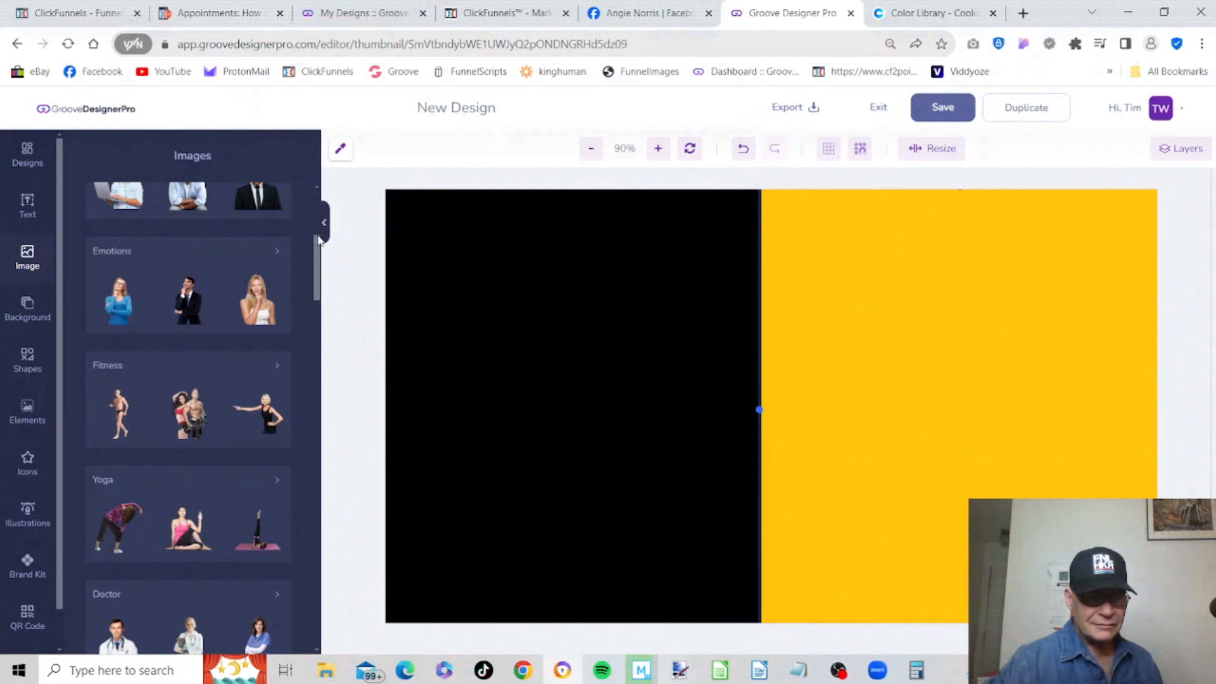
{"action": "left_click", "coordinate": [187, 305]}
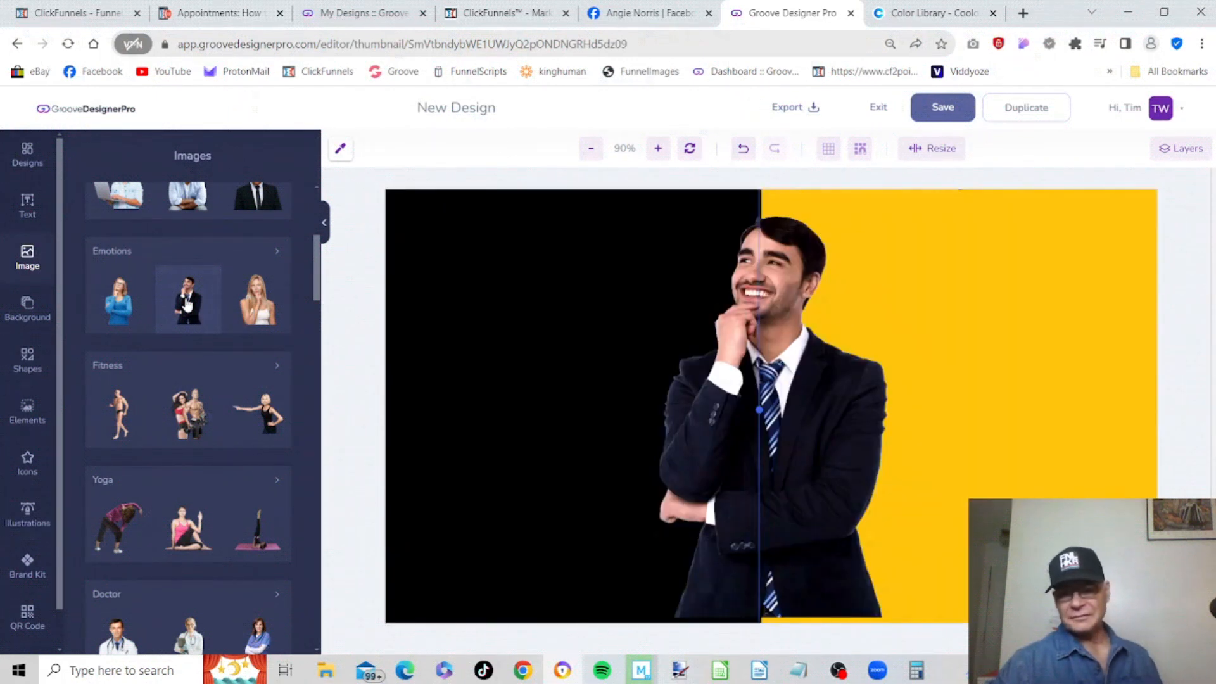
{"action": "left_click_drag", "start_coordinate": [781, 427], "coordinate": [988, 428]}
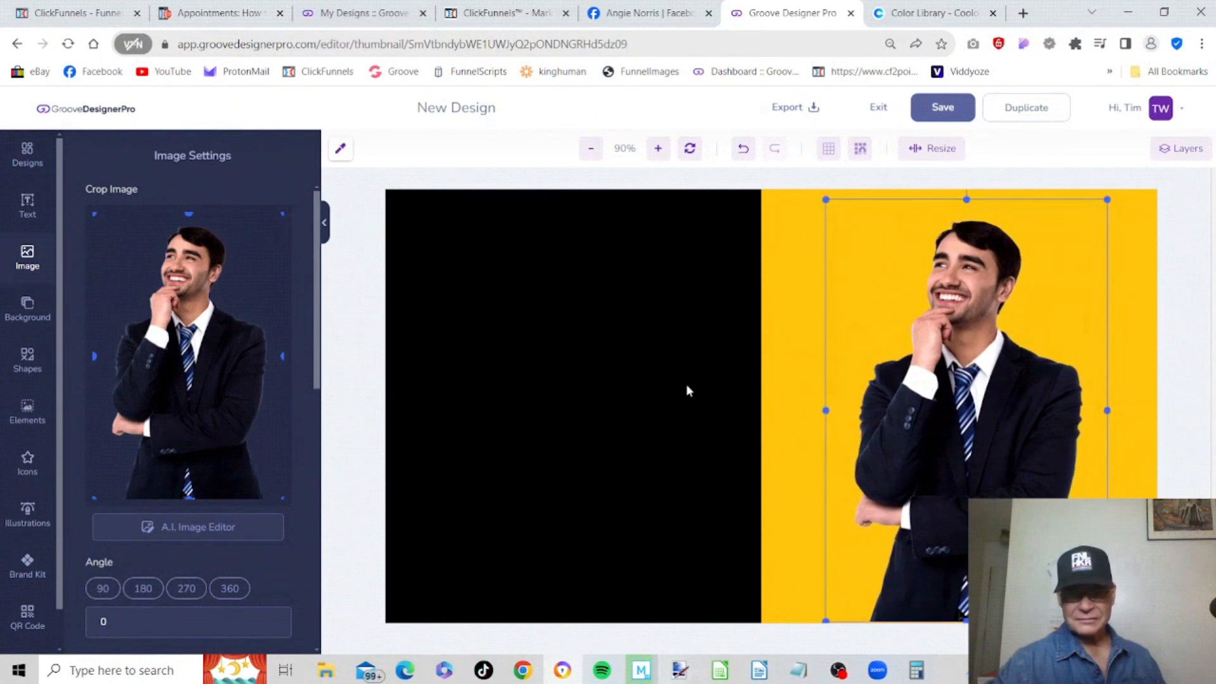
{"action": "left_click", "coordinate": [478, 347]}
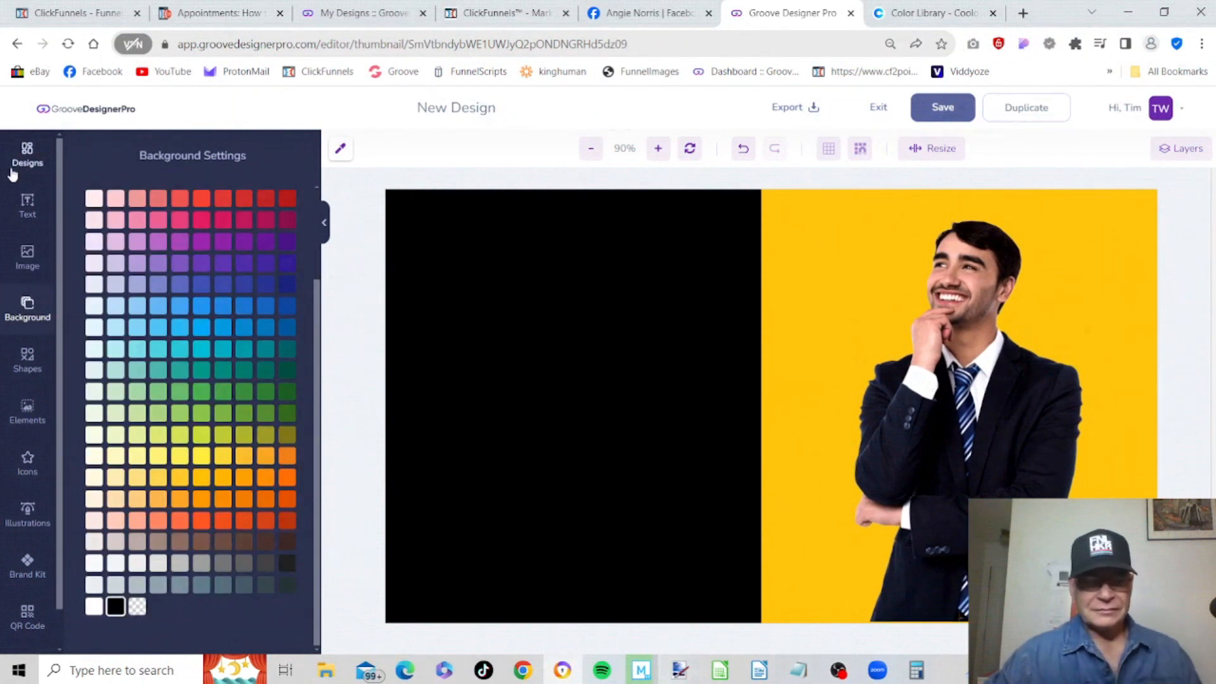
- Add a new text layer, place it near the top of the black half and color it white (#FFFFFF)
{"action": "left_click", "coordinate": [27, 200]}
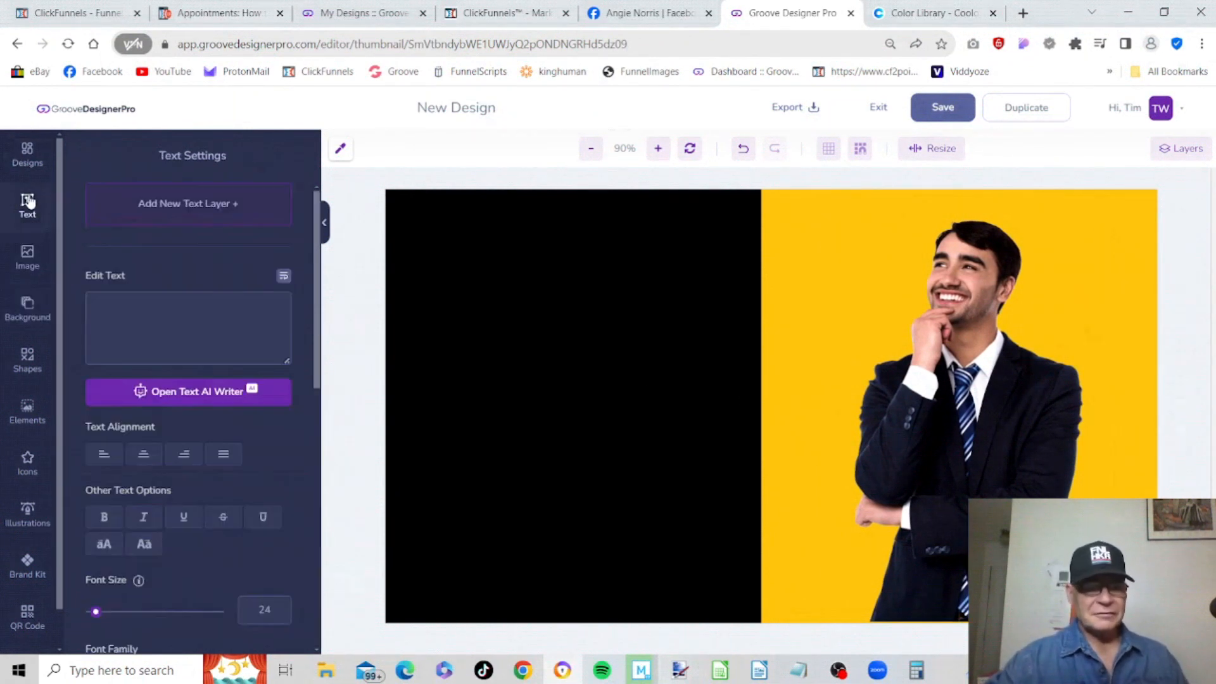
{"action": "left_click", "coordinate": [203, 205]}
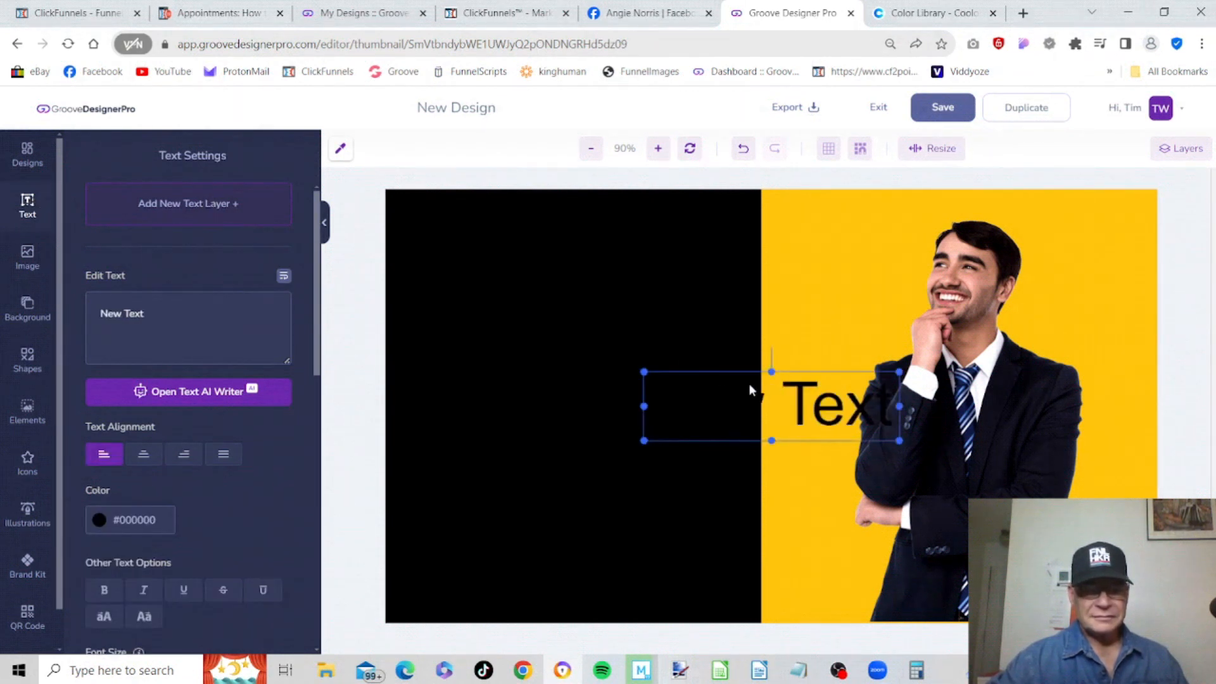
{"action": "left_click_drag", "start_coordinate": [736, 394], "coordinate": [578, 271]}
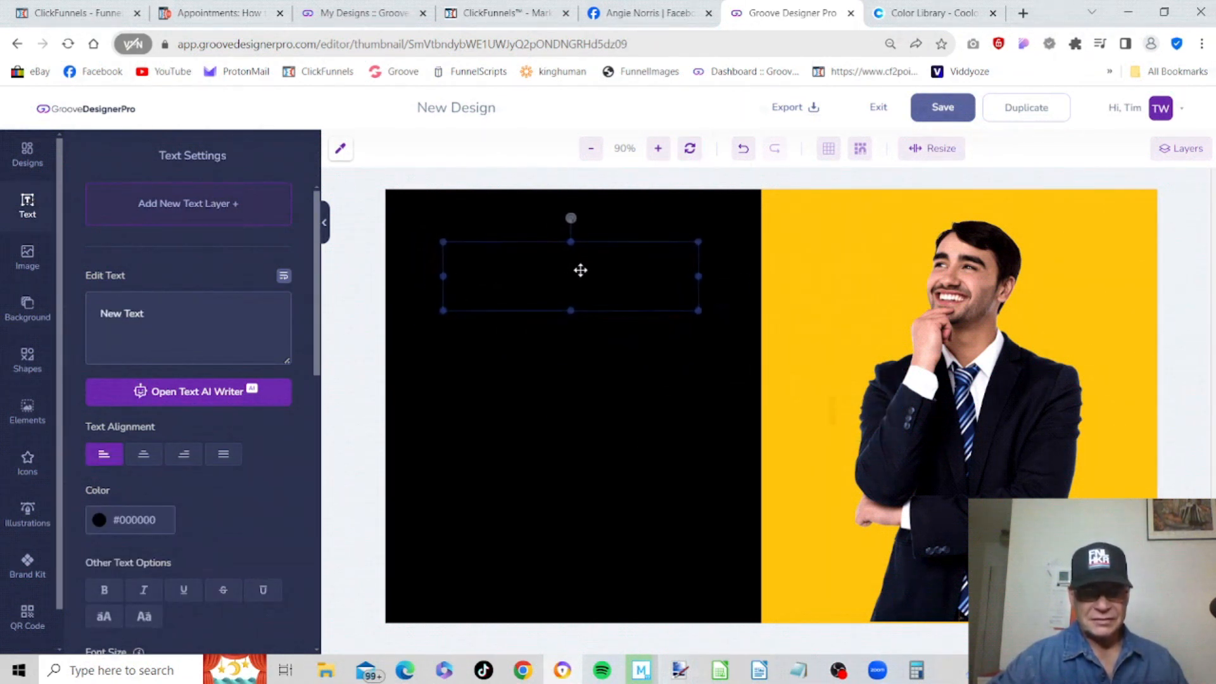
{"action": "left_click", "coordinate": [158, 523]}
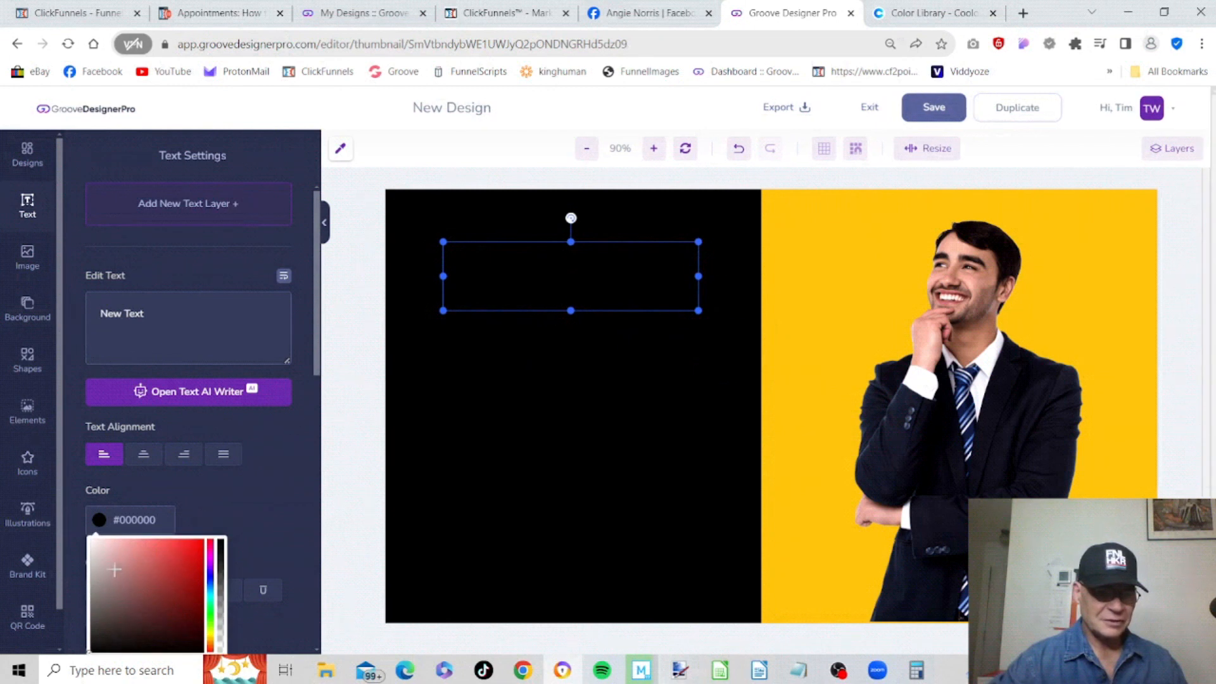
{"action": "left_click", "coordinate": [91, 537]}
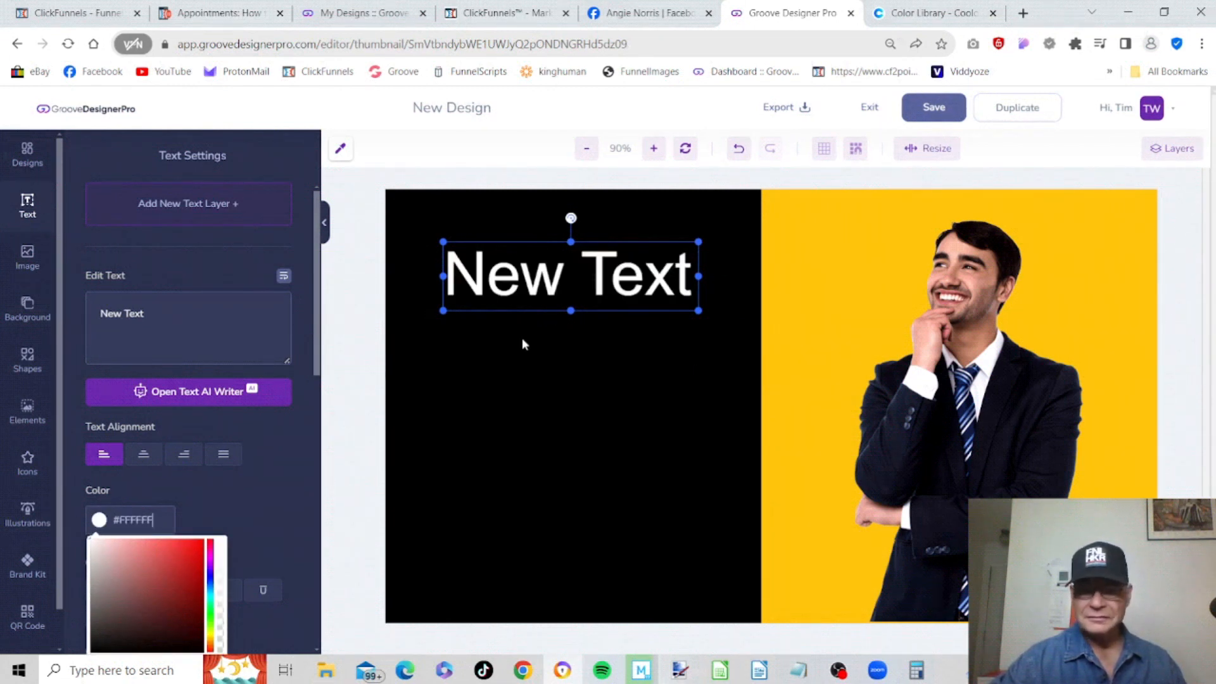
- Replace the placeholder text with "How Do I..."
{"action": "left_click", "coordinate": [223, 308]}
{"action": "key", "text": "BackSpace"}
{"action": "key", "text": "BackSpace"}
{"action": "key", "text": "BackSpace"}
{"action": "key", "text": "BackSpace"}
{"action": "key", "text": "BackSpace"}
{"action": "key", "text": "BackSpace"}
{"action": "key", "text": "BackSpace"}
{"action": "key", "text": "BackSpace"}
{"action": "type", "text": "How Do"}
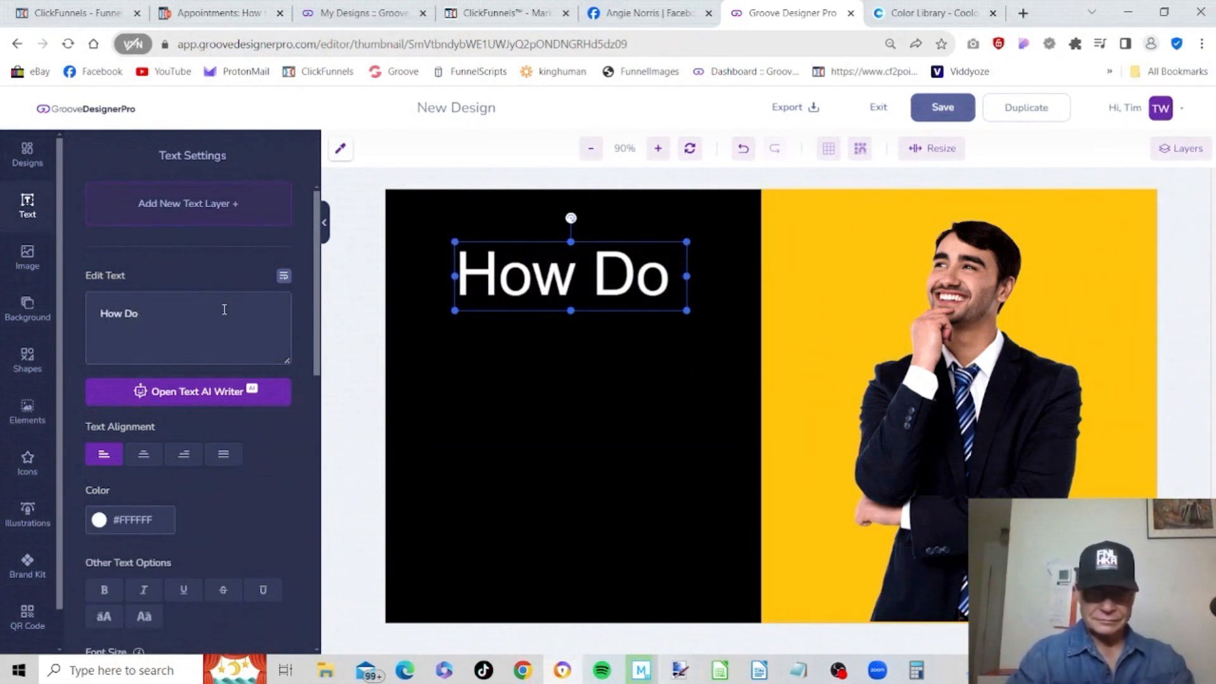
{"action": "type", "text": " I..."}
- Change the font of "How Do I..." to Reem Kufi
{"action": "scroll", "coordinate": [318, 246], "scroll_direction": "down", "scroll_amount": 1}
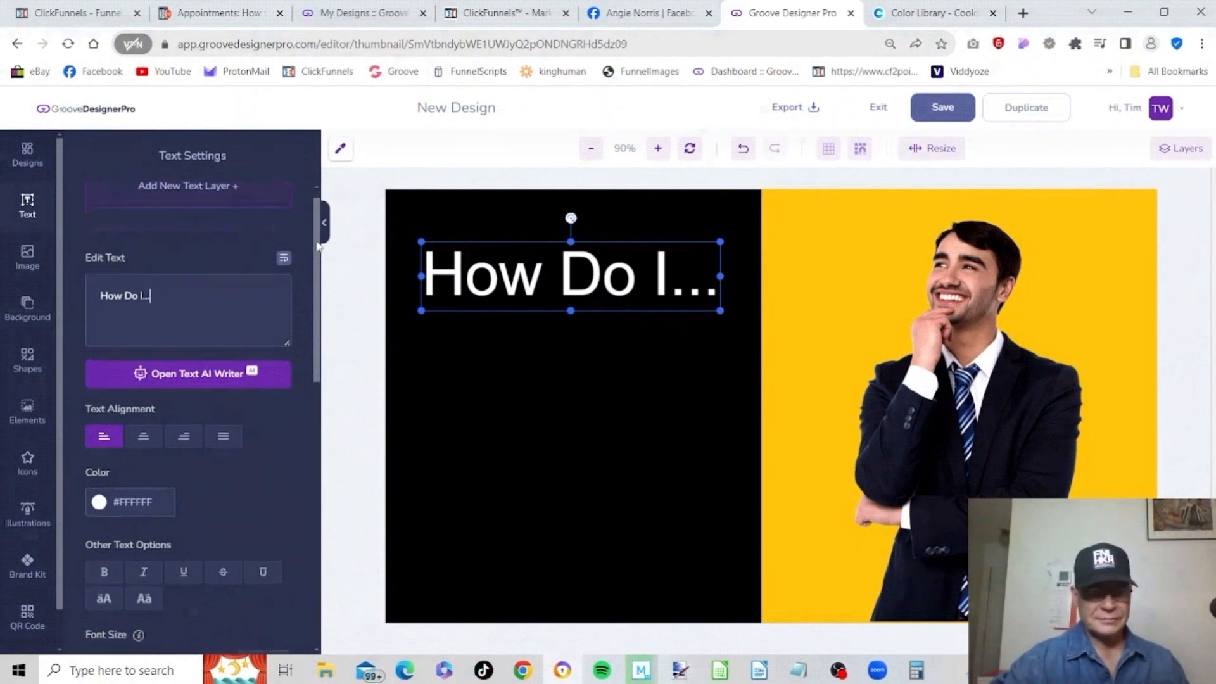
{"action": "scroll", "coordinate": [318, 246], "scroll_direction": "down", "scroll_amount": 5}
{"action": "left_click", "coordinate": [264, 442]}
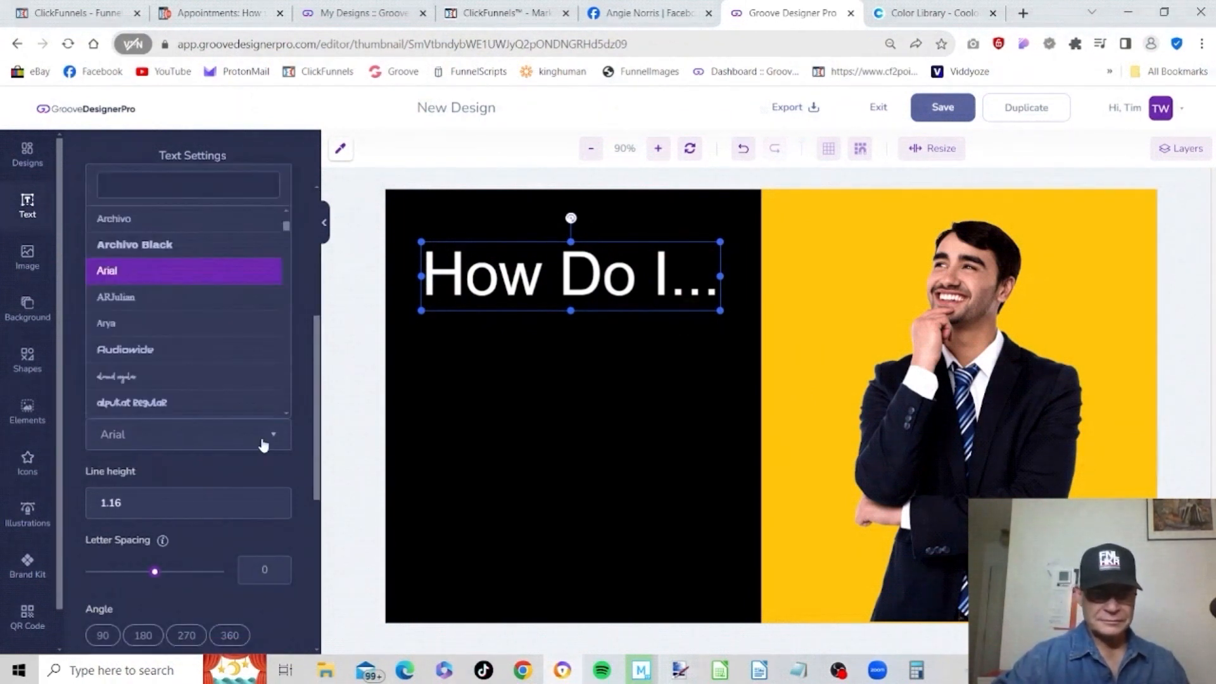
{"action": "scroll", "coordinate": [266, 405], "scroll_direction": "down", "scroll_amount": 10}
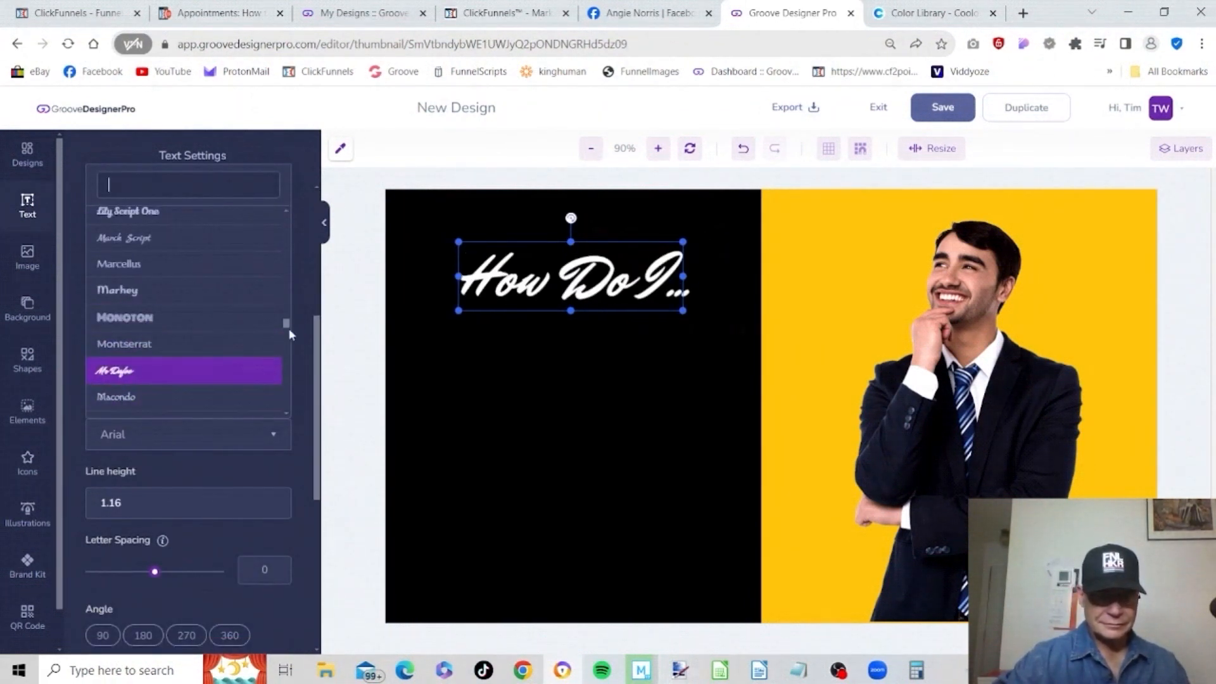
{"action": "scroll", "coordinate": [122, 282], "scroll_direction": "down", "scroll_amount": 10}
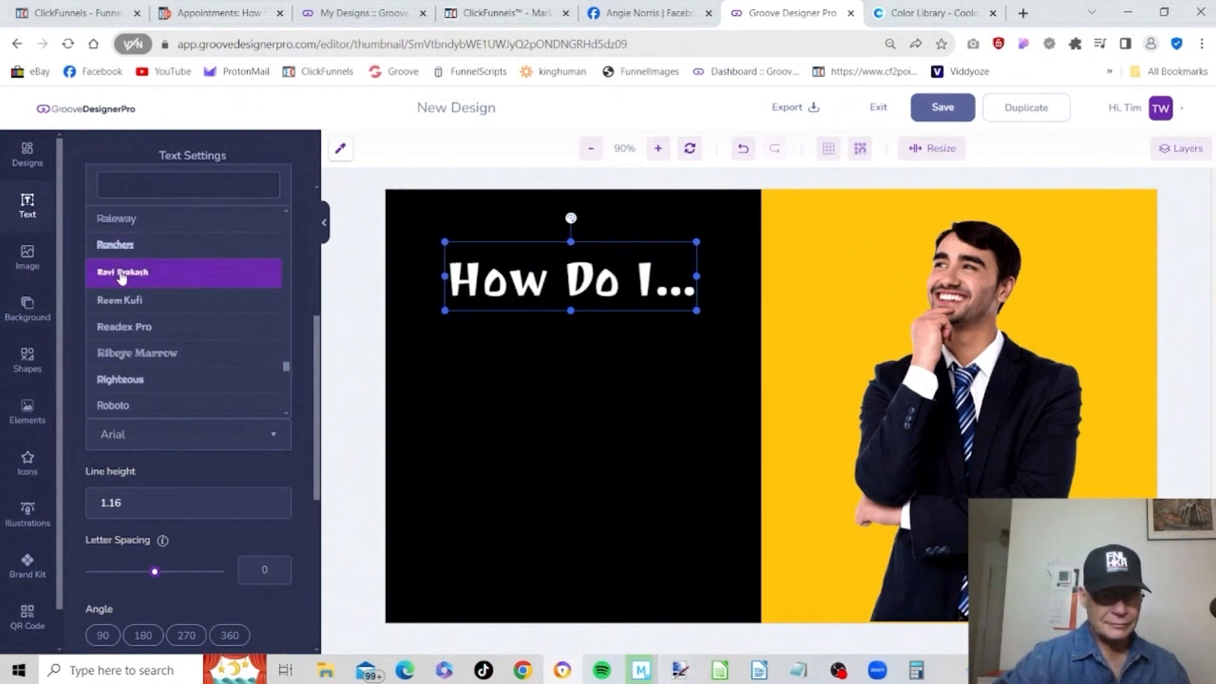
{"action": "left_click", "coordinate": [117, 303]}
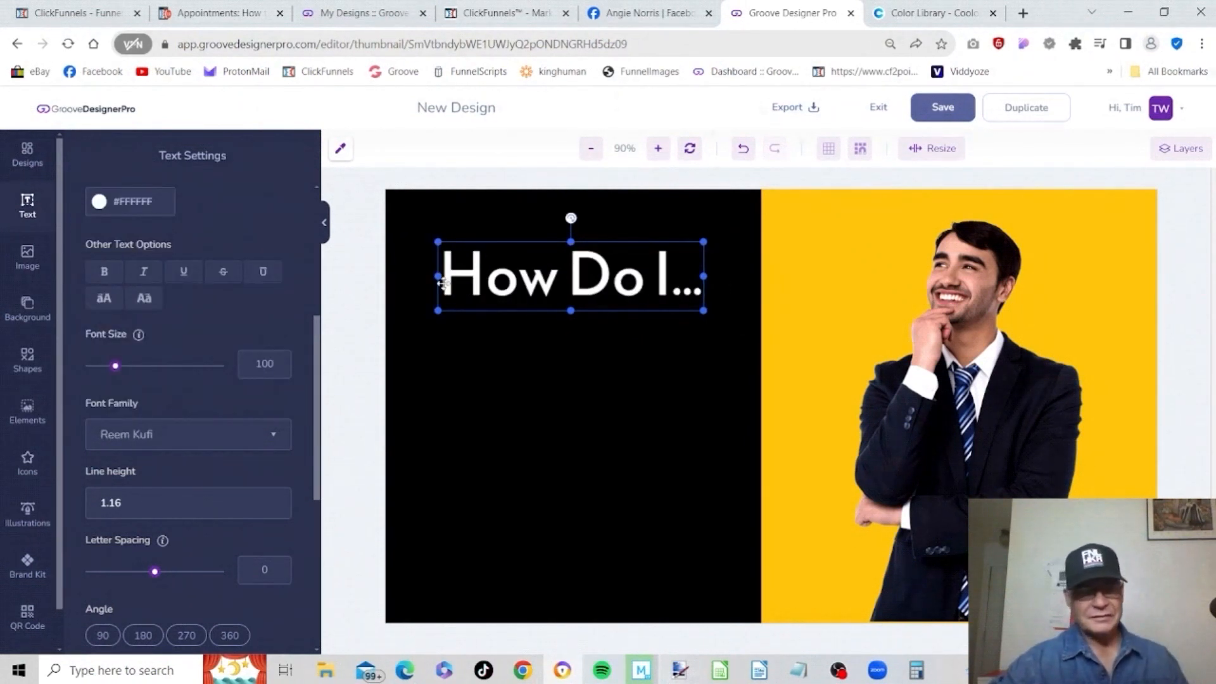
- Duplicate the "How Do I..." text and align the copy directly beneath the original
{"action": "right_click", "coordinate": [551, 276]}
{"action": "left_click", "coordinate": [585, 313]}
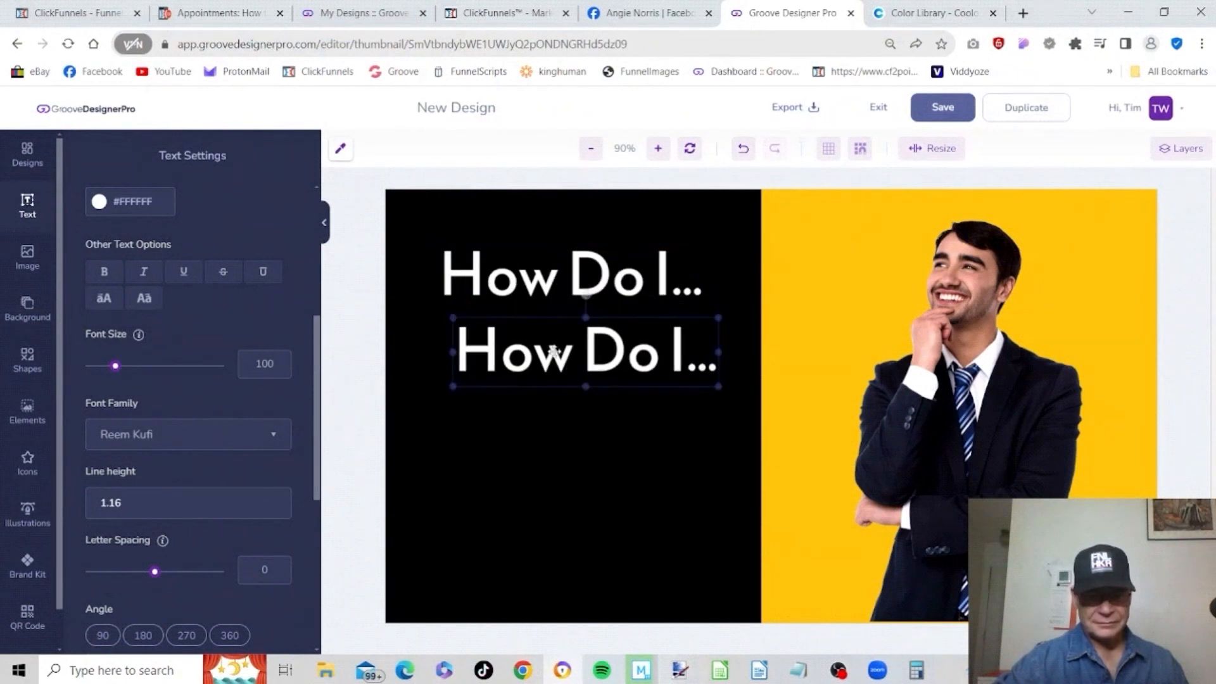
{"action": "left_click_drag", "start_coordinate": [557, 346], "coordinate": [541, 367]}
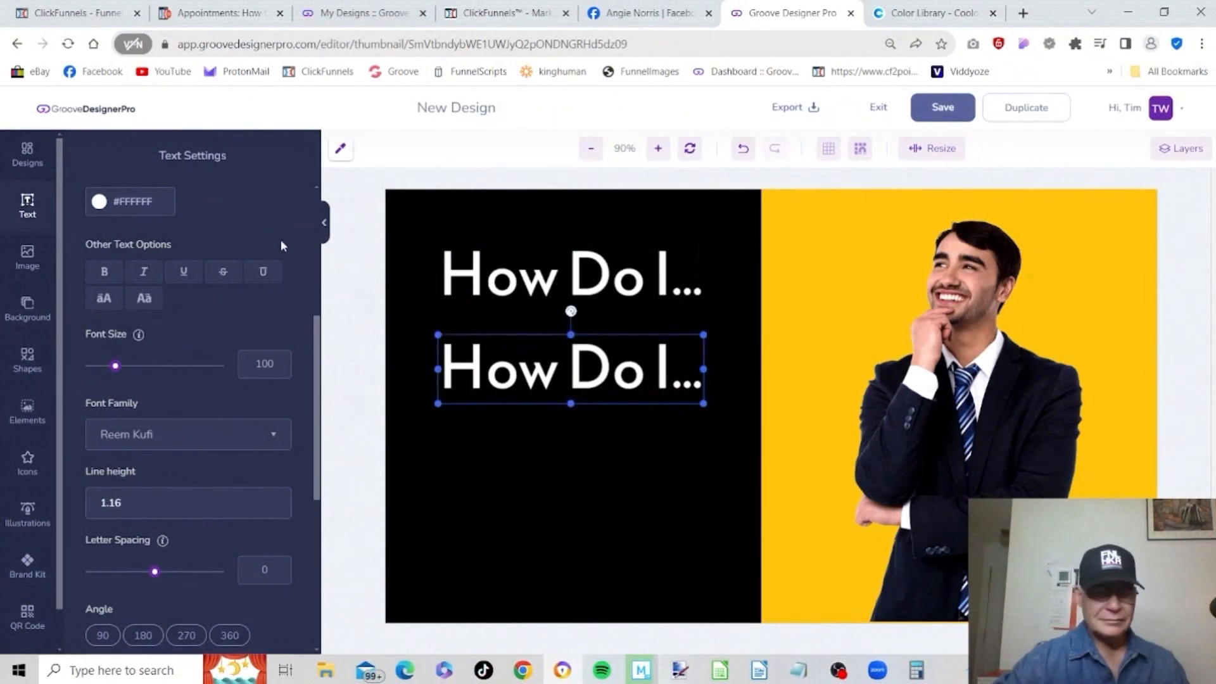
- Change the duplicated text to "Make A..." and deselect it
{"action": "scroll", "coordinate": [279, 239], "scroll_direction": "up", "scroll_amount": 5}
{"action": "left_click", "coordinate": [171, 311]}
{"action": "key", "text": "BackSpace"}
{"action": "key", "text": "BackSpace"}
{"action": "key", "text": "BackSpace"}
{"action": "key", "text": "BackSpace"}
{"action": "key", "text": "BackSpace"}
{"action": "key", "text": "BackSpace"}
{"action": "key", "text": "BackSpace"}
{"action": "key", "text": "BackSpace"}
{"action": "key", "text": "BackSpace"}
{"action": "key", "text": "BackSpace"}
{"action": "key", "text": "BackSpace"}
{"action": "type", "text": "Make A..."}
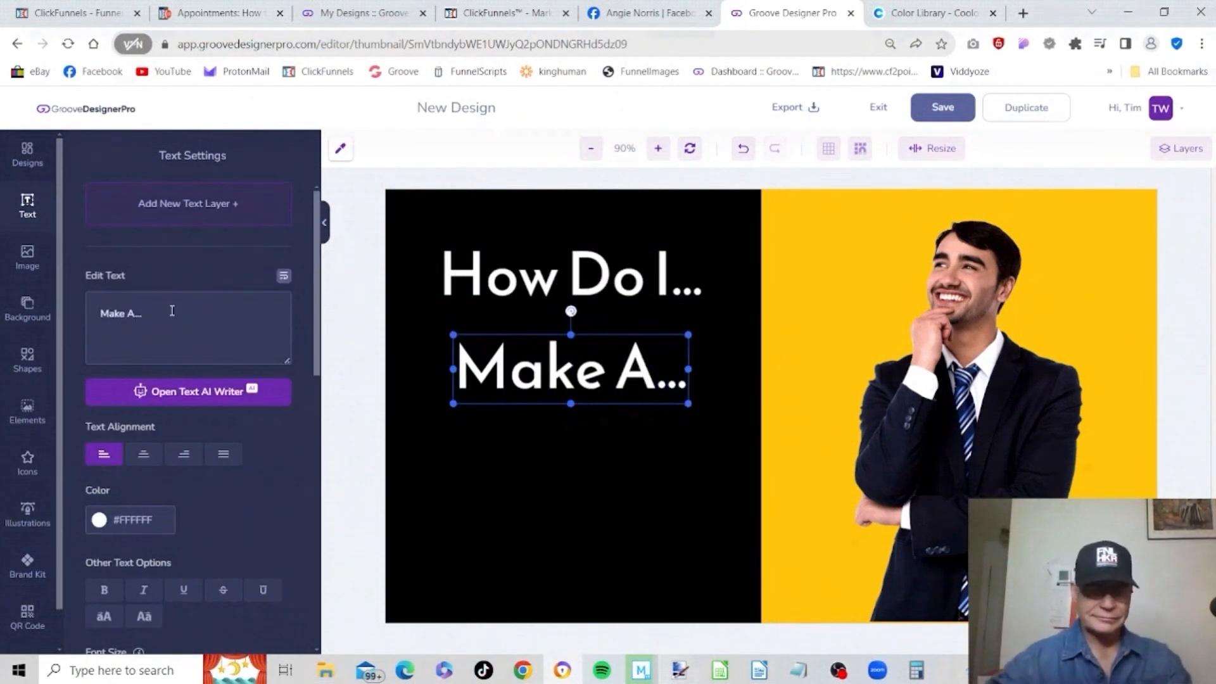
{"action": "left_click", "coordinate": [590, 430]}
- Add another text layer in the lower part of the black half and make it white (#FFFFFF)
{"action": "left_click", "coordinate": [27, 202]}
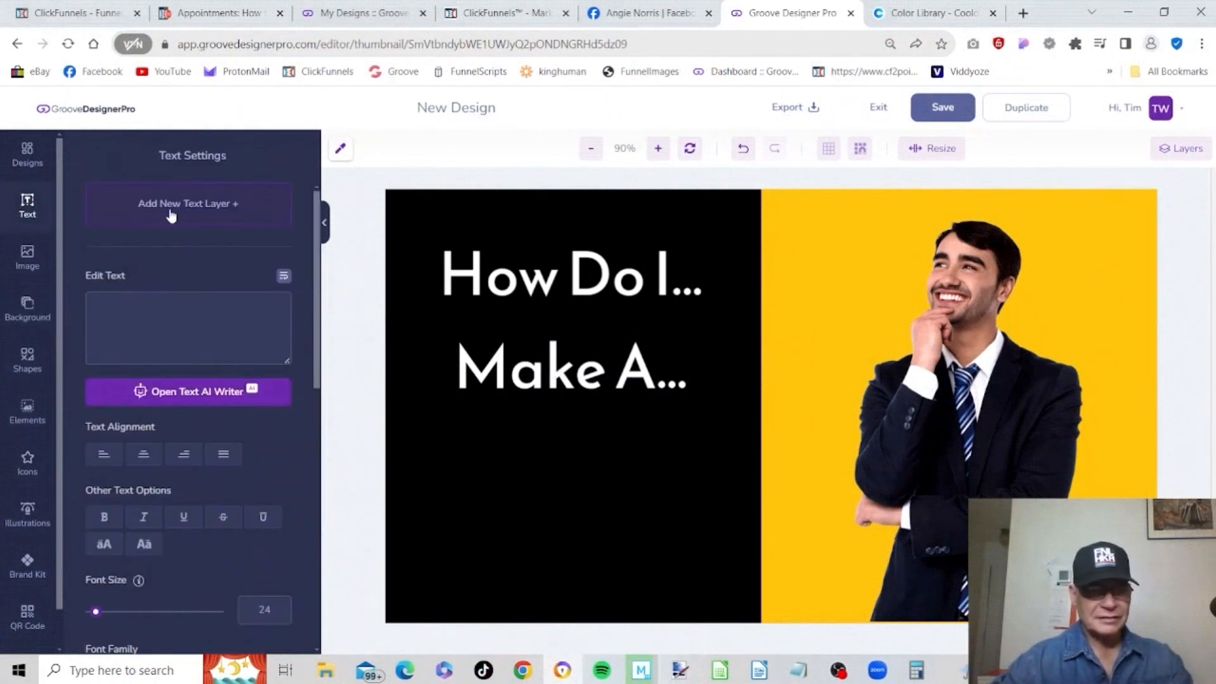
{"action": "left_click", "coordinate": [237, 204]}
{"action": "left_click", "coordinate": [143, 519]}
{"action": "left_click_drag", "start_coordinate": [107, 567], "coordinate": [85, 533]}
- Replace the new layer's text with "Youtube" and "Thumbnail?" on two lines and center-align it
{"action": "left_click", "coordinate": [215, 305]}
{"action": "key", "text": "BackSpace"}
{"action": "key", "text": "BackSpace"}
{"action": "key", "text": "BackSpace"}
{"action": "key", "text": "BackSpace"}
{"action": "key", "text": "BackSpace"}
{"action": "key", "text": "BackSpace"}
{"action": "key", "text": "BackSpace"}
{"action": "key", "text": "BackSpace"}
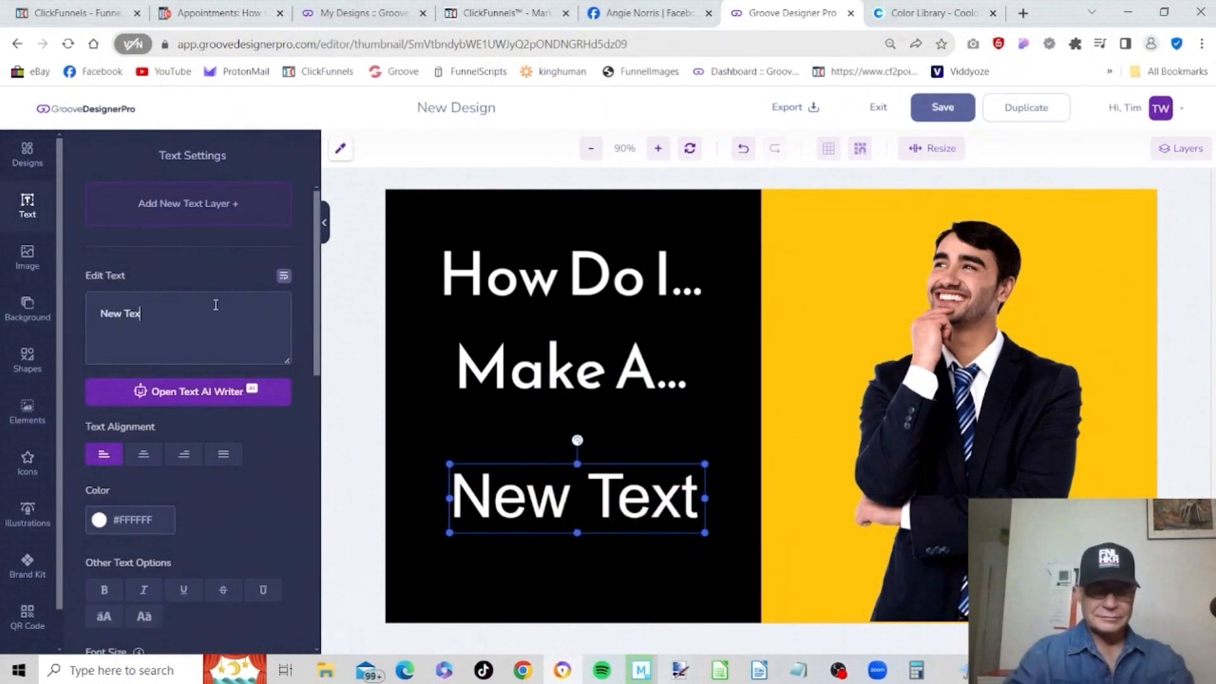
{"action": "type", "text": "Youtube"}
{"action": "key", "text": "Return"}
{"action": "type", "text": "Thumbnail?"}
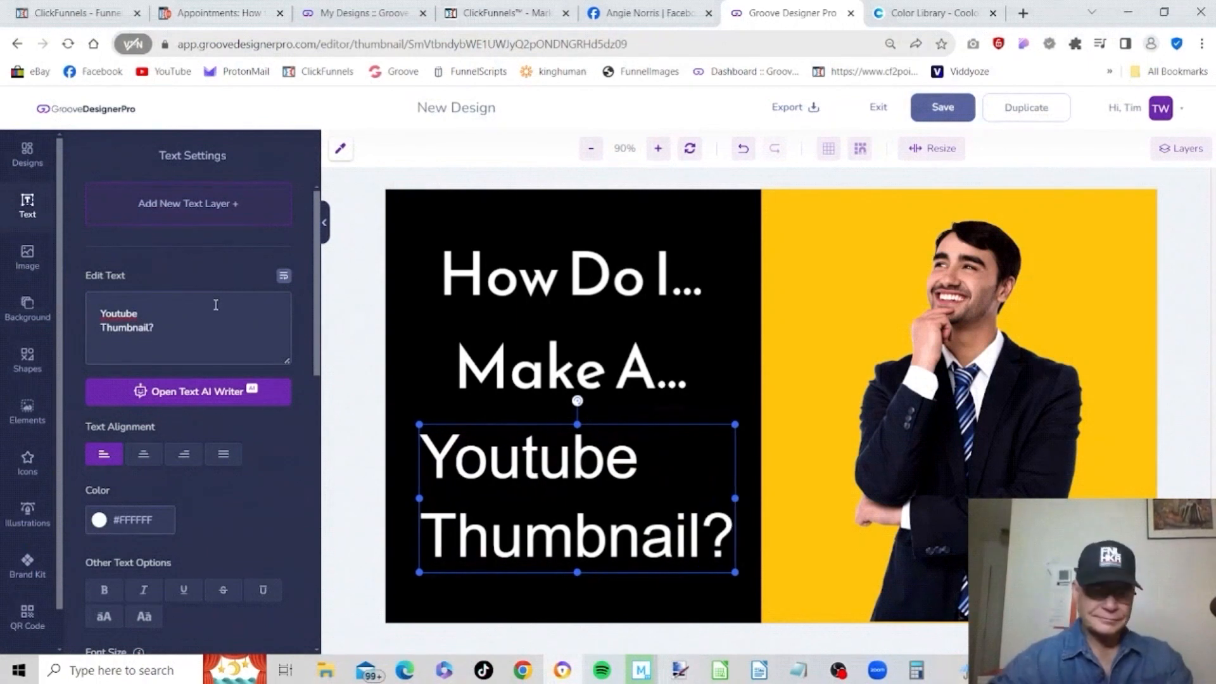
{"action": "left_click", "coordinate": [144, 454]}
- Change the font of the "Youtube Thumbnail?" text to Fredericka the Great
{"action": "scroll", "coordinate": [317, 386], "scroll_direction": "down", "scroll_amount": 4}
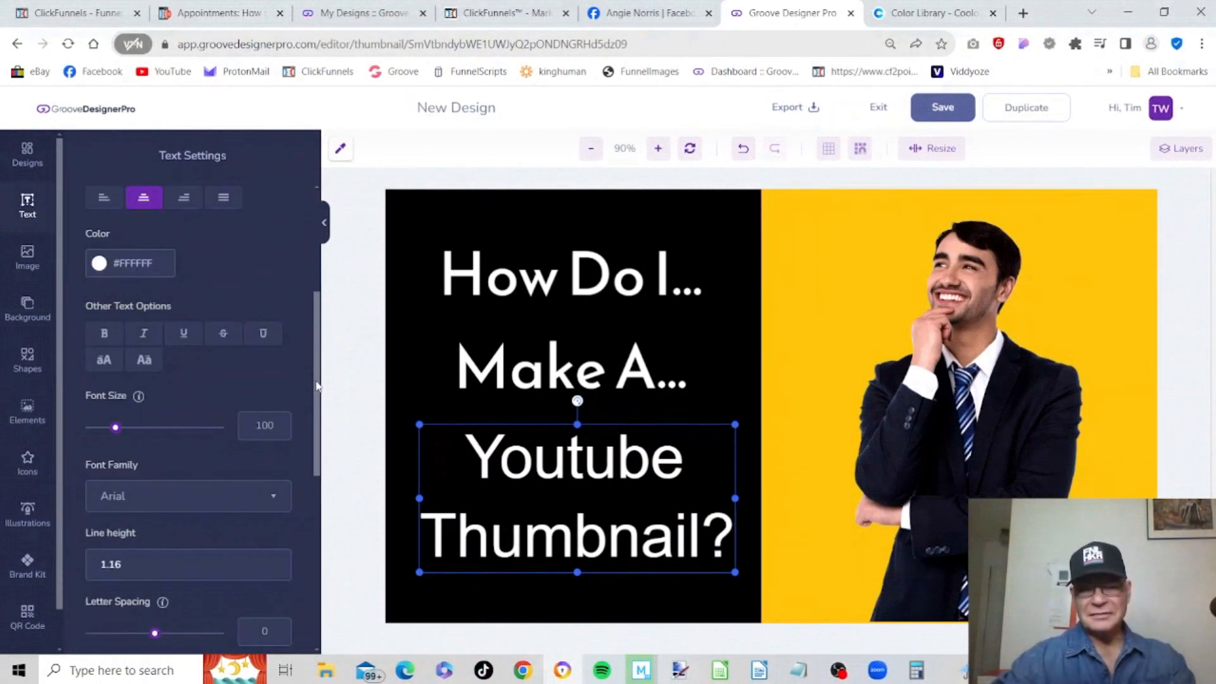
{"action": "scroll", "coordinate": [317, 386], "scroll_direction": "down", "scroll_amount": 2}
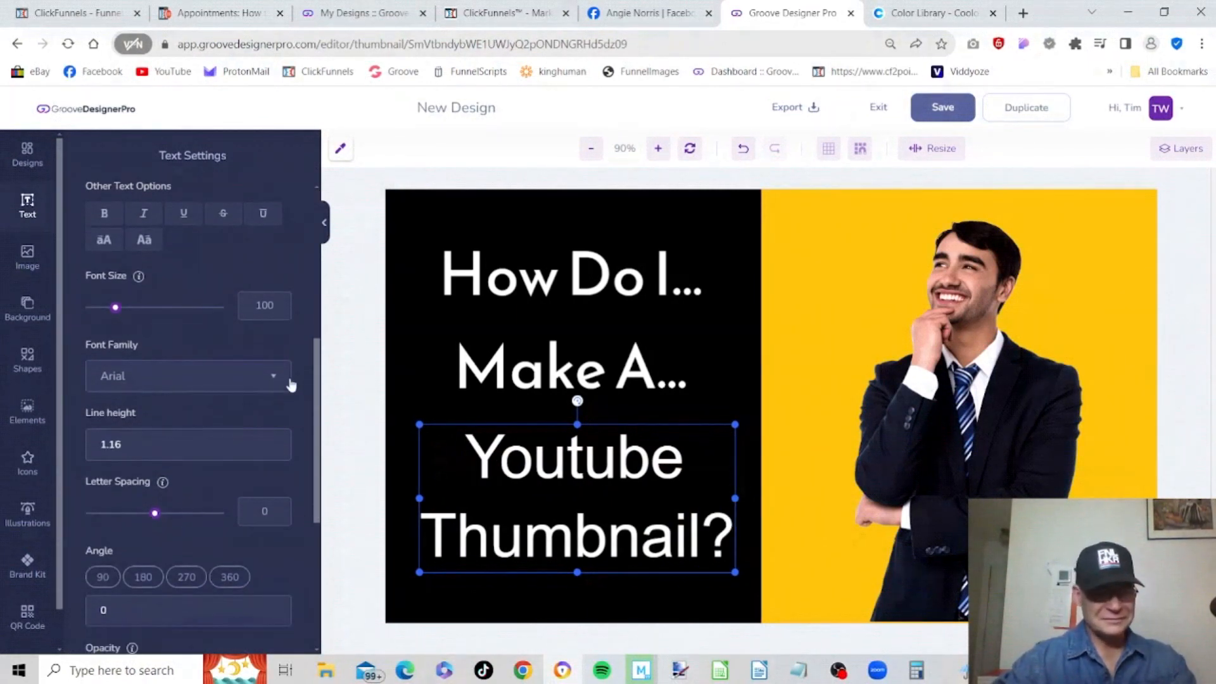
{"action": "left_click", "coordinate": [277, 378]}
{"action": "left_click_drag", "start_coordinate": [288, 173], "coordinate": [286, 220]}
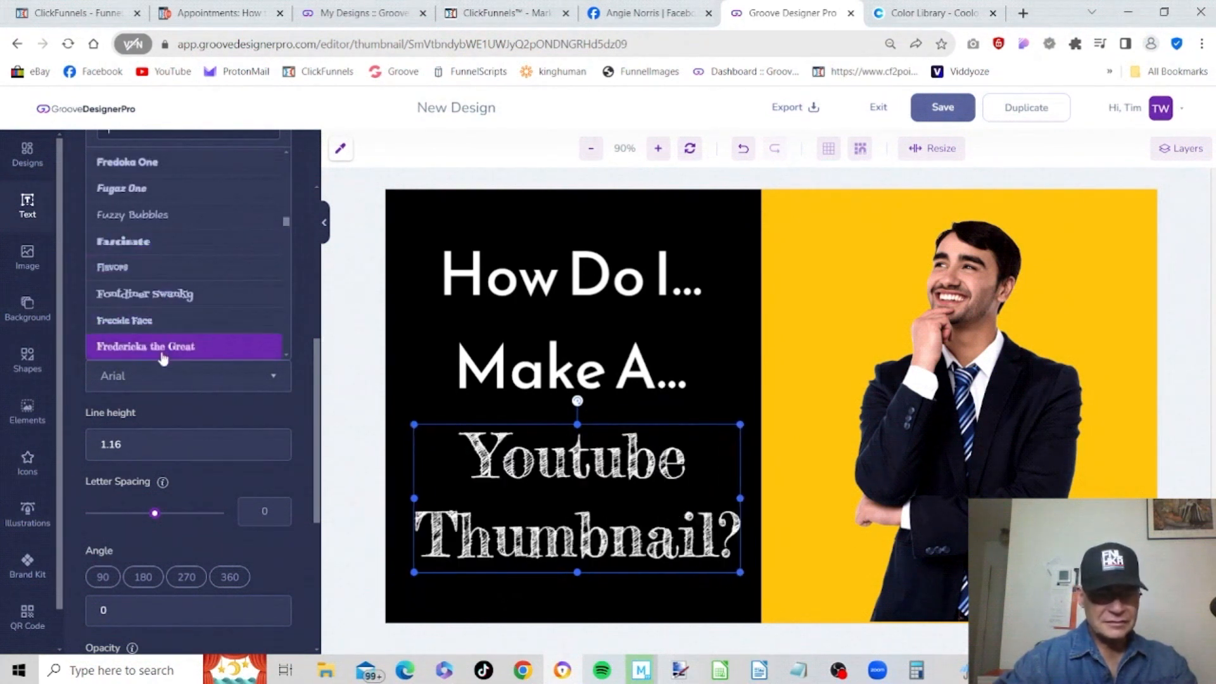
{"action": "left_click_drag", "start_coordinate": [284, 216], "coordinate": [287, 223]}
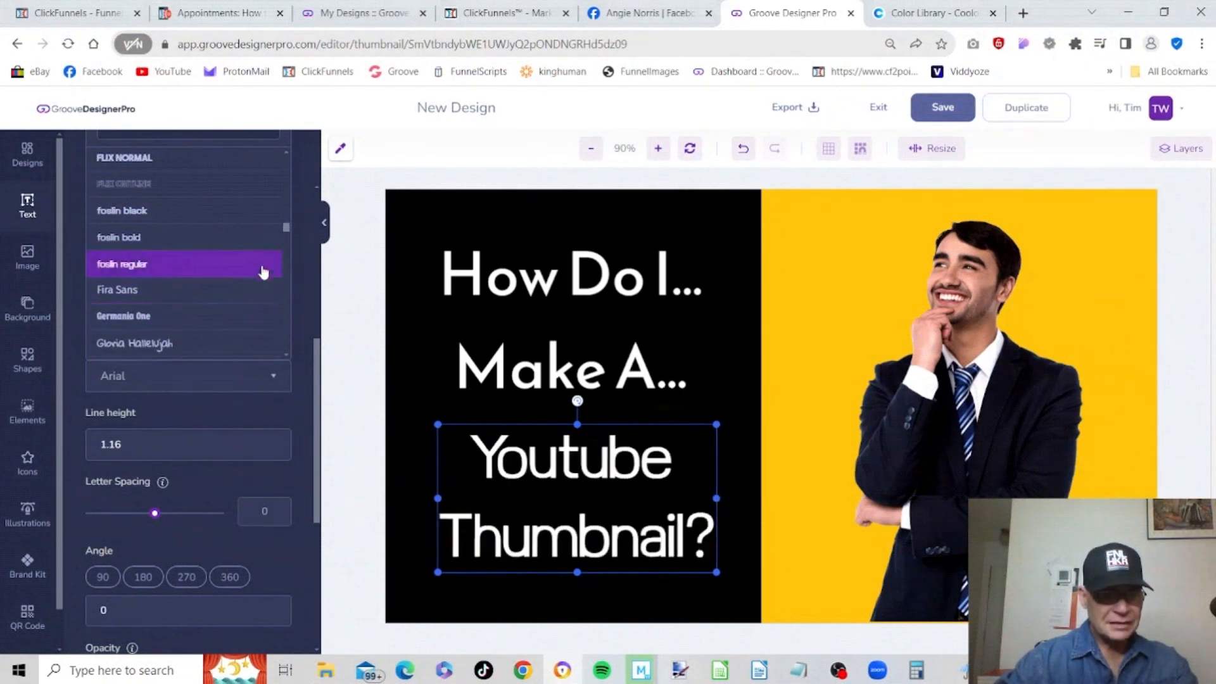
{"action": "left_click_drag", "start_coordinate": [286, 228], "coordinate": [286, 223]}
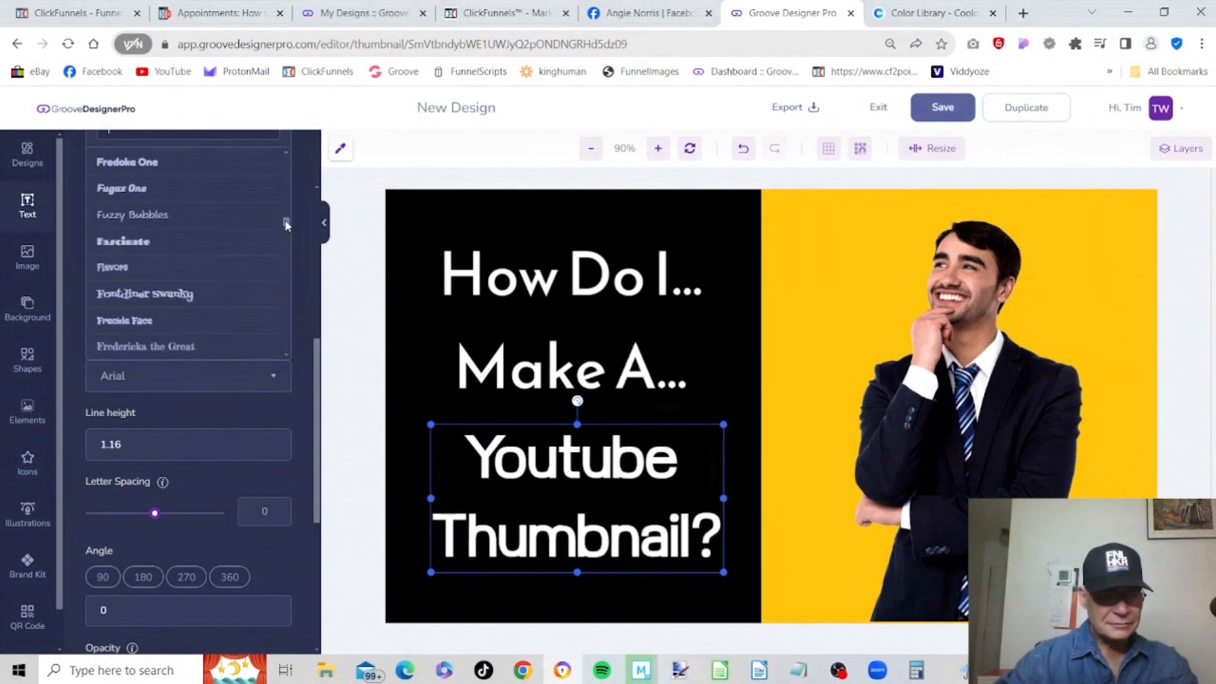
{"action": "left_click", "coordinate": [163, 348]}
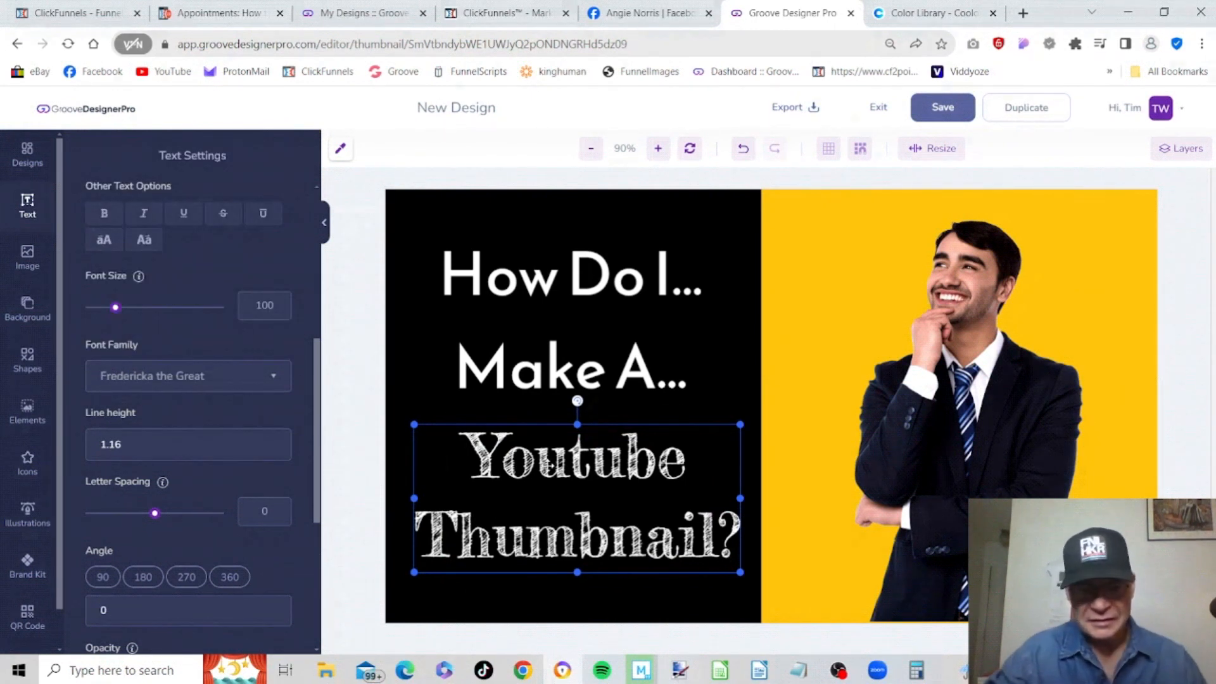
- Move the "Youtube Thumbnail?" text slightly lower and set its line height to 1
{"action": "left_click_drag", "start_coordinate": [545, 470], "coordinate": [547, 480]}
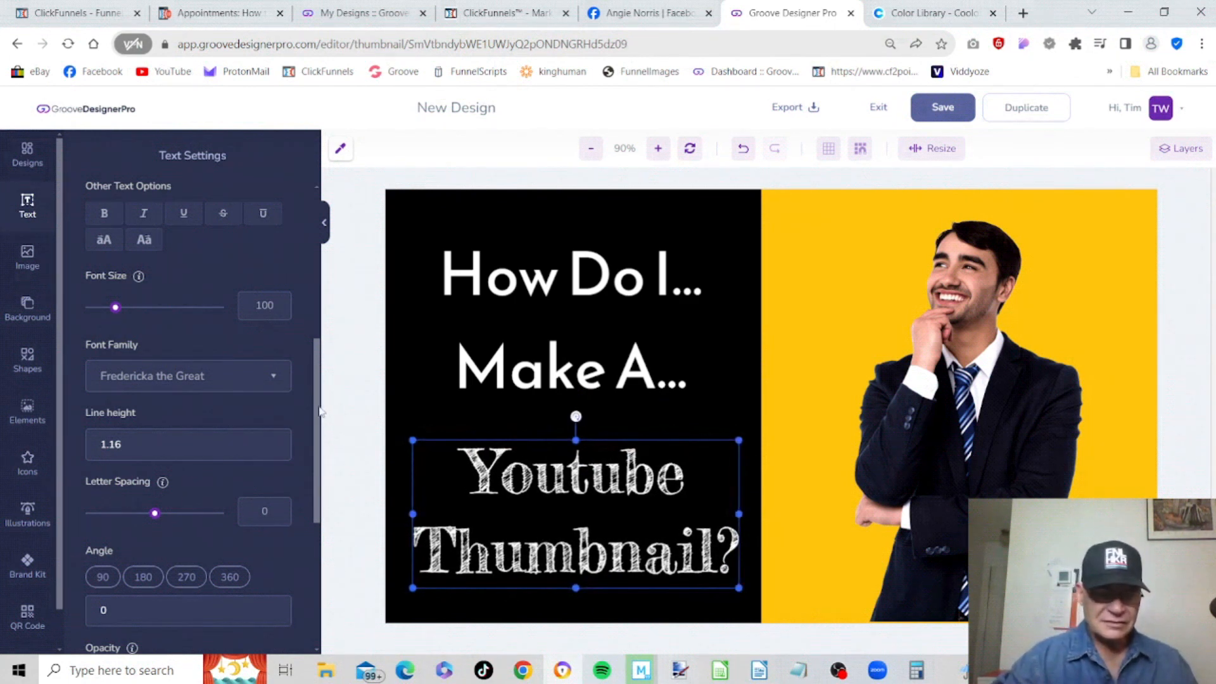
{"action": "left_click", "coordinate": [271, 448]}
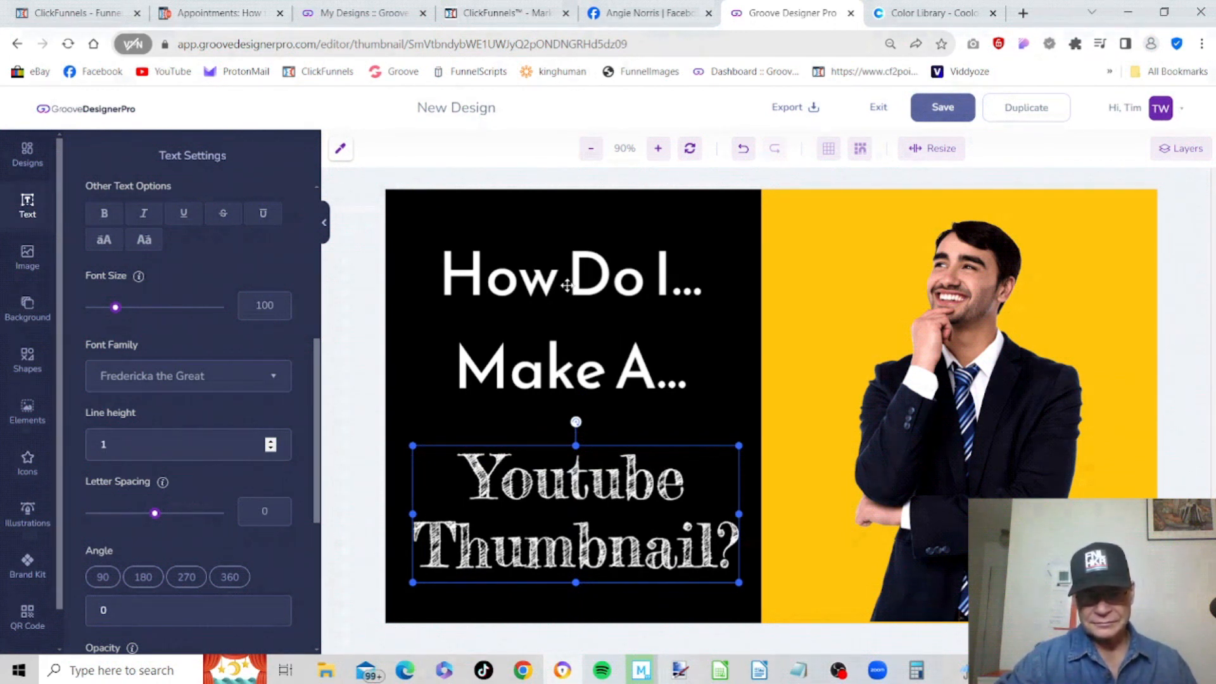
- Move "Make A..." up closer to "How Do I...", keeping the two lines centered on each other, and deselect it
{"action": "left_click", "coordinate": [563, 377]}
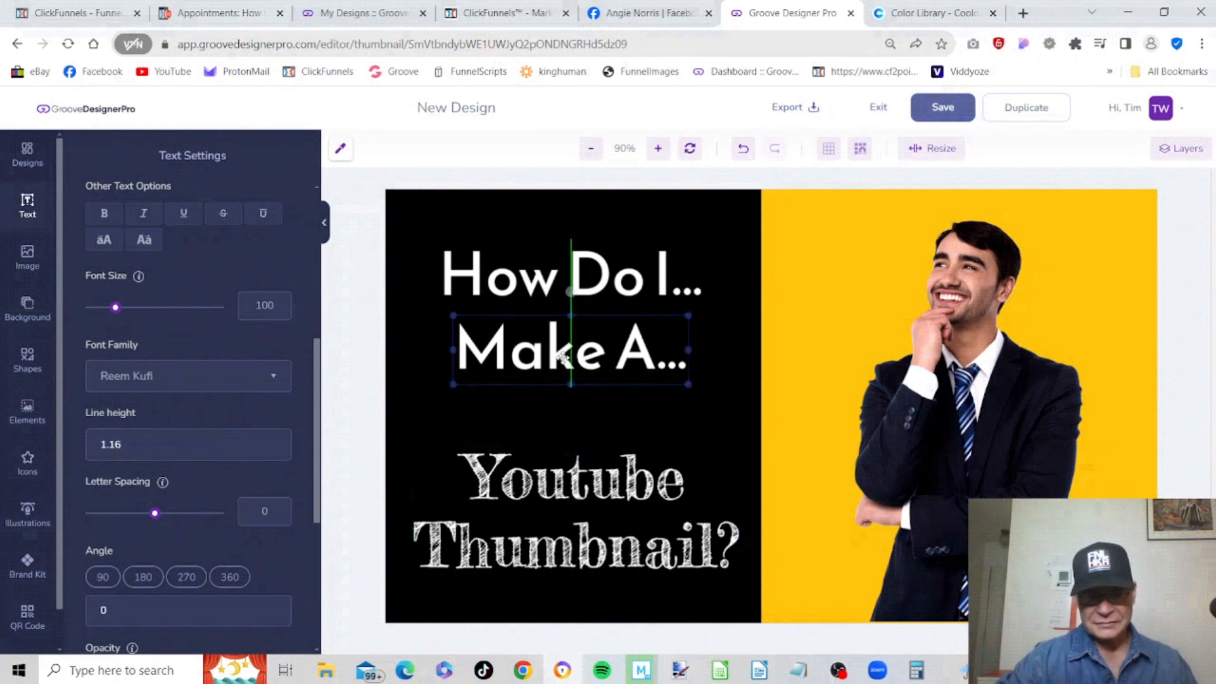
{"action": "left_click", "coordinate": [567, 430]}
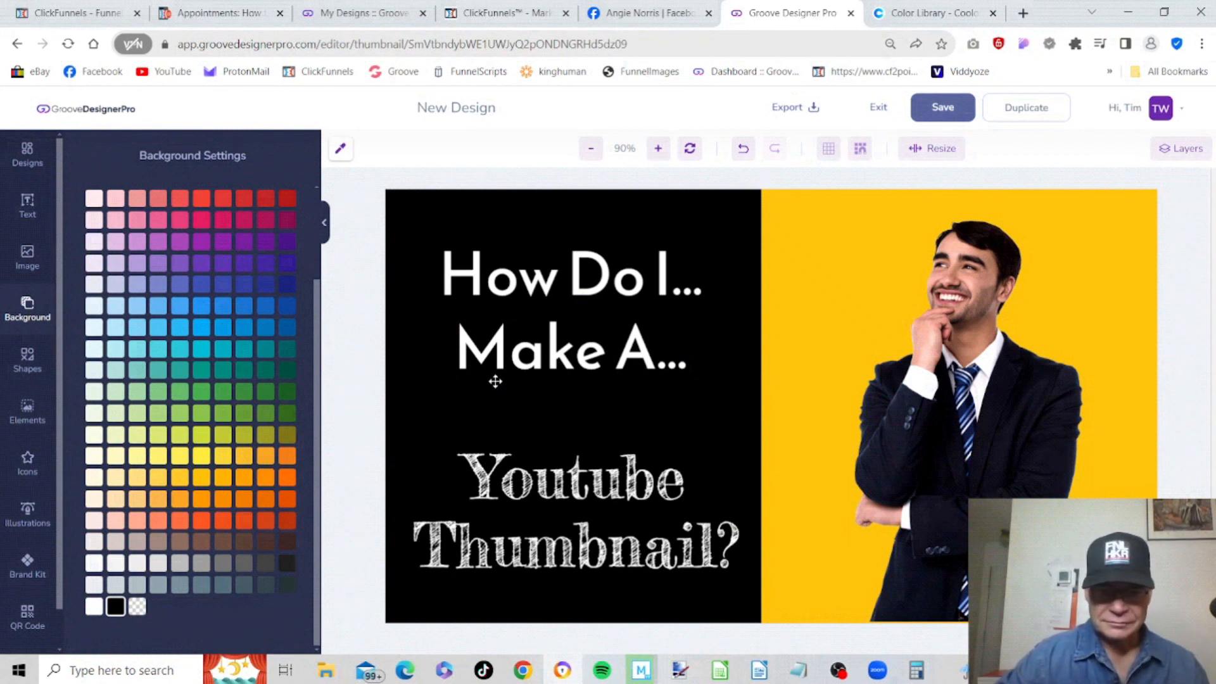
- Select the "Youtube Thumbnail?" text and sample the yellow of the background with the color picker
{"action": "left_click", "coordinate": [627, 475]}
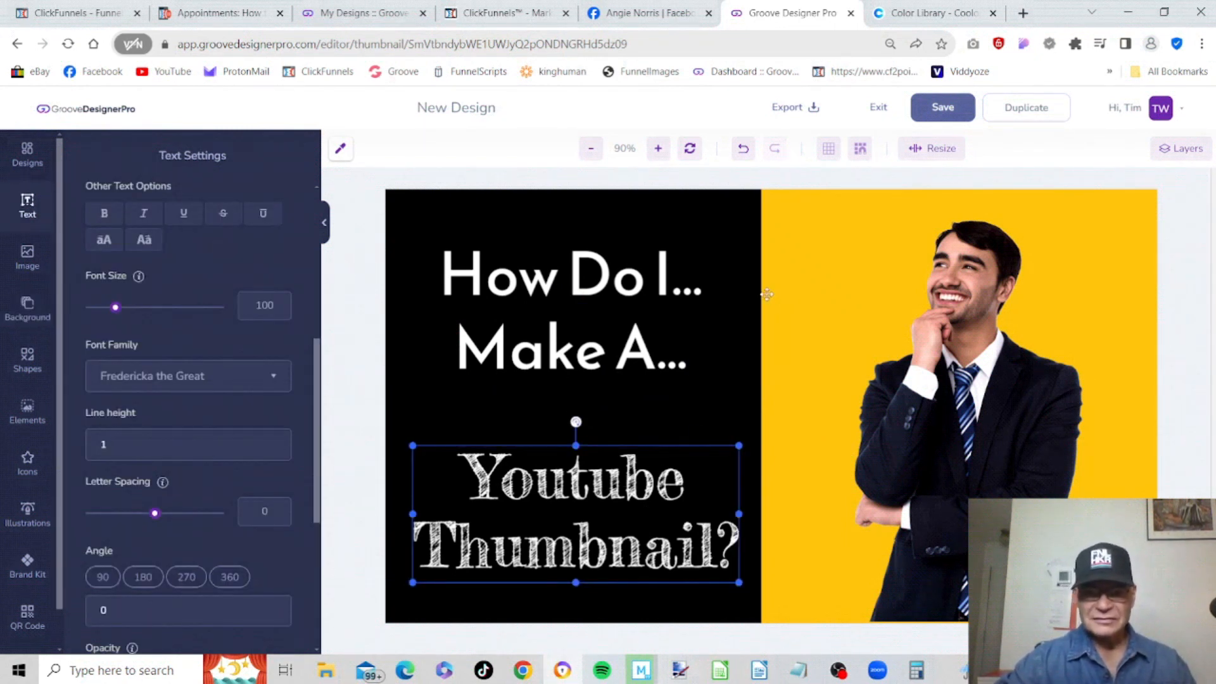
{"action": "left_click", "coordinate": [340, 148]}
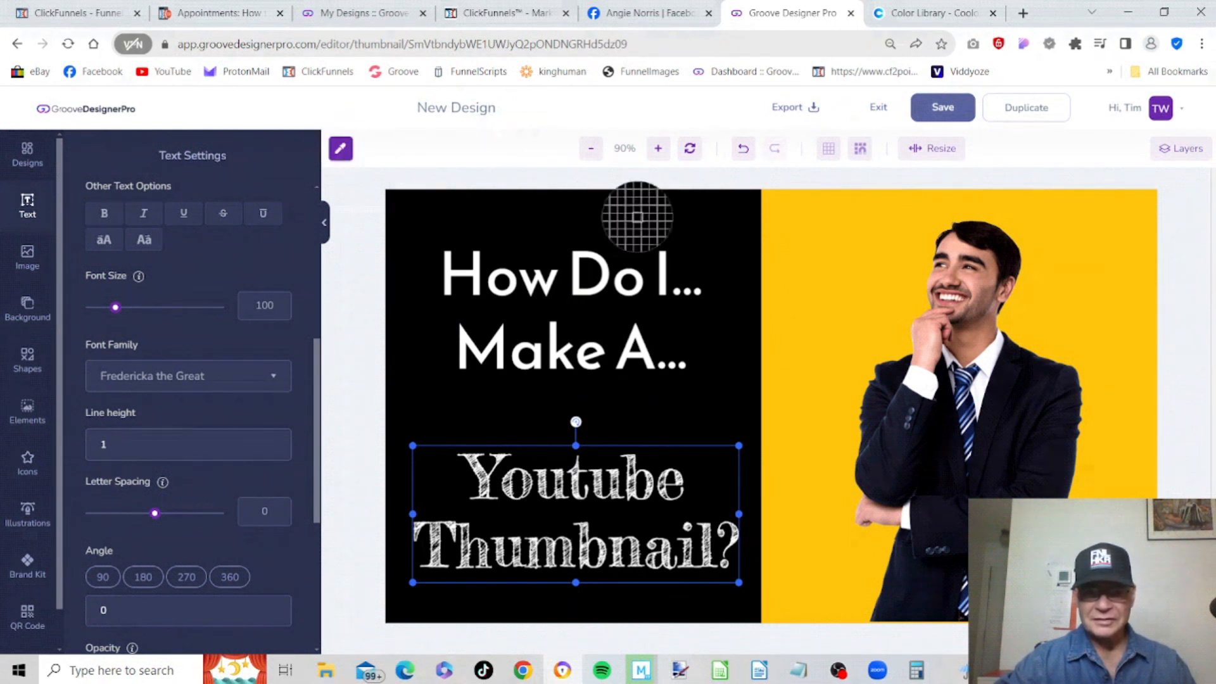
{"action": "left_click", "coordinate": [833, 253]}
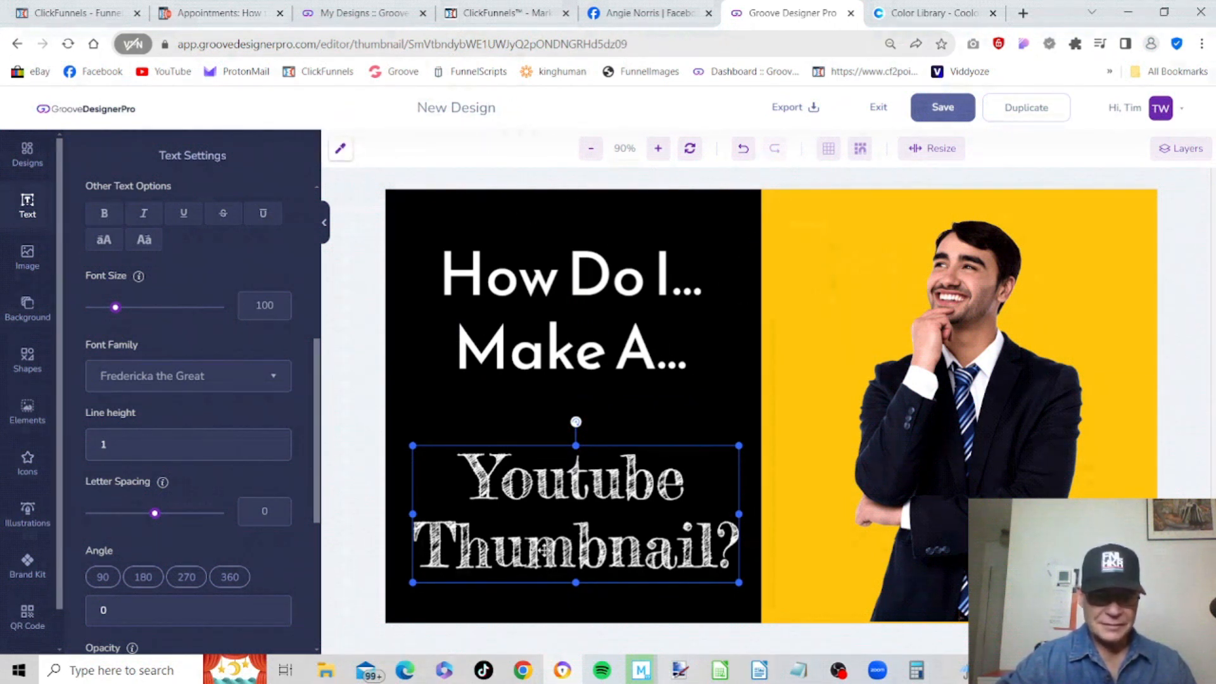
- Set the color of the "Youtube Thumbnail?" text to #FFC40C, matching the yellow background
{"action": "left_click", "coordinate": [525, 549]}
{"action": "left_click_drag", "start_coordinate": [318, 447], "coordinate": [329, 306]}
{"action": "left_click", "coordinate": [162, 514]}
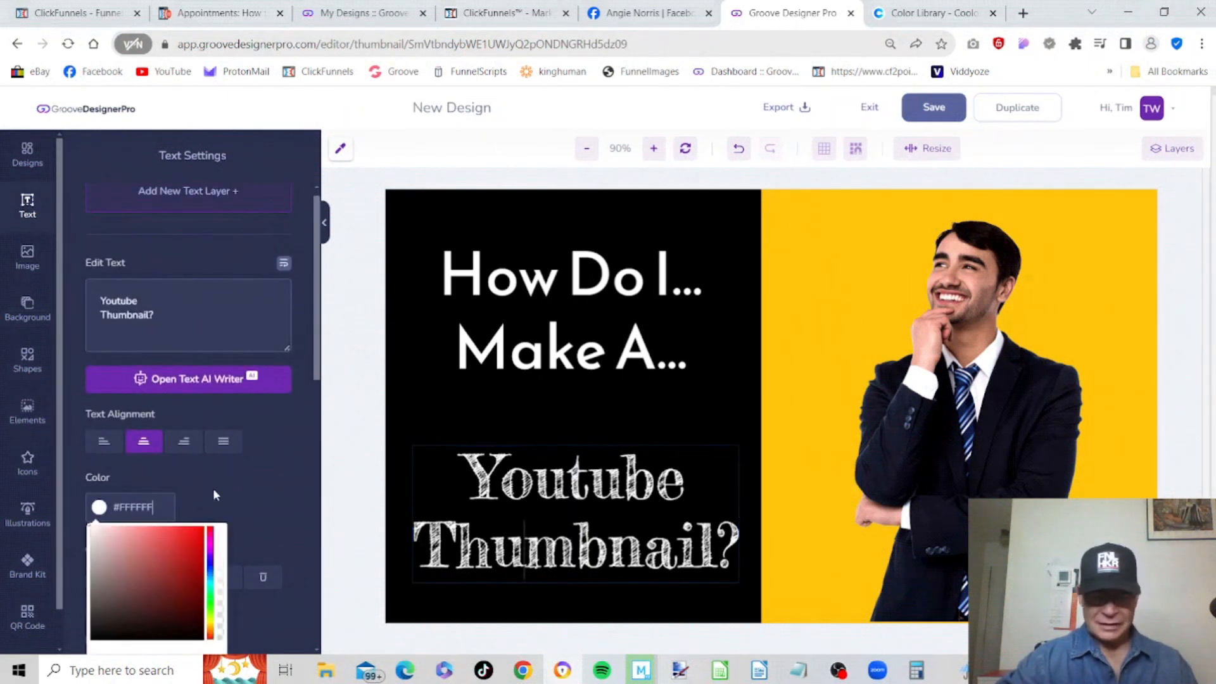
{"action": "key", "text": "BackSpace"}
{"action": "key", "text": "BackSpace"}
{"action": "key", "text": "BackSpace"}
{"action": "key", "text": "BackSpace"}
{"action": "key", "text": "BackSpace"}
{"action": "key", "text": "BackSpace"}
{"action": "key", "text": "BackSpace"}
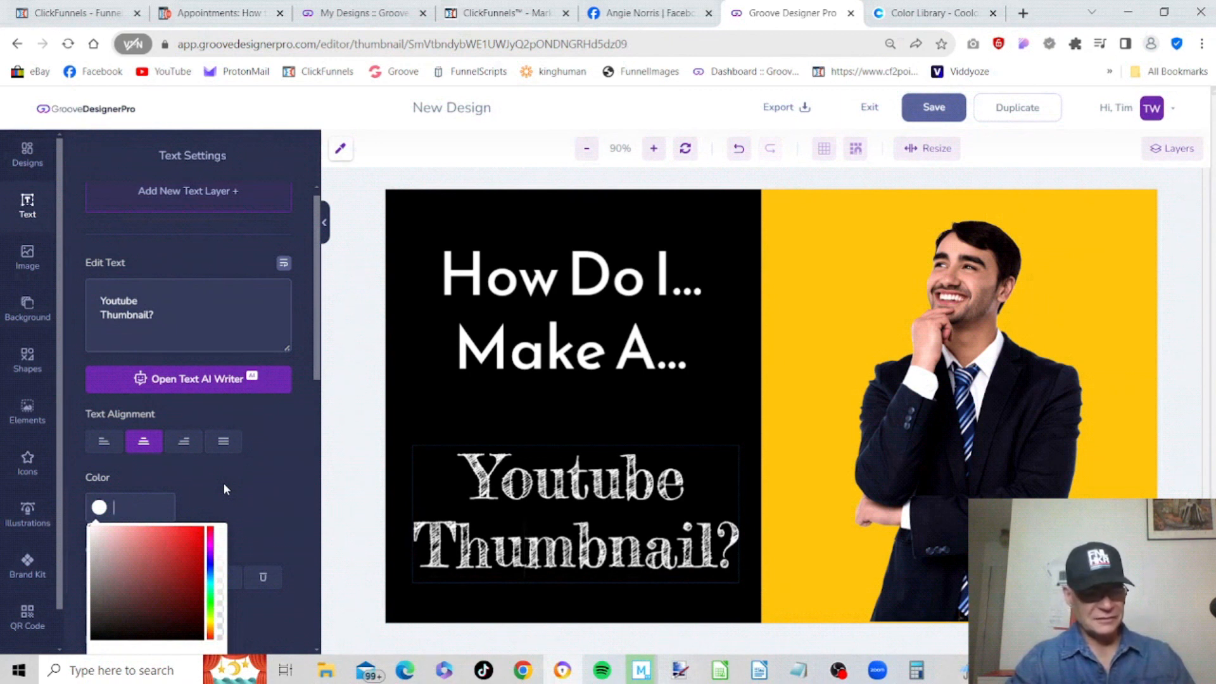
{"action": "type", "text": "#FFC40C"}
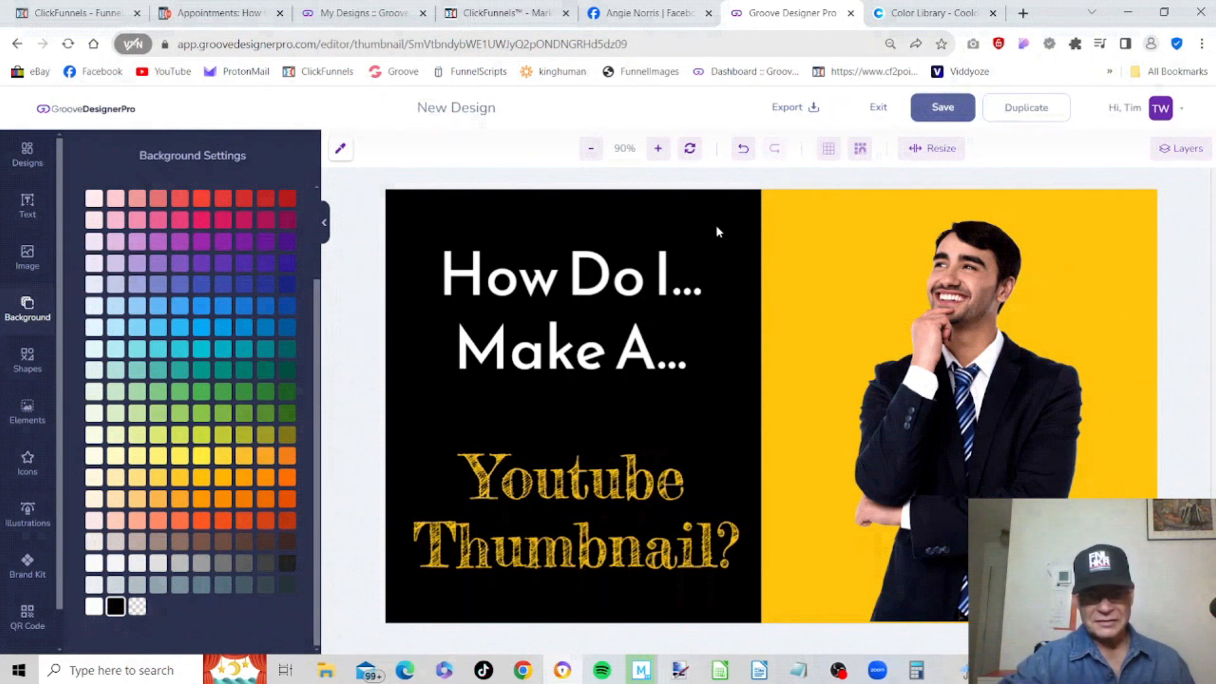
- Select "How Do I..." and "Make A..." together, nudge them slightly up and left, and deselect them
{"action": "left_click_drag", "start_coordinate": [716, 226], "coordinate": [427, 401]}
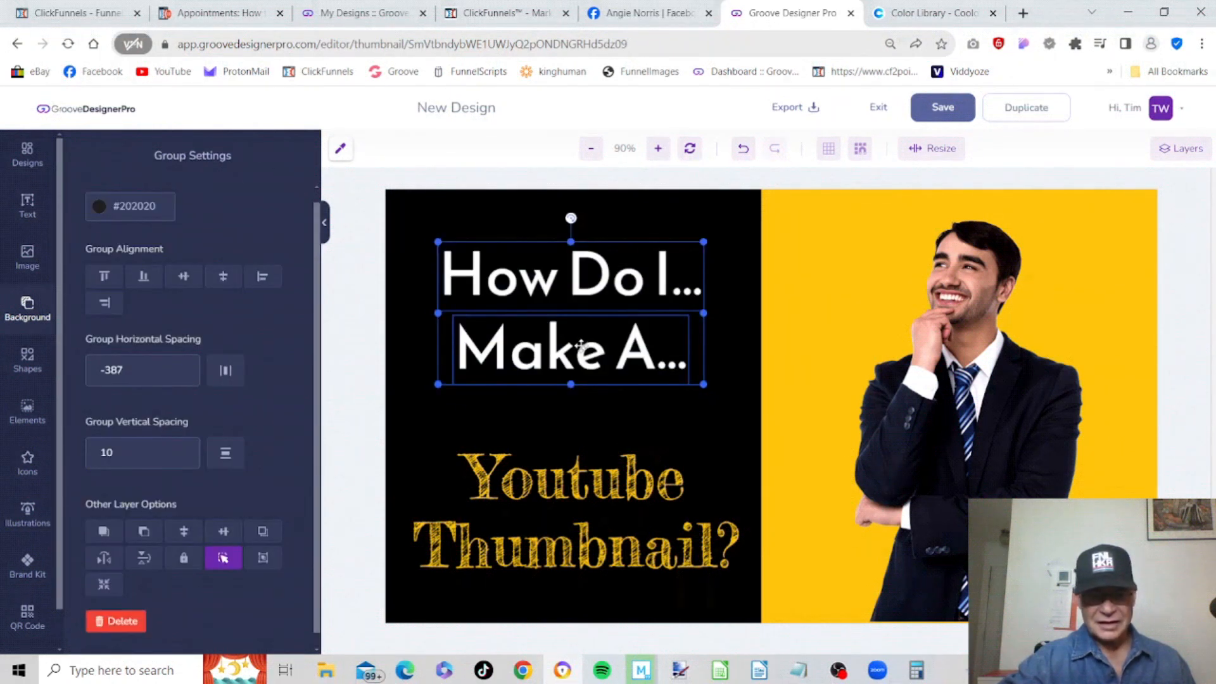
{"action": "left_click_drag", "start_coordinate": [573, 347], "coordinate": [578, 342]}
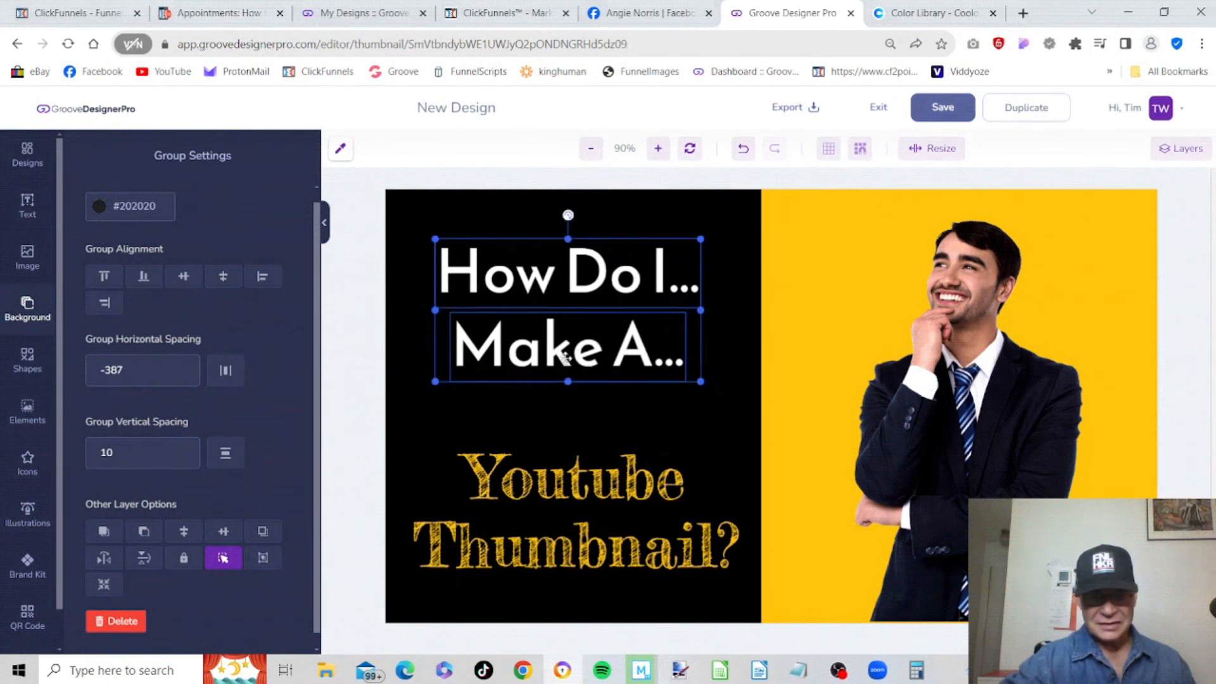
{"action": "left_click", "coordinate": [551, 408]}
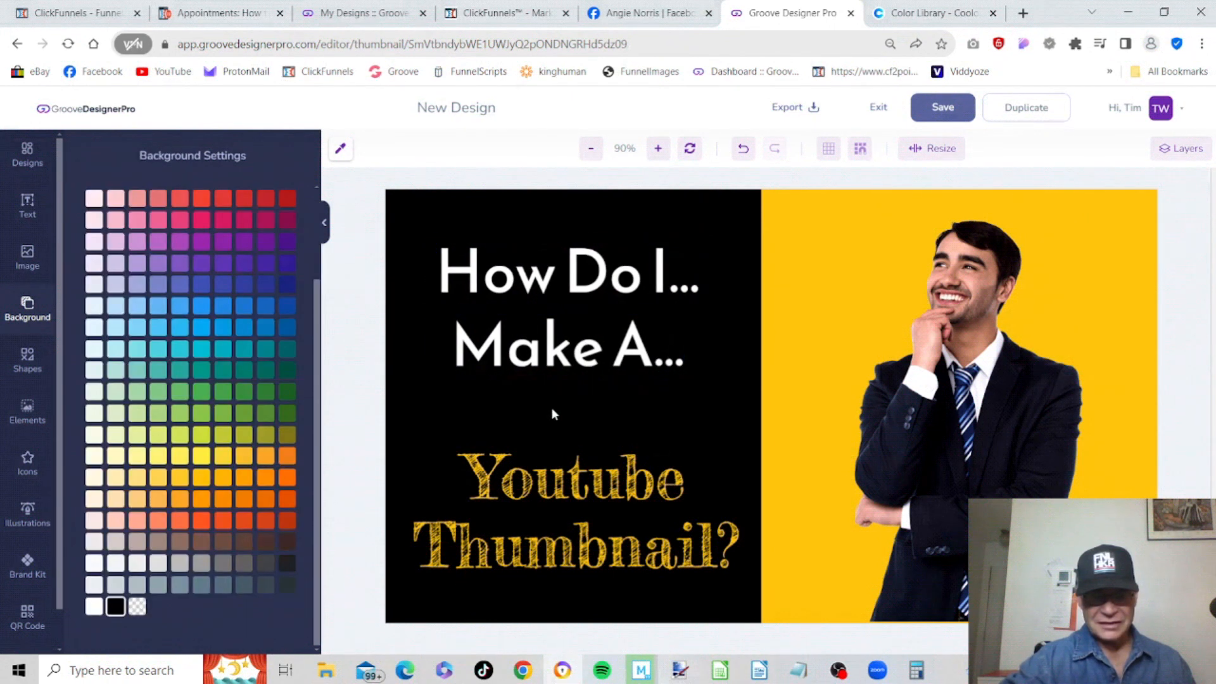
- Move the "Youtube Thumbnail?" text up a little, center it under "Make A...", and deselect it
{"action": "left_click", "coordinate": [597, 503]}
{"action": "left_click_drag", "start_coordinate": [585, 503], "coordinate": [578, 495]}
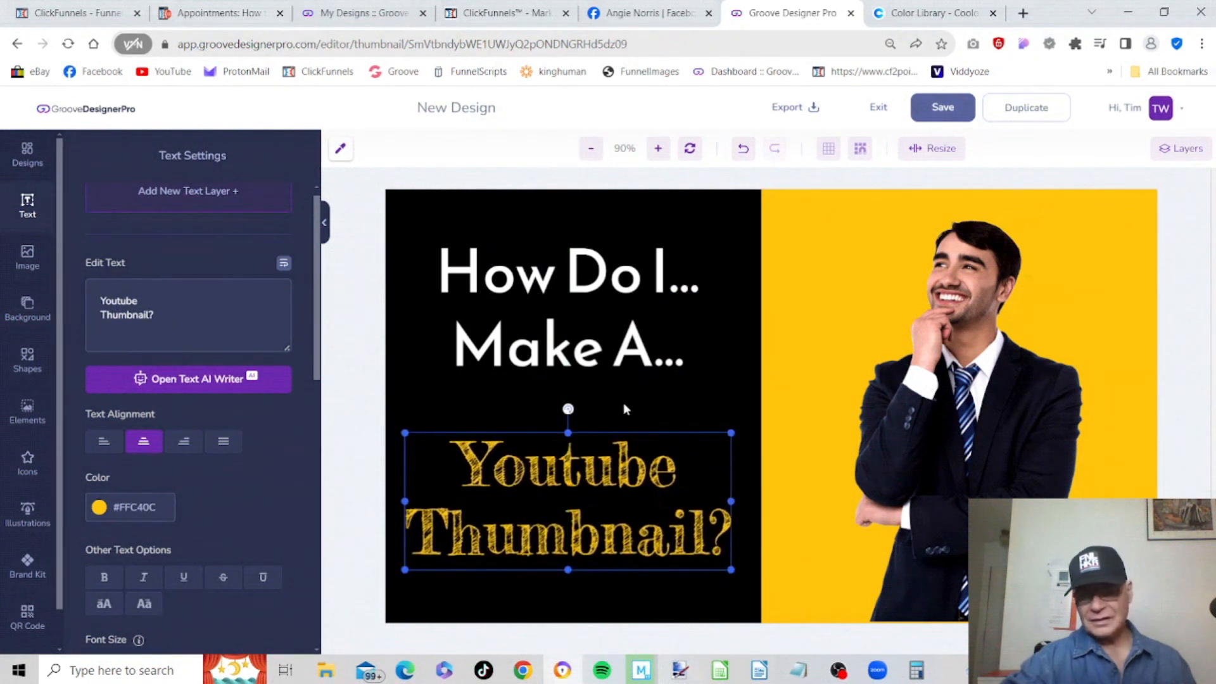
{"action": "left_click", "coordinate": [709, 377]}
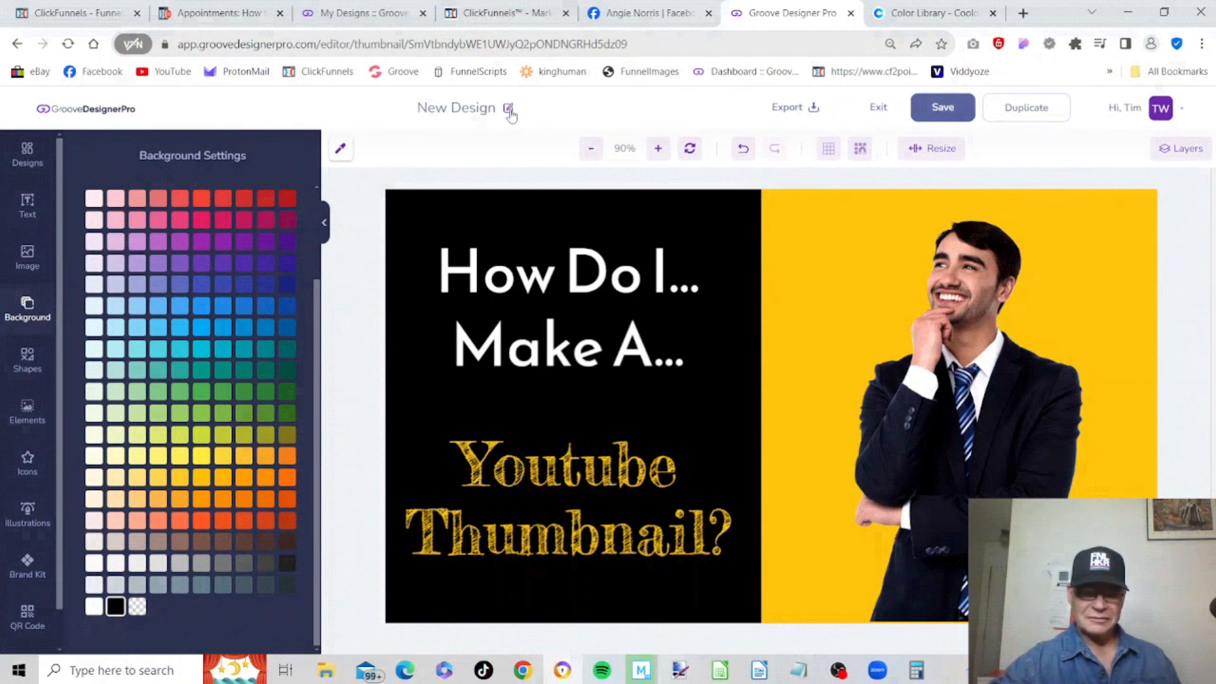
- Rename the design as "Thumbnail Pro 2"
{"action": "left_click", "coordinate": [509, 111]}
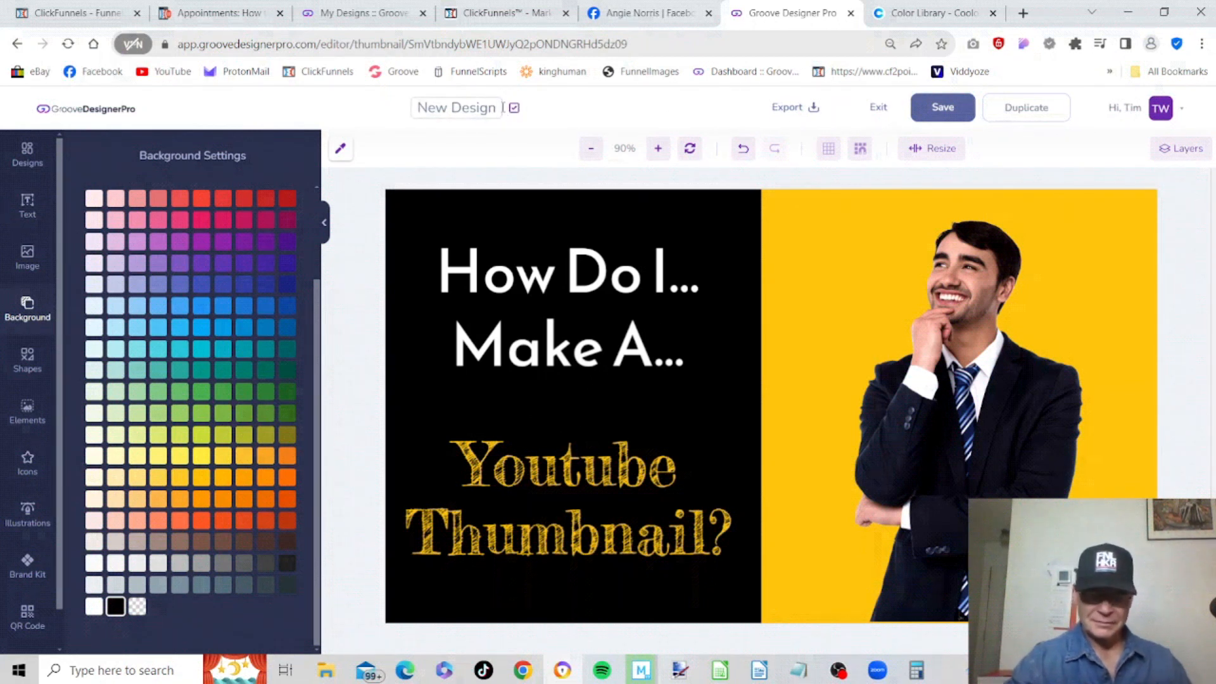
{"action": "key", "text": "ctrl+a"}
{"action": "key", "text": "BackSpace"}
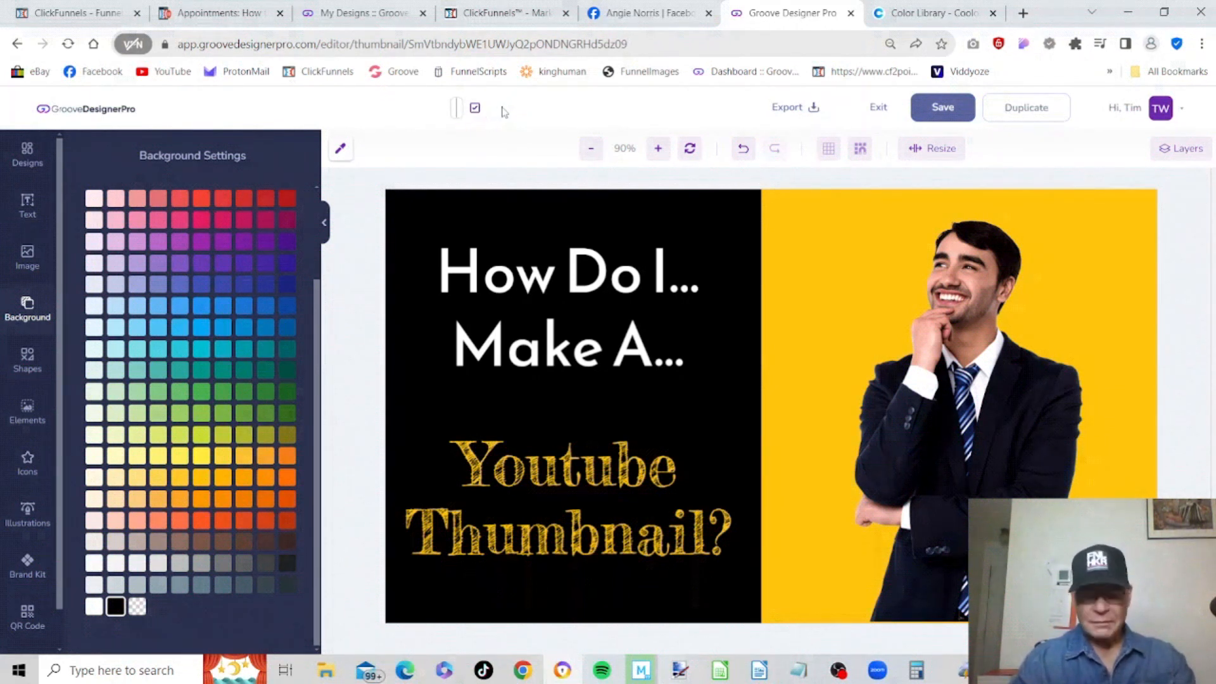
{"action": "type", "text": "You"}
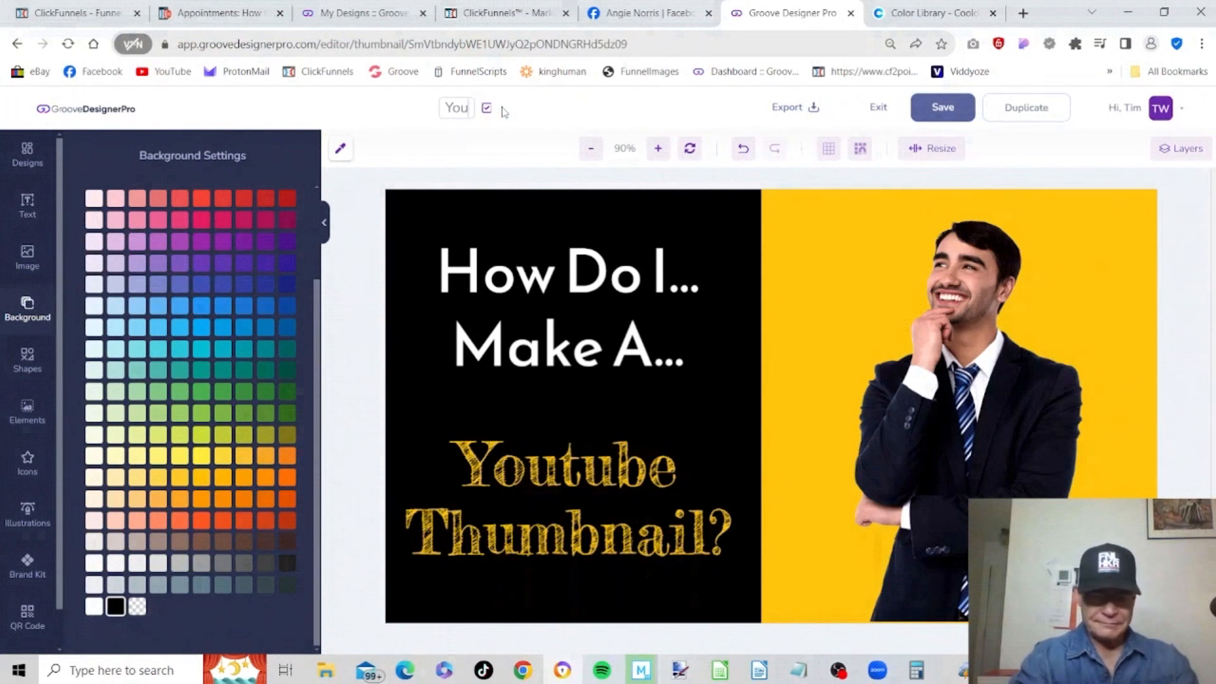
{"action": "type", "text": "tube T"}
{"action": "key", "text": "BackSpace"}
{"action": "key", "text": "BackSpace"}
{"action": "key", "text": "BackSpace"}
{"action": "key", "text": "BackSpace"}
{"action": "key", "text": "BackSpace"}
{"action": "key", "text": "BackSpace"}
{"action": "key", "text": "BackSpace"}
{"action": "key", "text": "BackSpace"}
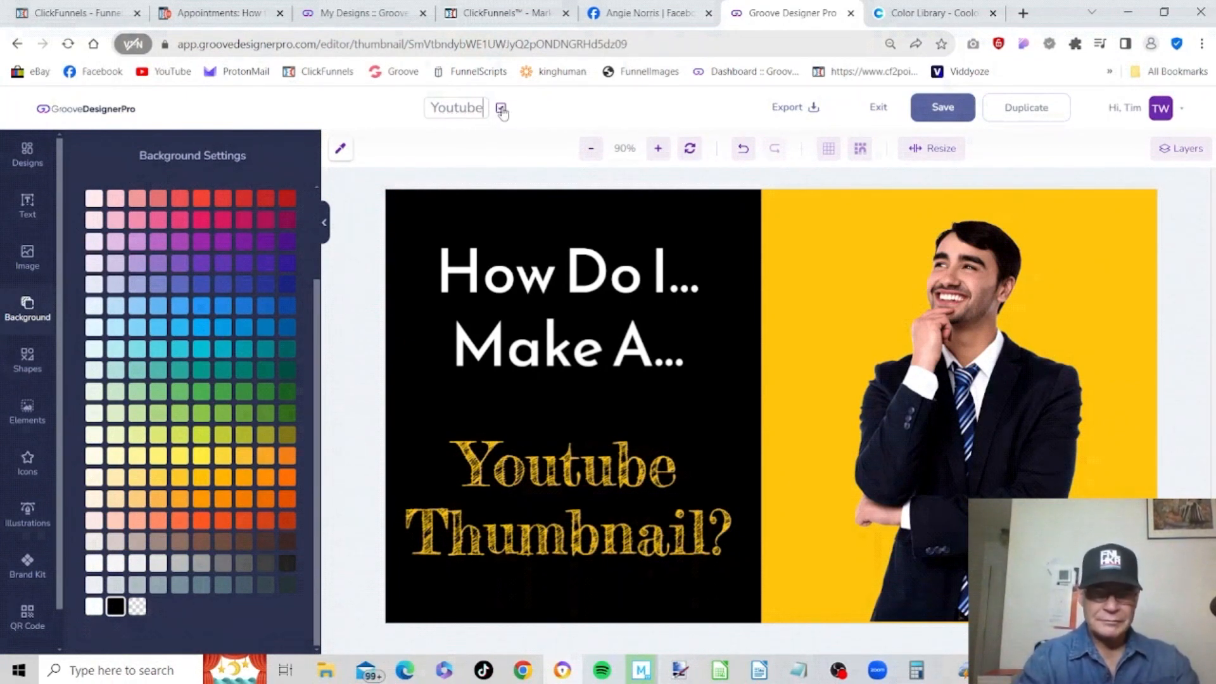
{"action": "key", "text": "BackSpace"}
{"action": "type", "text": "Thumbna"}
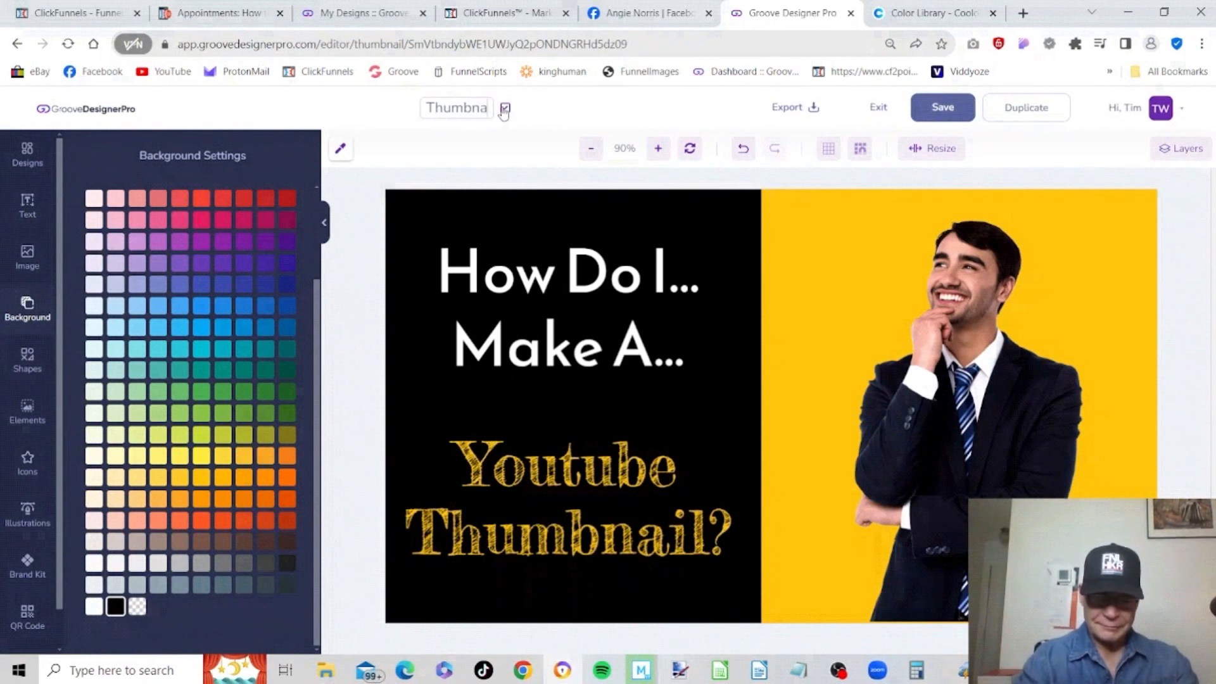
{"action": "type", "text": "il Pro 2"}
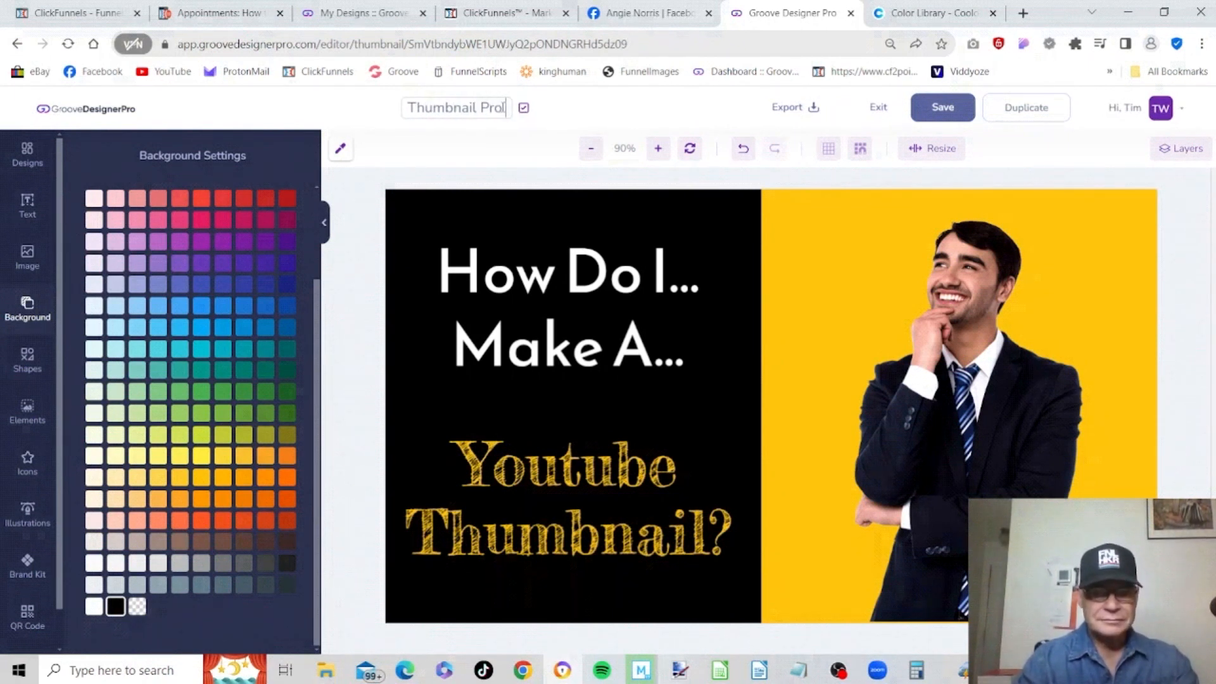
{"action": "left_click", "coordinate": [528, 109]}
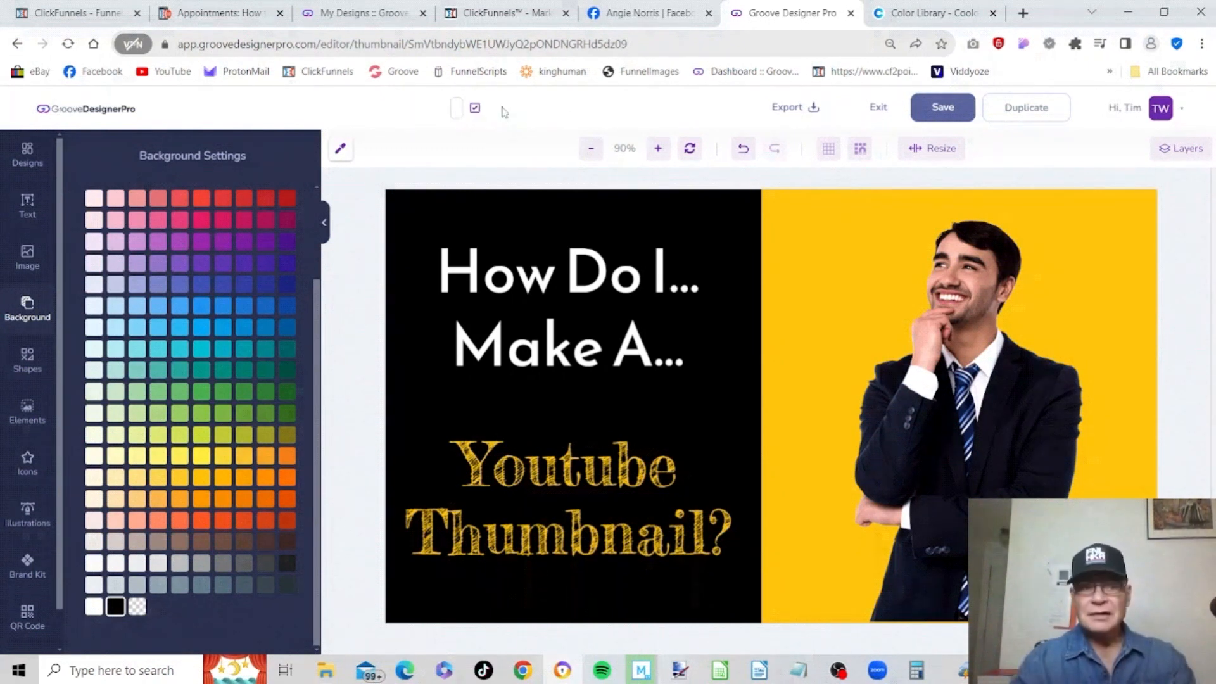
{"action": "type", "text": "You"}
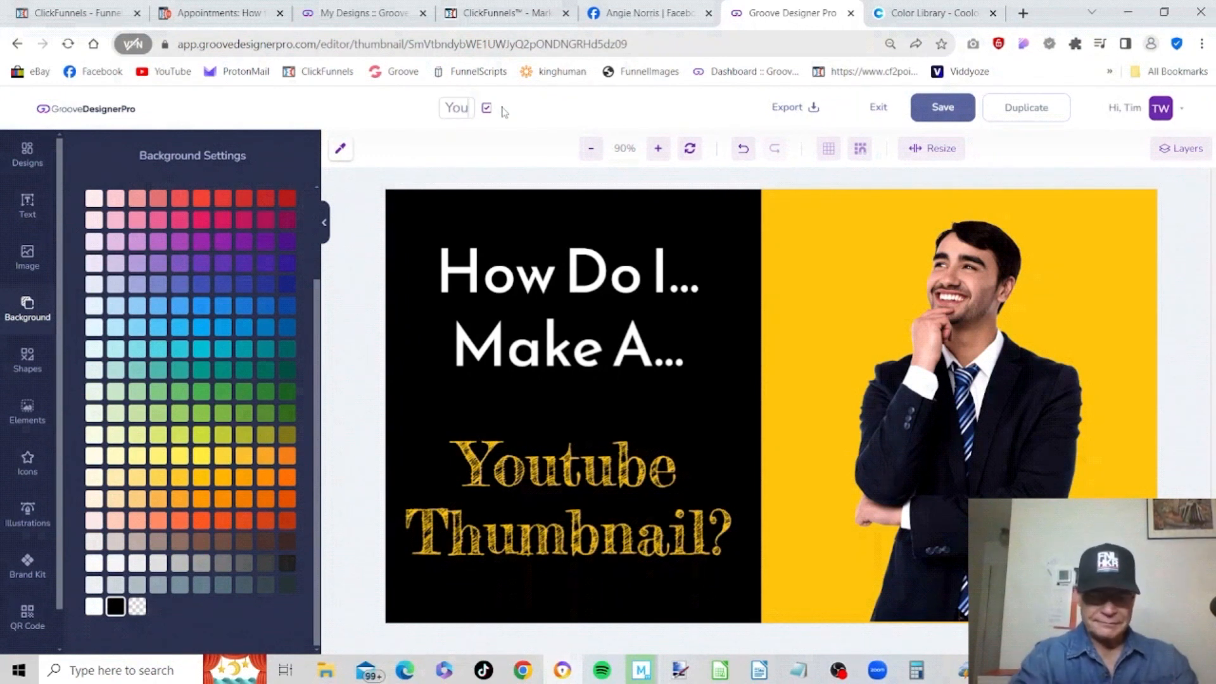
{"action": "type", "text": "tube"}
{"action": "key", "text": "BackSpace"}
{"action": "key", "text": "BackSpace"}
{"action": "key", "text": "BackSpace"}
{"action": "key", "text": "BackSpace"}
{"action": "key", "text": "BackSpace"}
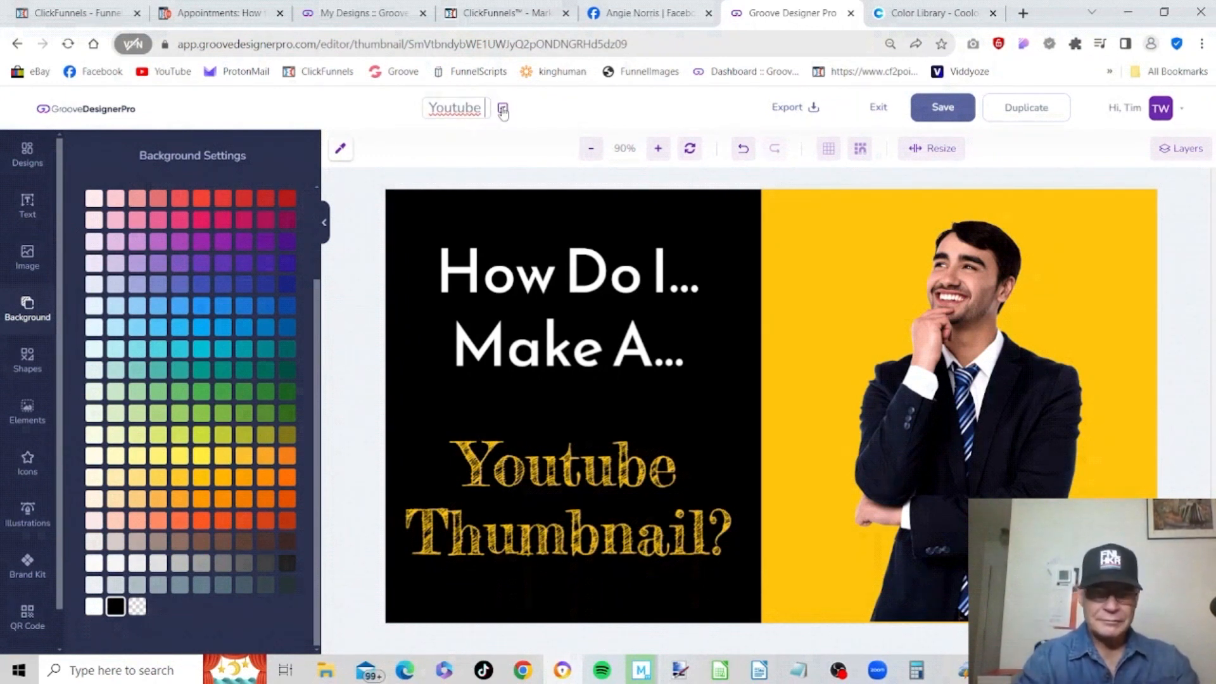
{"action": "type", "text": "Thumbn"}
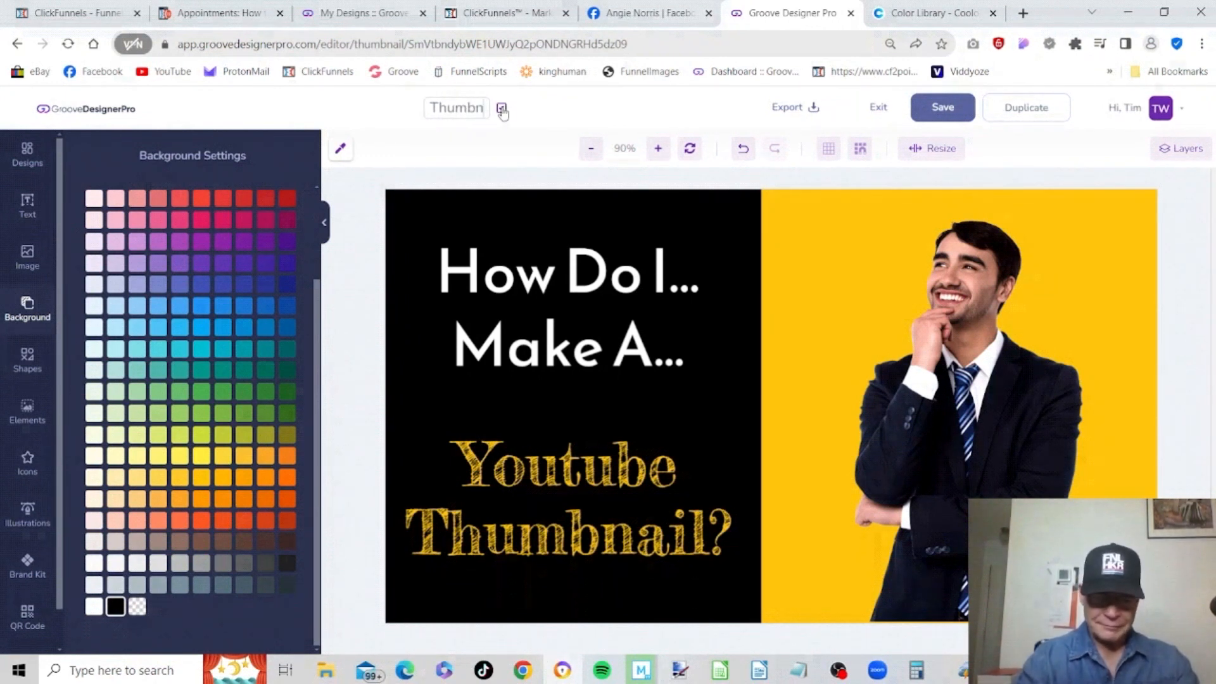
{"action": "type", "text": "ail Pro"}
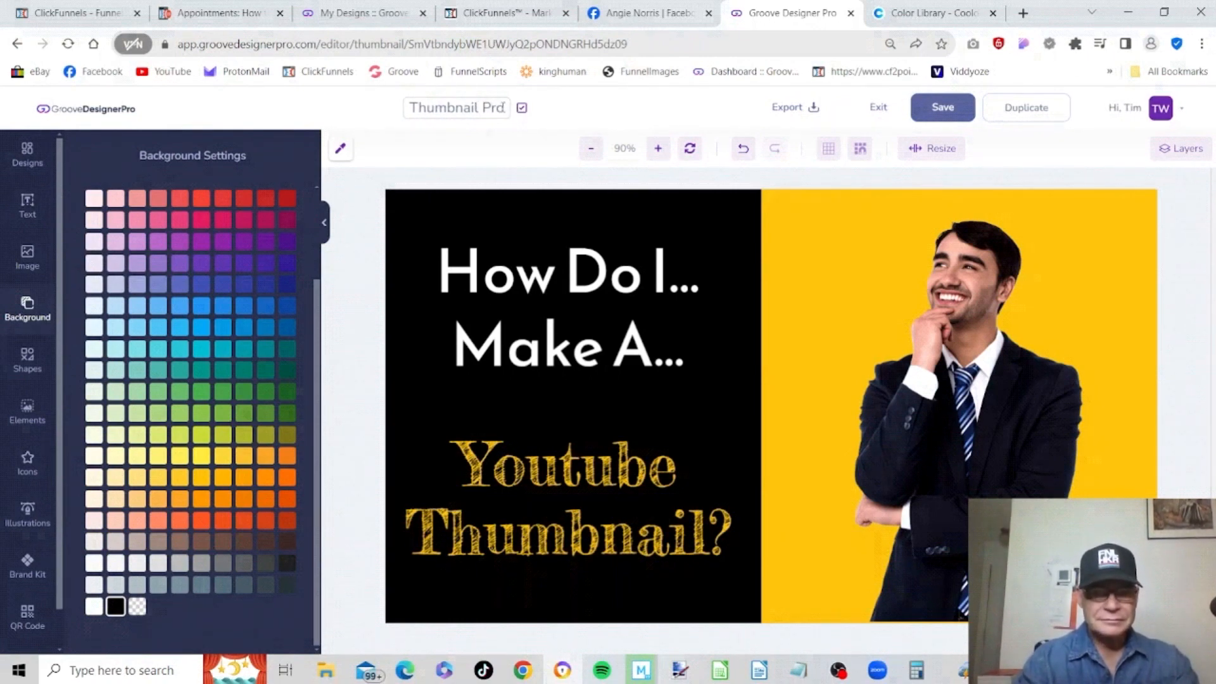
{"action": "type", "text": " 2"}
{"action": "left_click", "coordinate": [529, 108]}
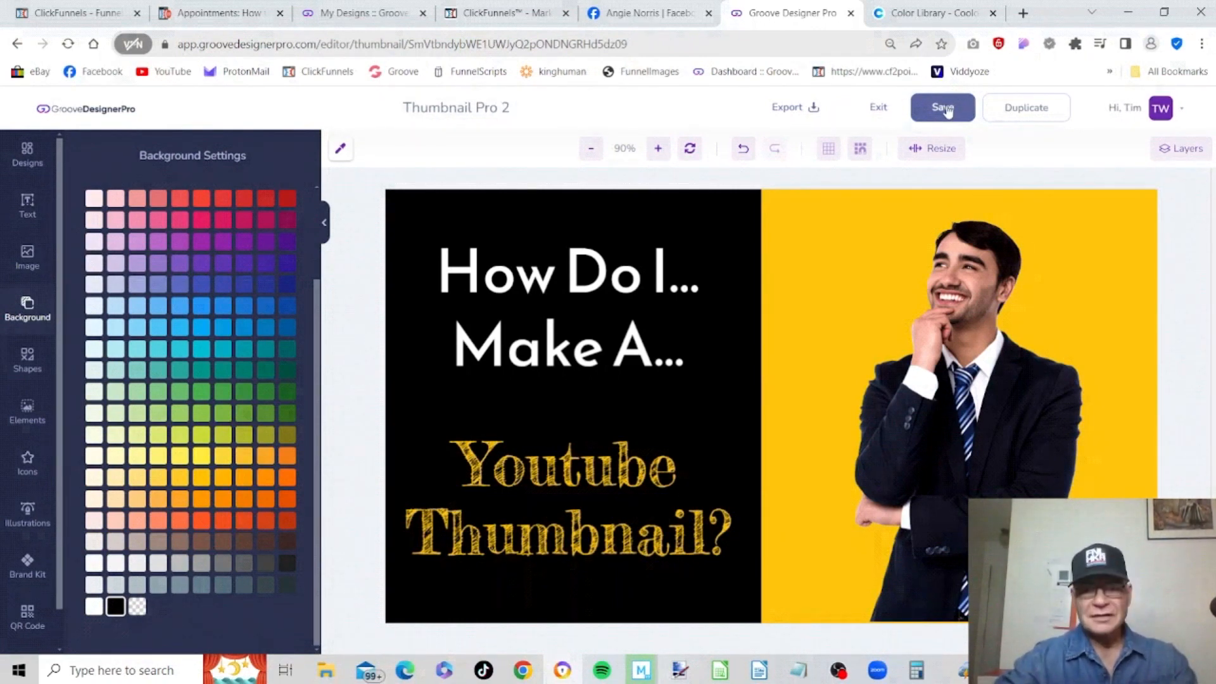
- Save the design, exit the editor, and bring the saved thumbnails into view in My Designs
{"action": "left_click", "coordinate": [943, 107]}
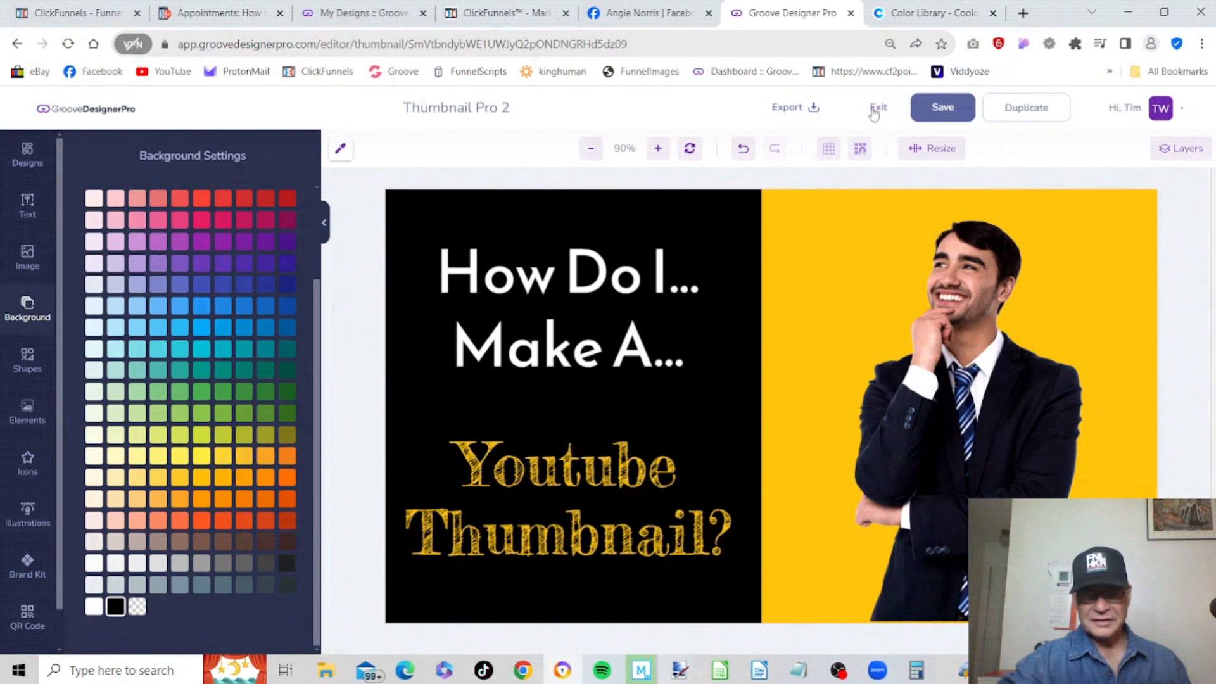
{"action": "left_click", "coordinate": [874, 110]}
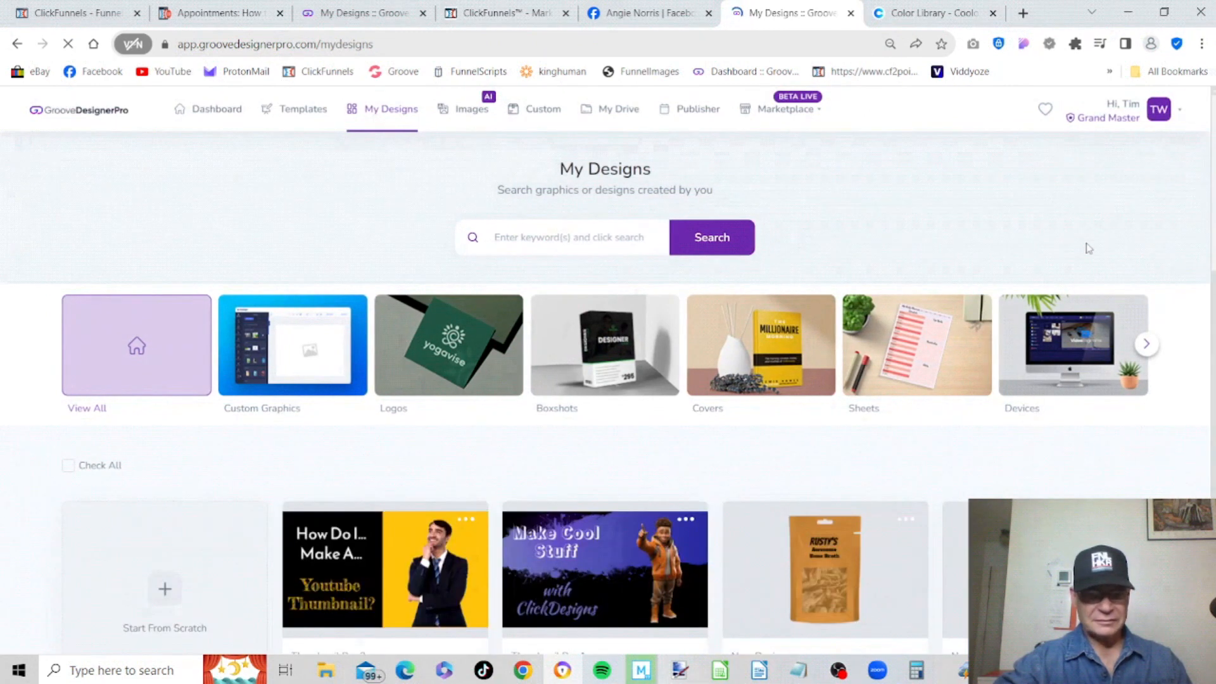
{"action": "scroll", "coordinate": [1084, 252], "scroll_direction": "down", "scroll_amount": 2}
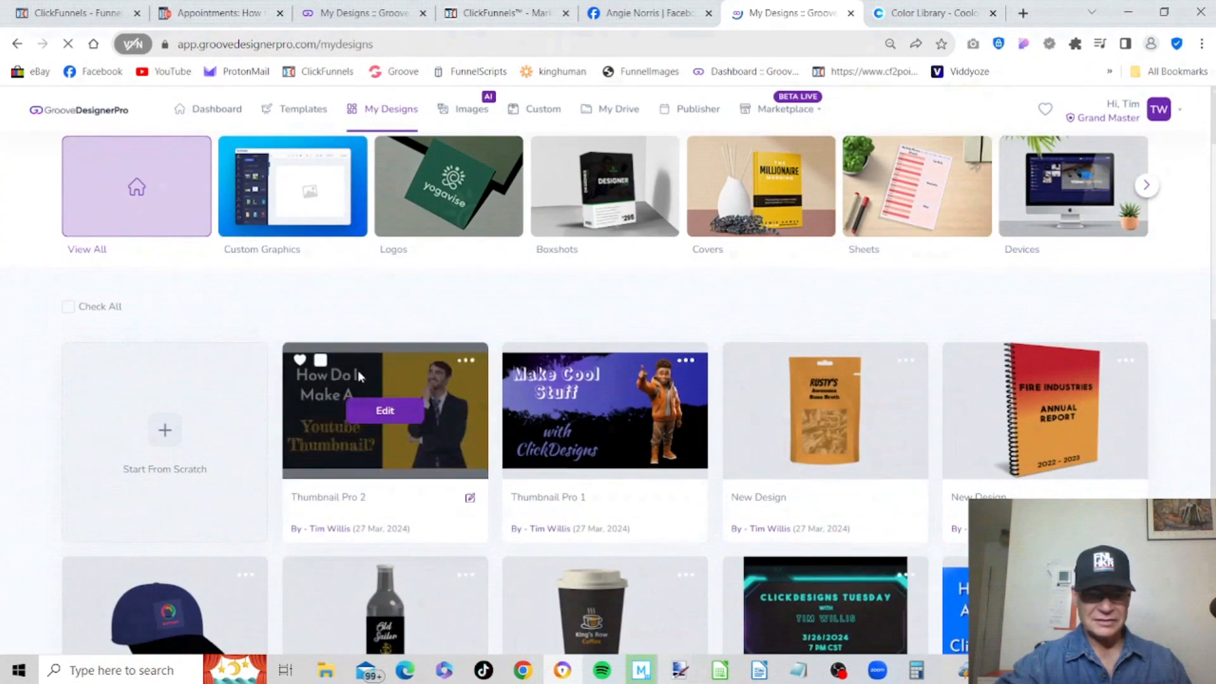